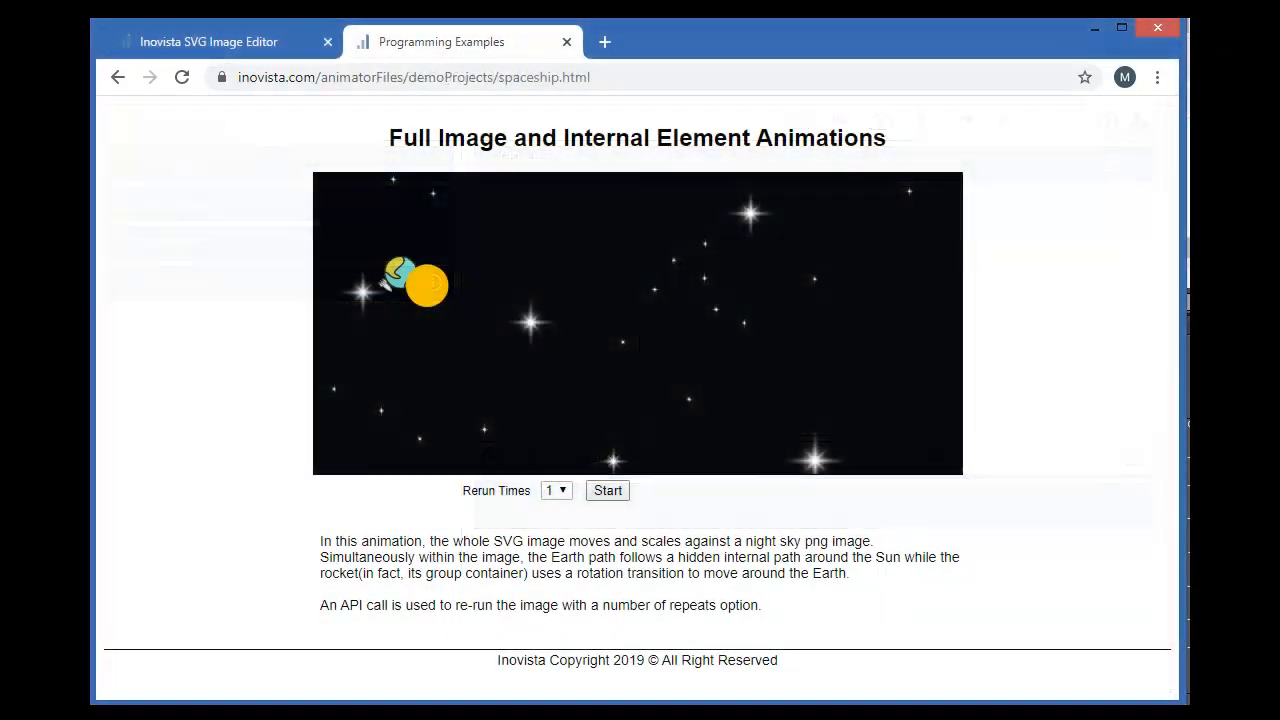
Step: Play the spaceship animation on the demo page and the bendyPath-project.svg animation in the Animator
left_click(610, 492)
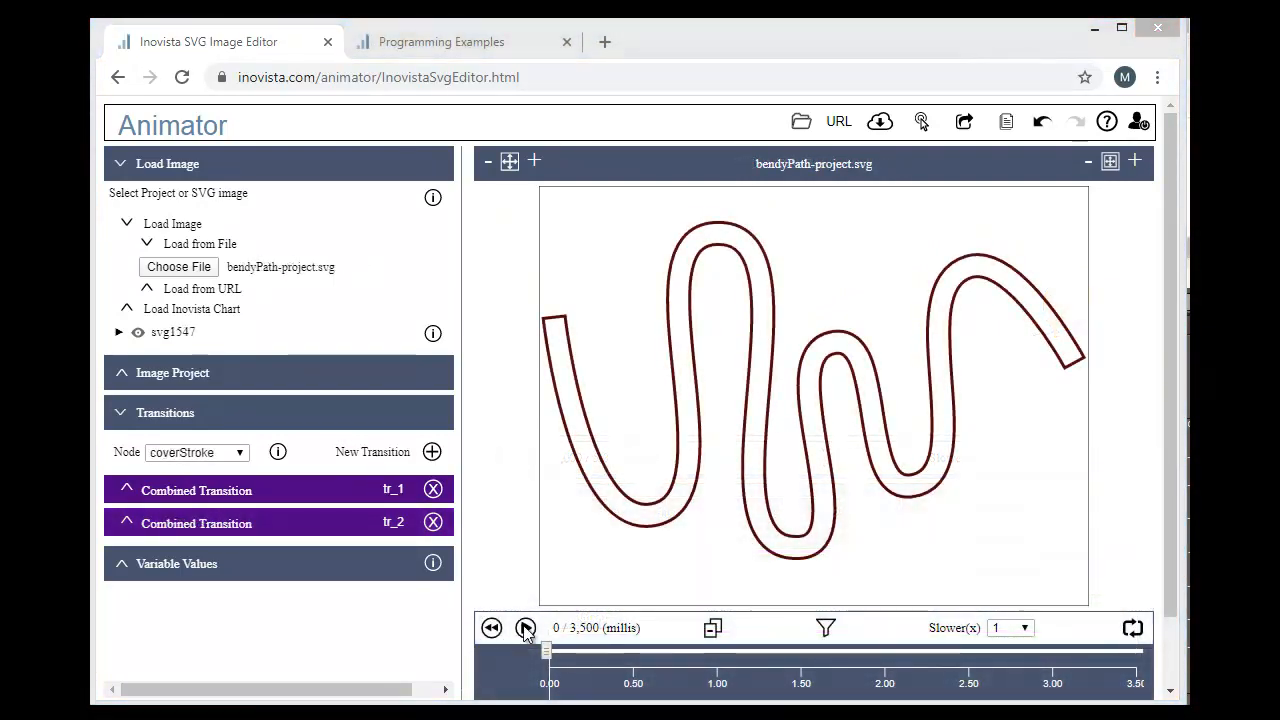
left_click(525, 627)
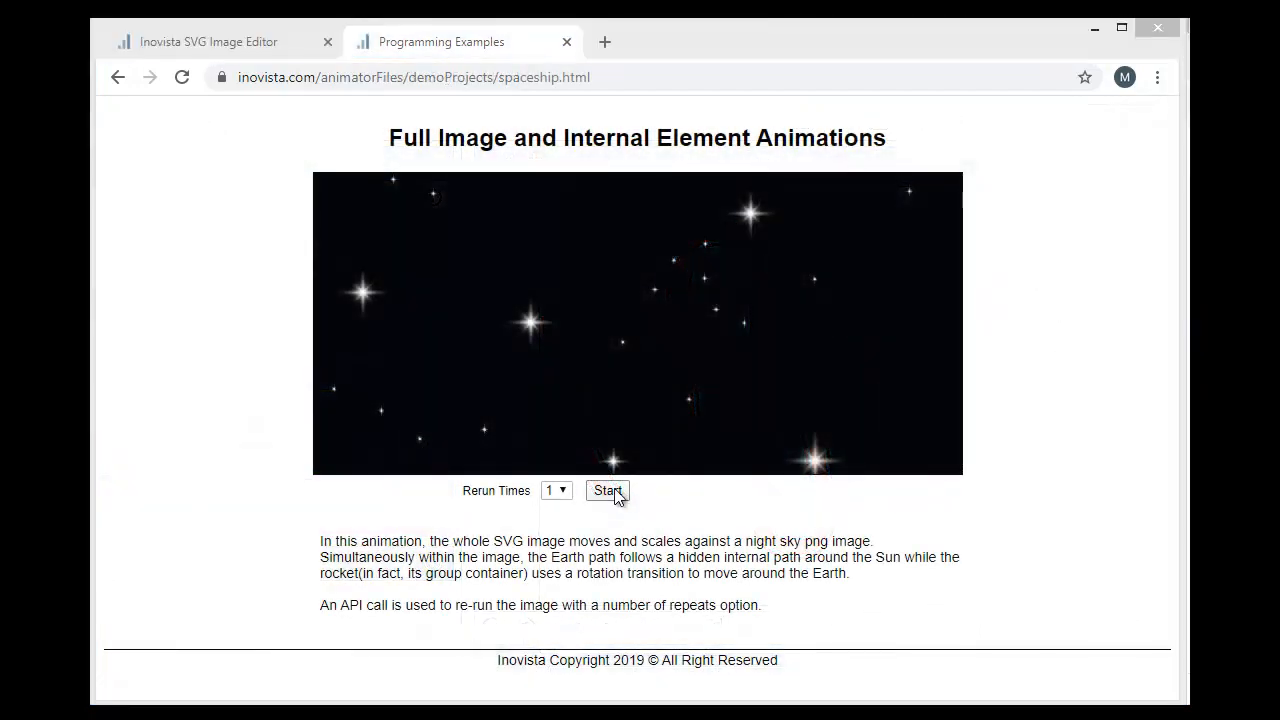
left_click(610, 491)
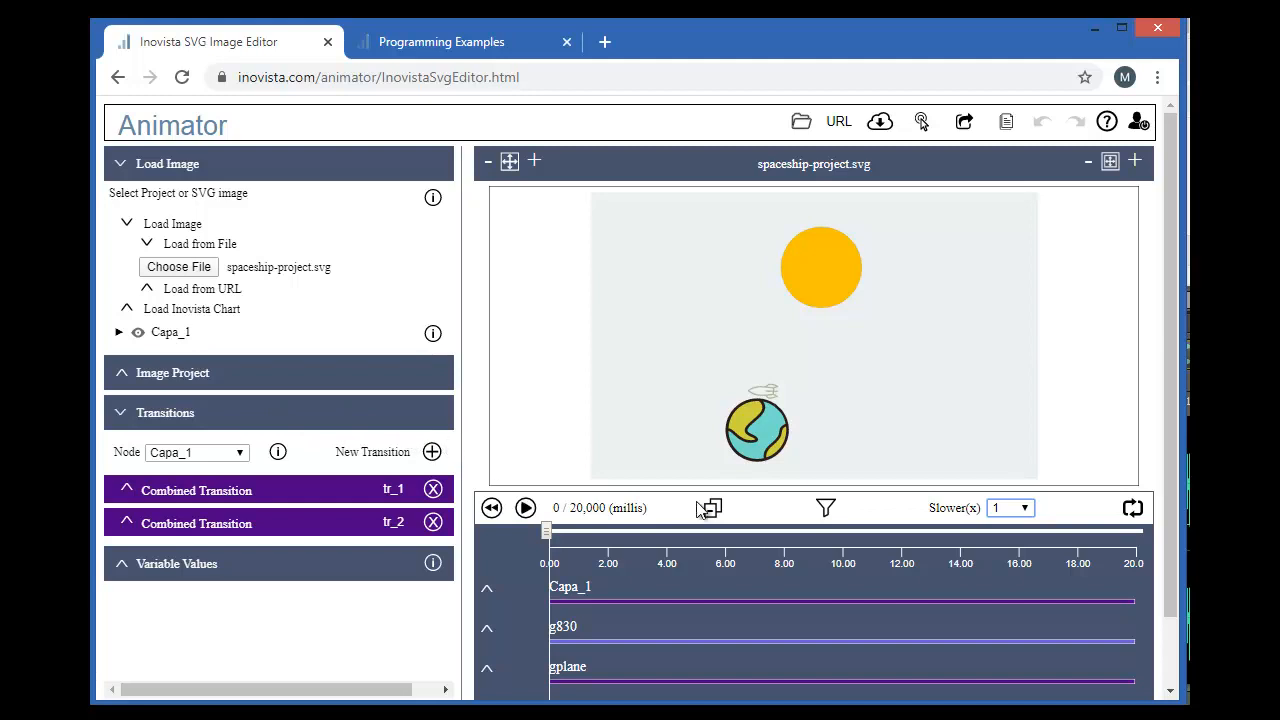
Step: Set the playback slowdown factor to 0.5 and play the spaceship-project.svg animation
left_click(1025, 510)
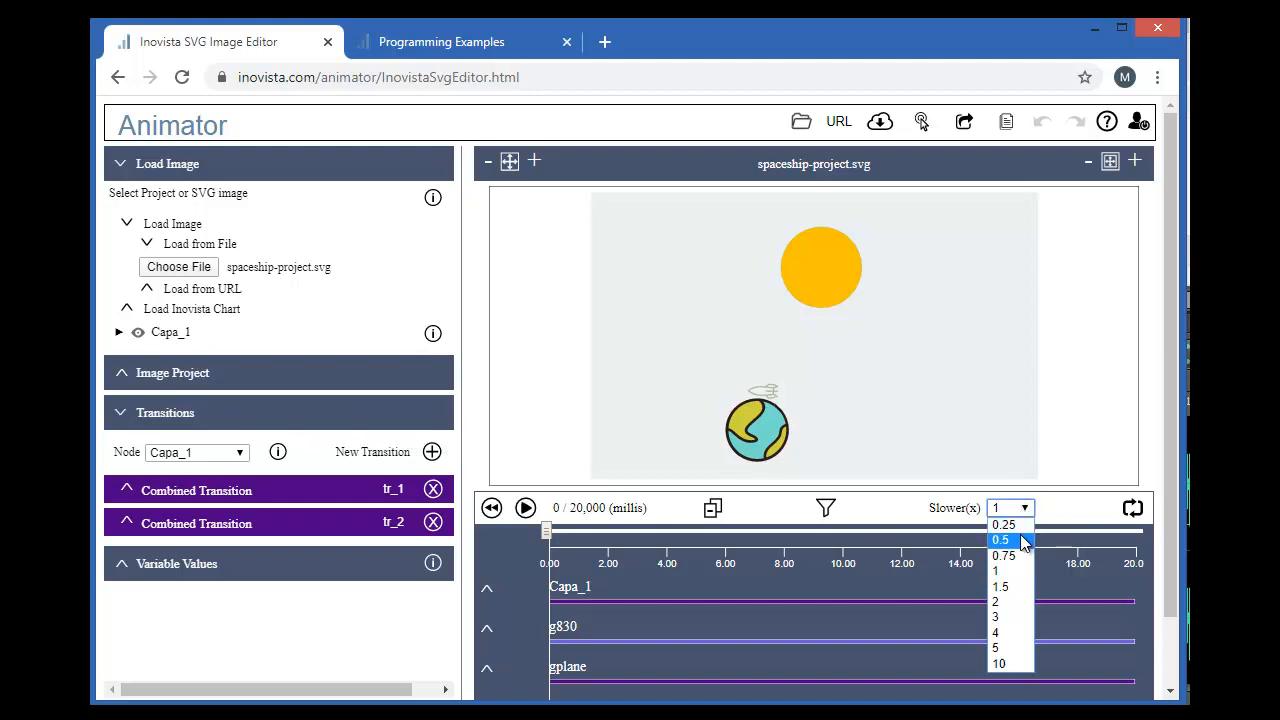
left_click(1008, 539)
left_click(521, 514)
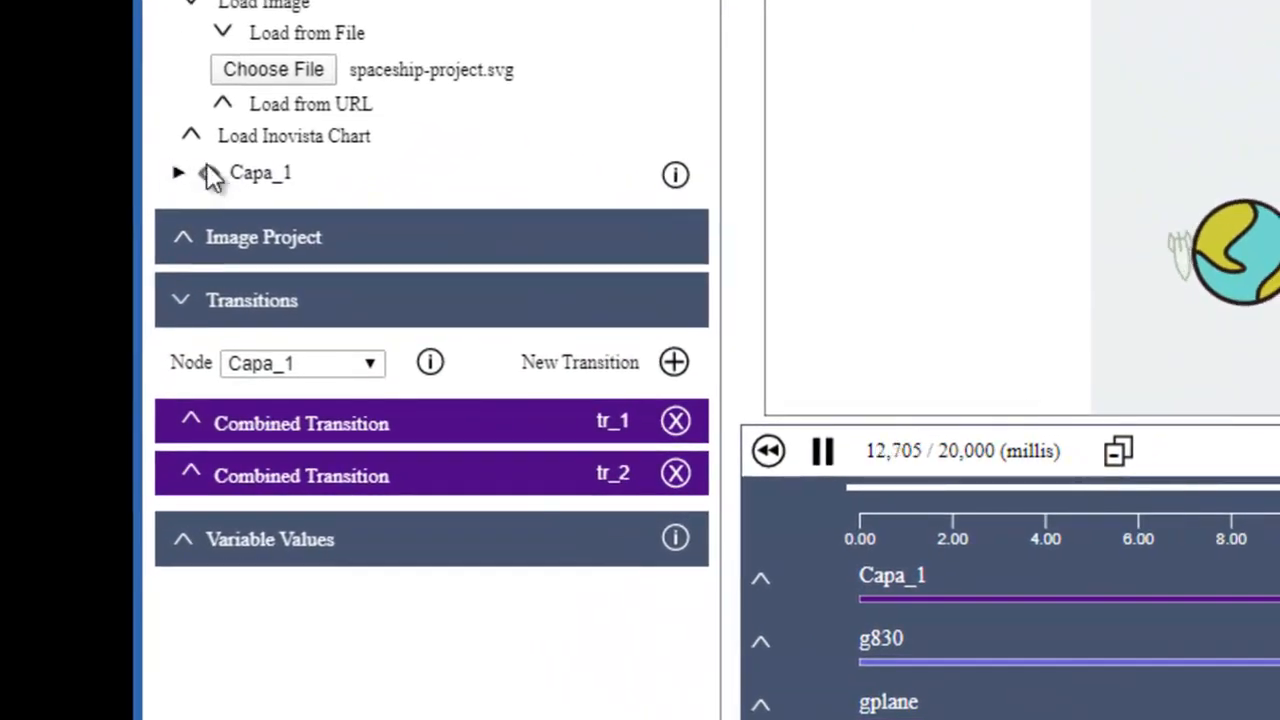
Step: Expand the Capa_1 node and examine the movement and scale settings of its first combined transition, tr_1
left_click(179, 173)
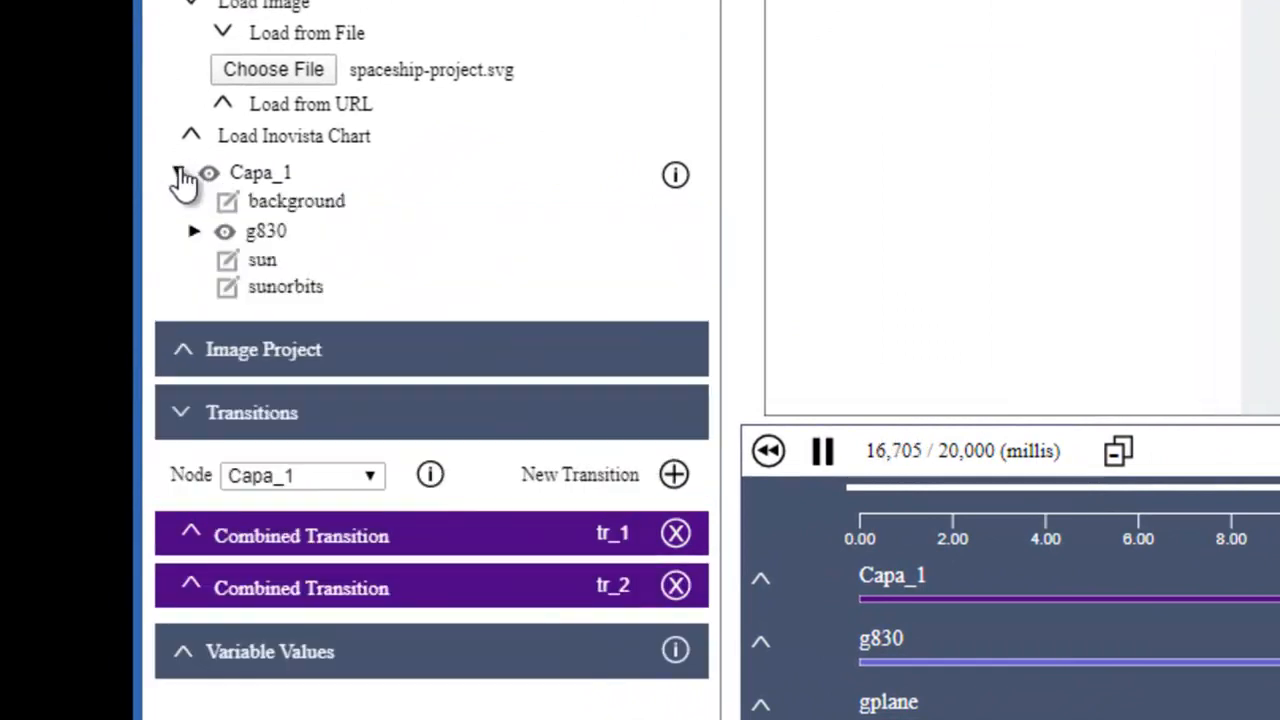
mouse_move(275, 182)
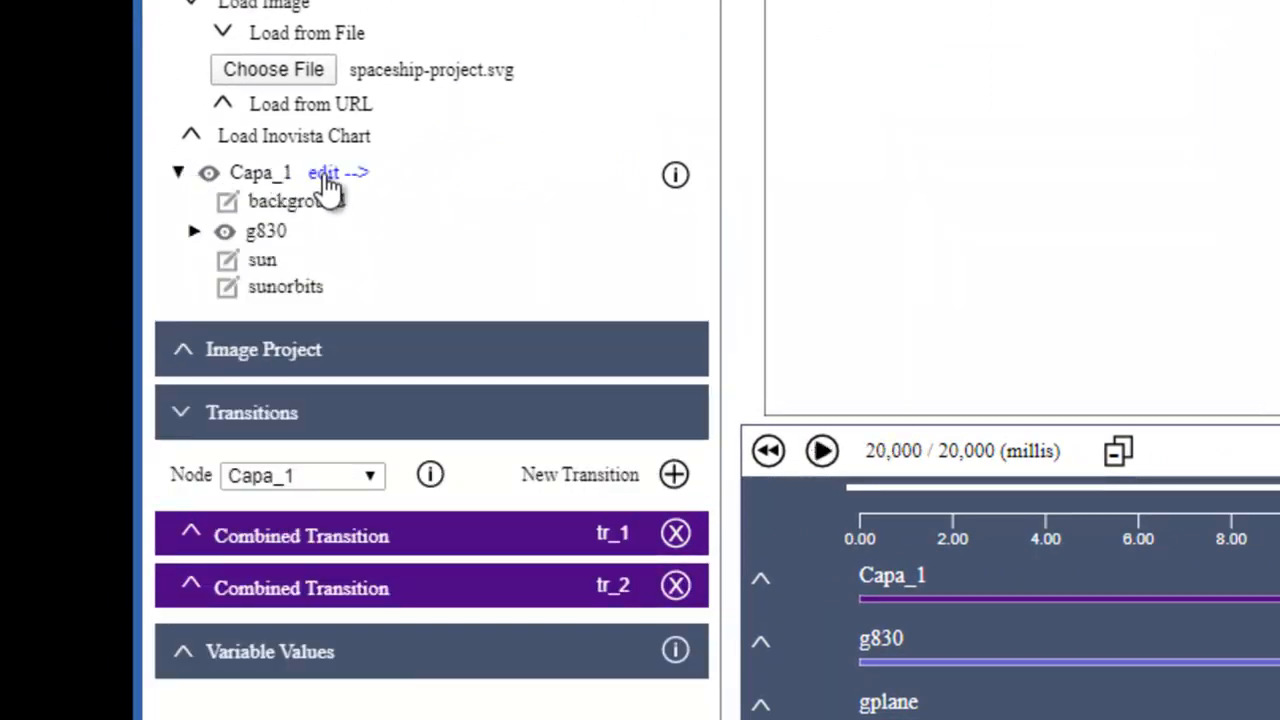
left_click(380, 550)
scroll(380, 550, "down", 3)
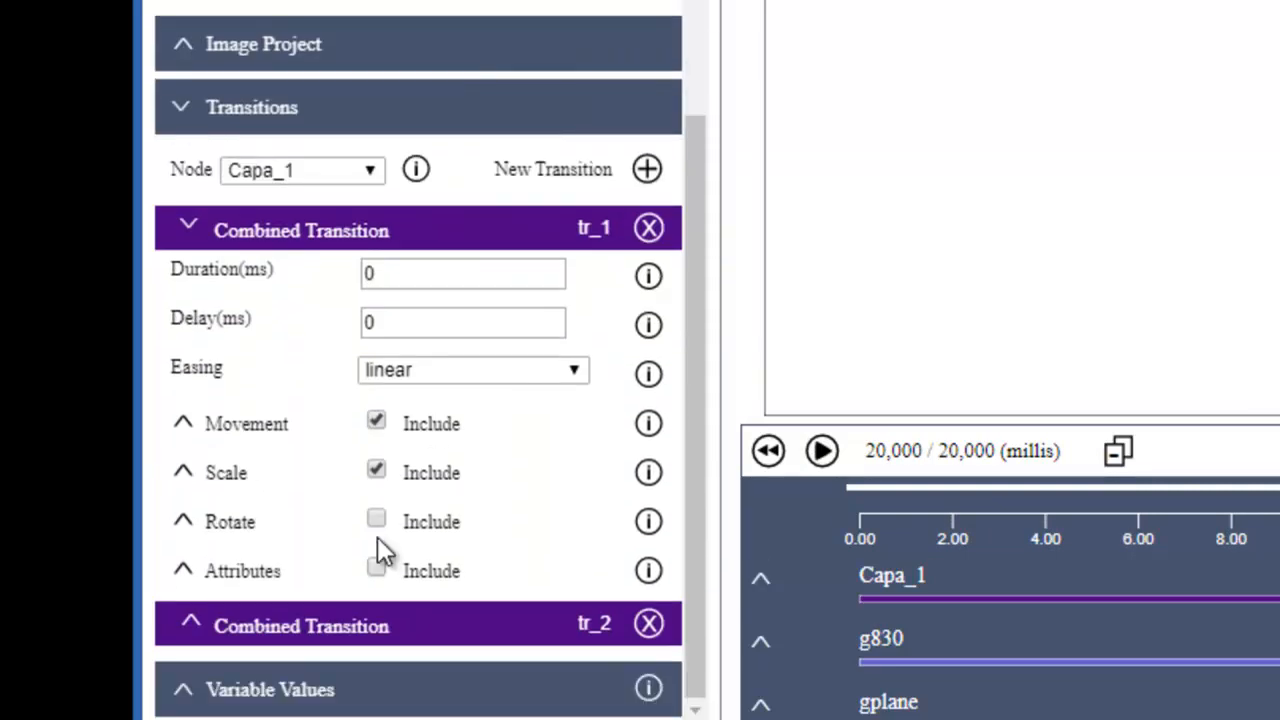
left_click(255, 424)
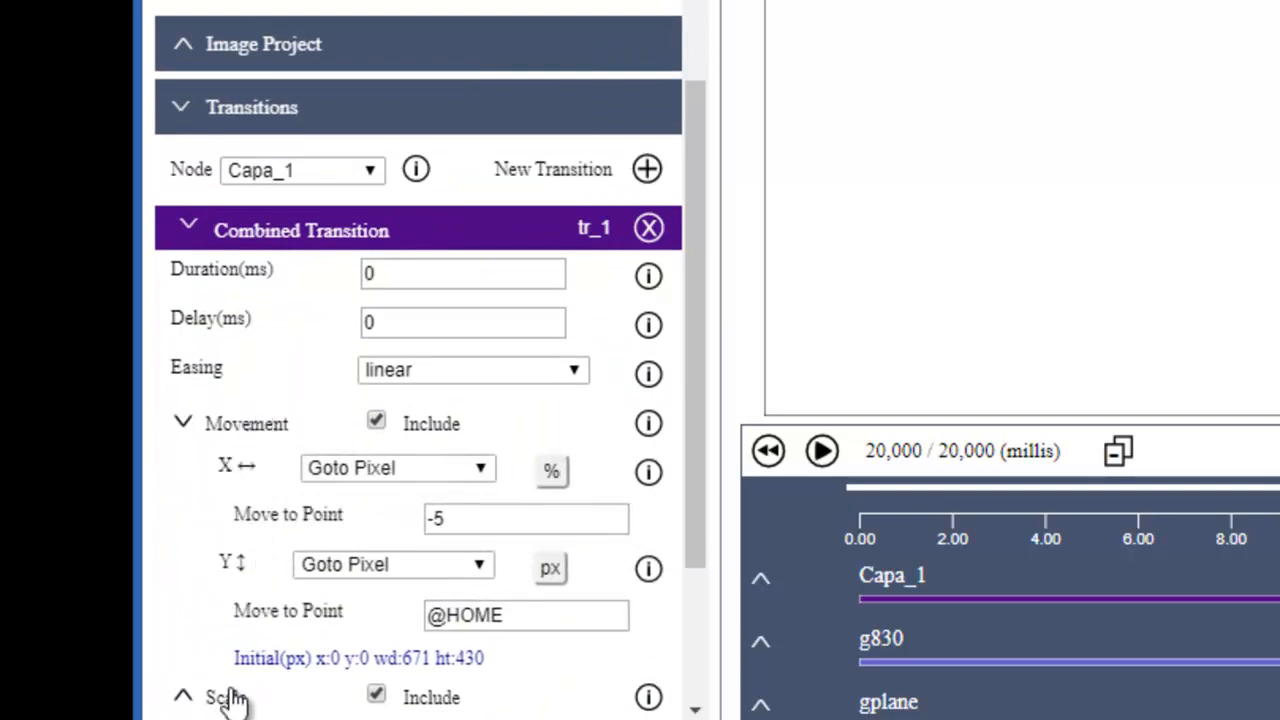
left_click(229, 698)
scroll(228, 694, "down", 5)
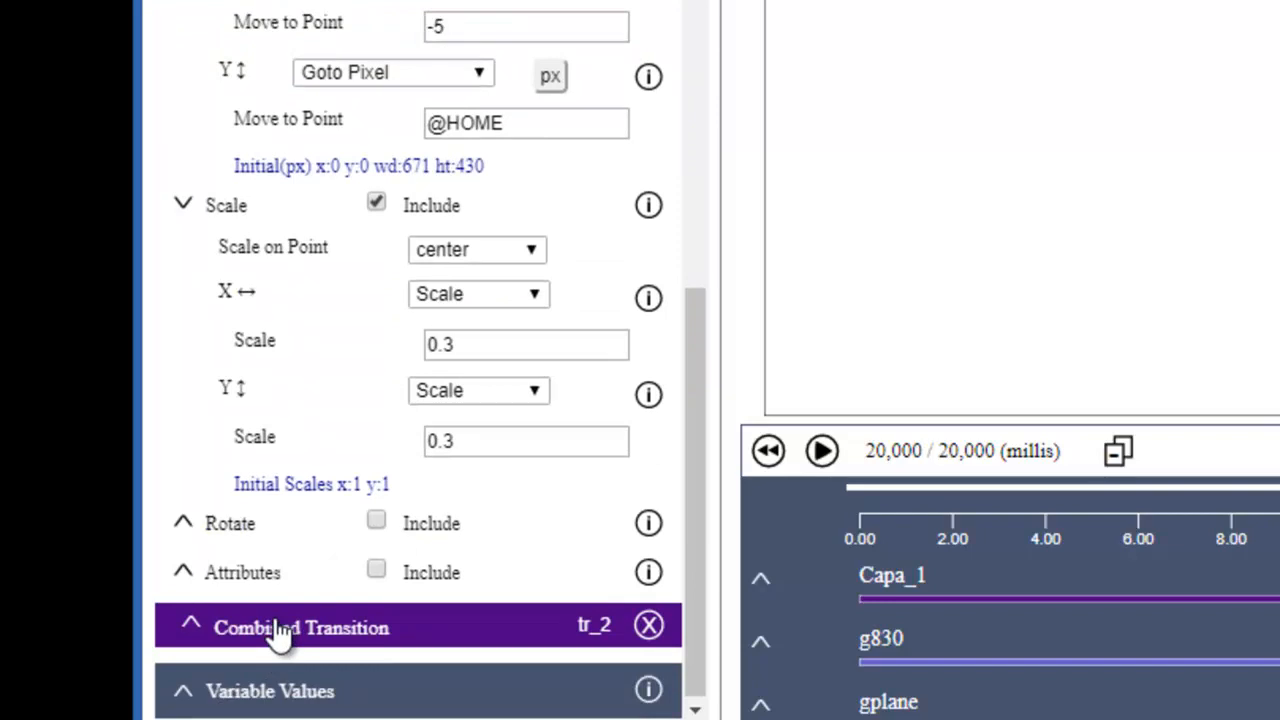
Step: Examine the duration, movement and scale settings of Capa_1's second combined transition, tr_2
left_click(280, 628)
scroll(277, 629, "down", 3)
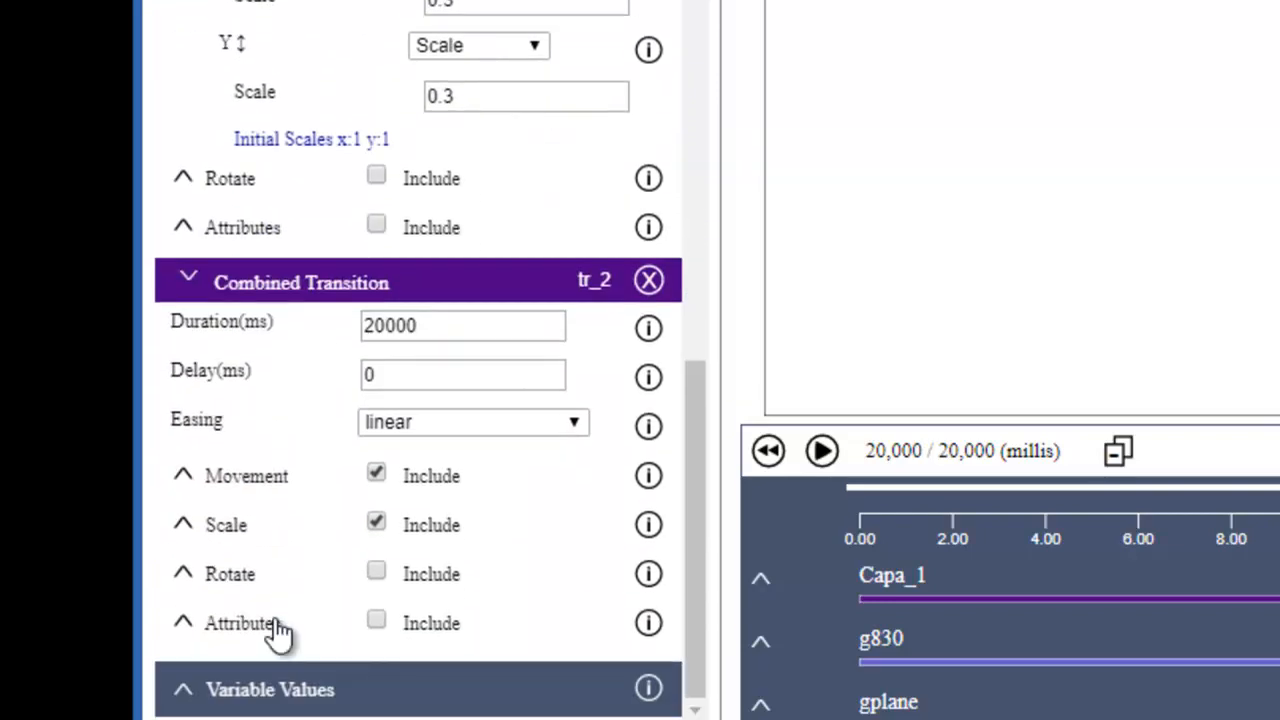
left_click(251, 478)
scroll(251, 480, "down", 2)
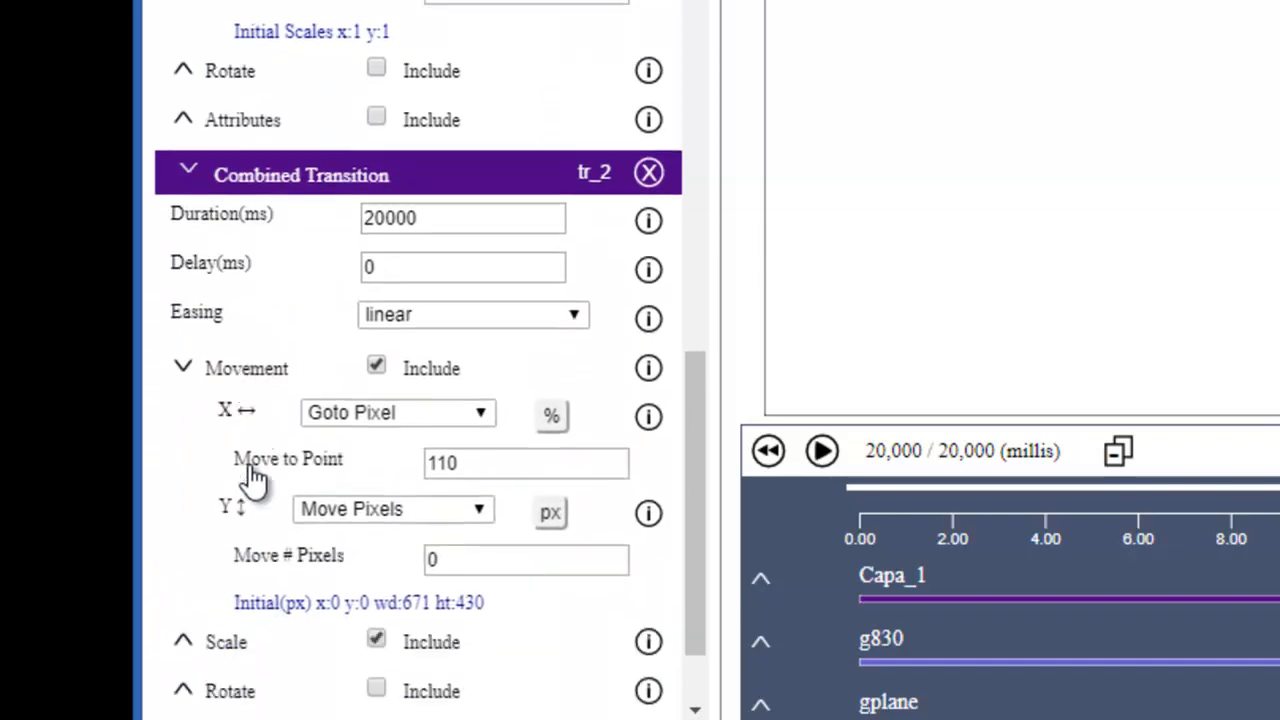
double_click(484, 108)
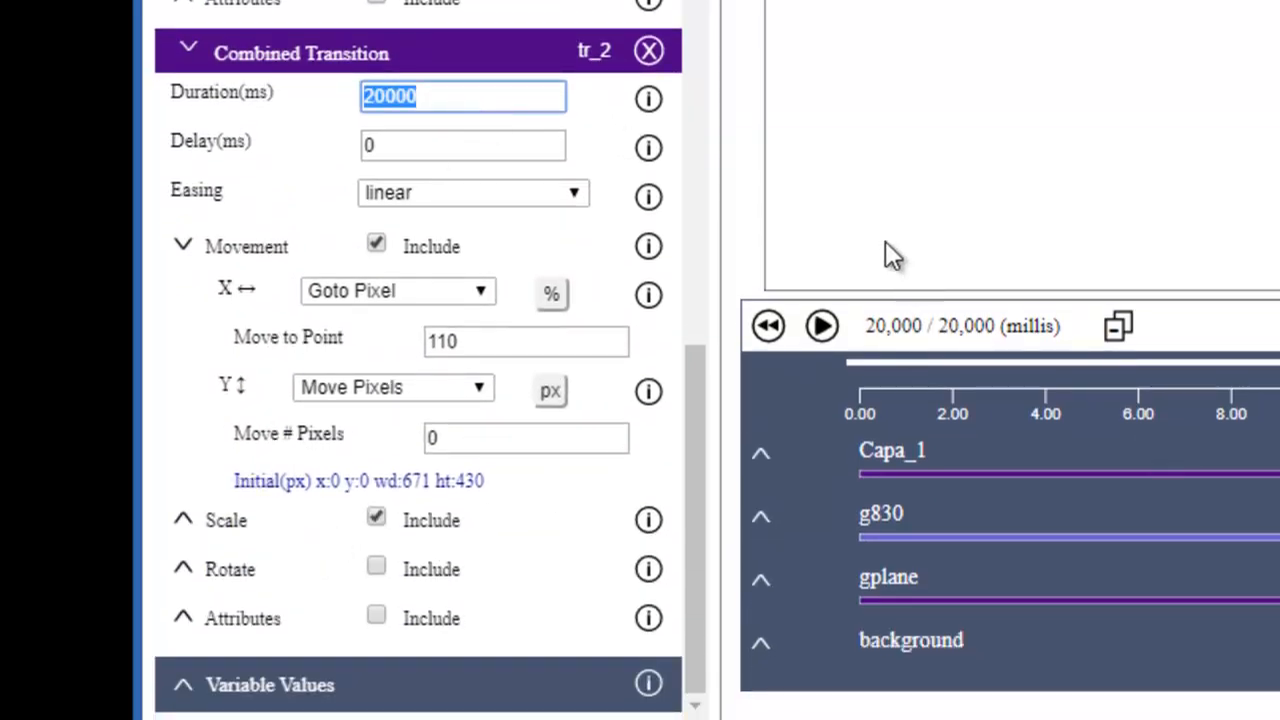
left_click(246, 589)
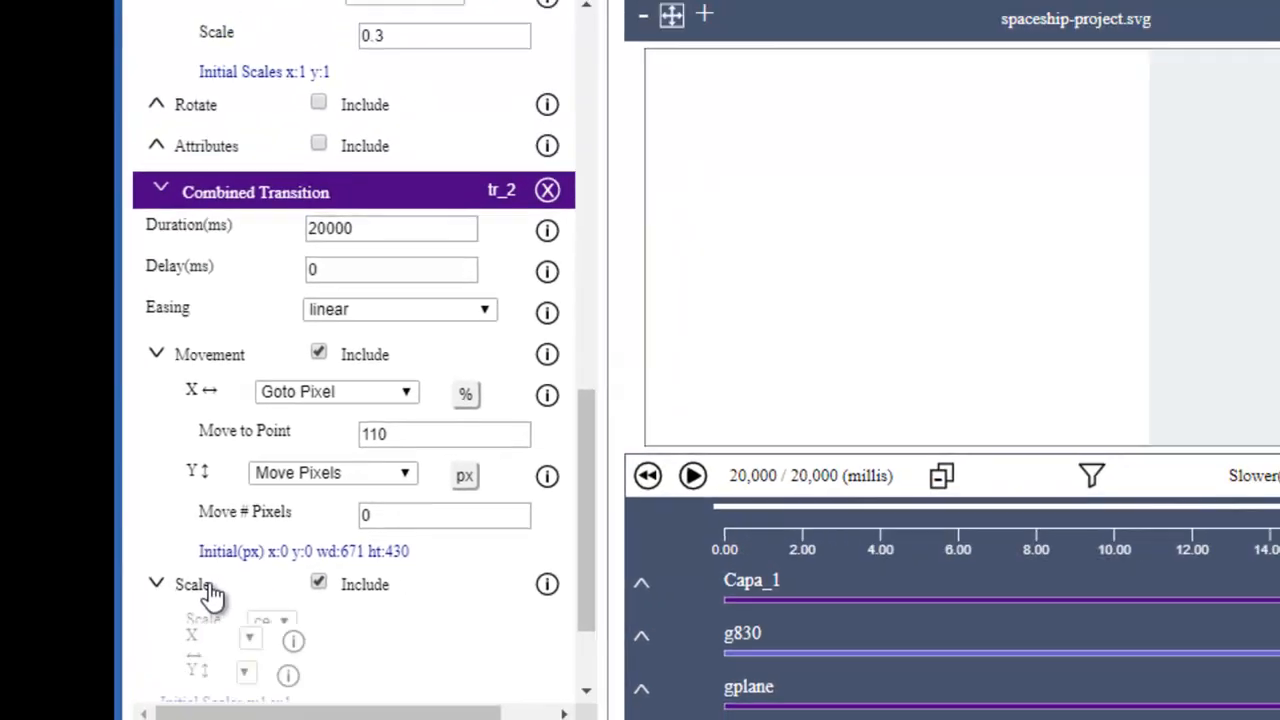
scroll(212, 594, "down", 3)
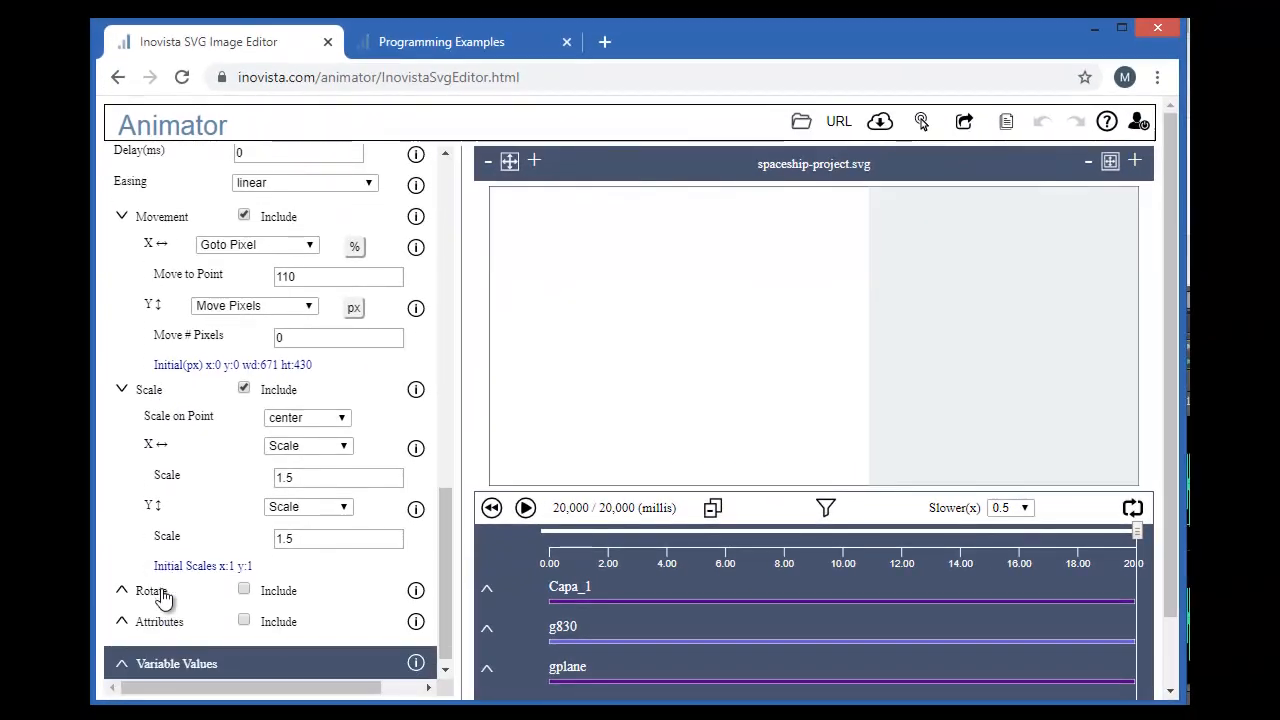
Step: Load balloonBaseGrps-project.svg from the tipsTechniques1 folder and play its animation
left_click(801, 122)
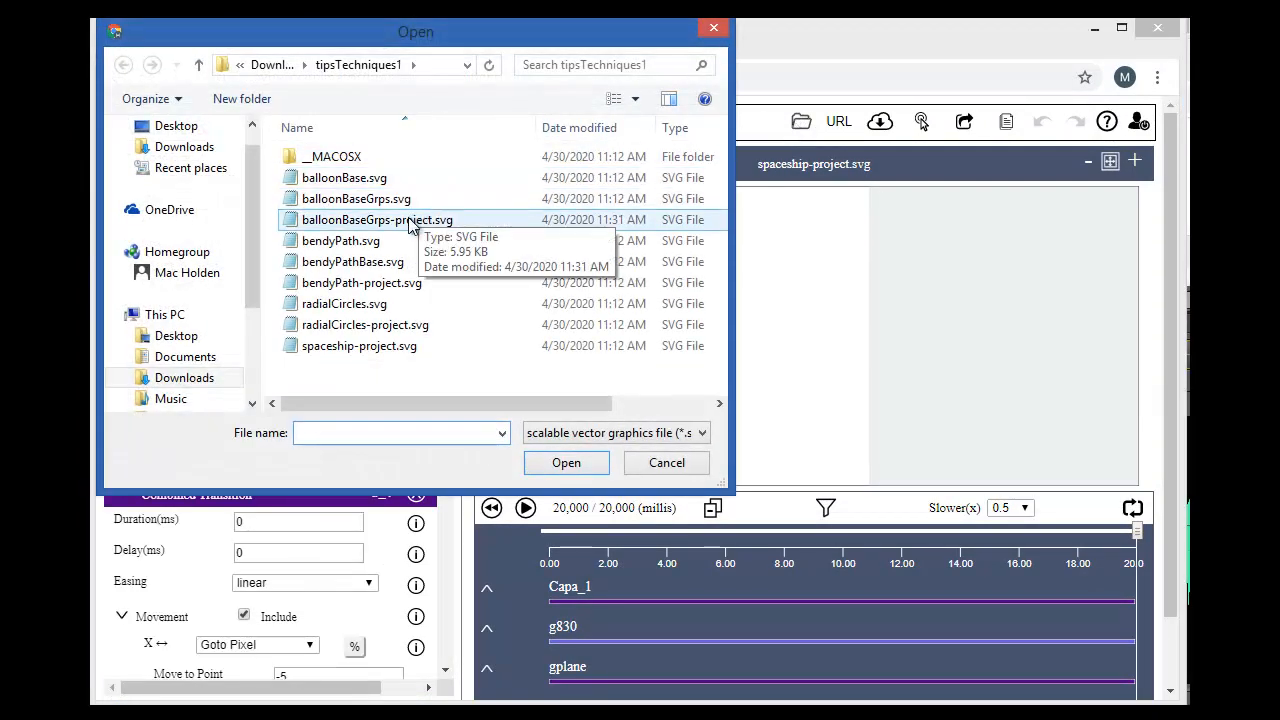
double_click(408, 220)
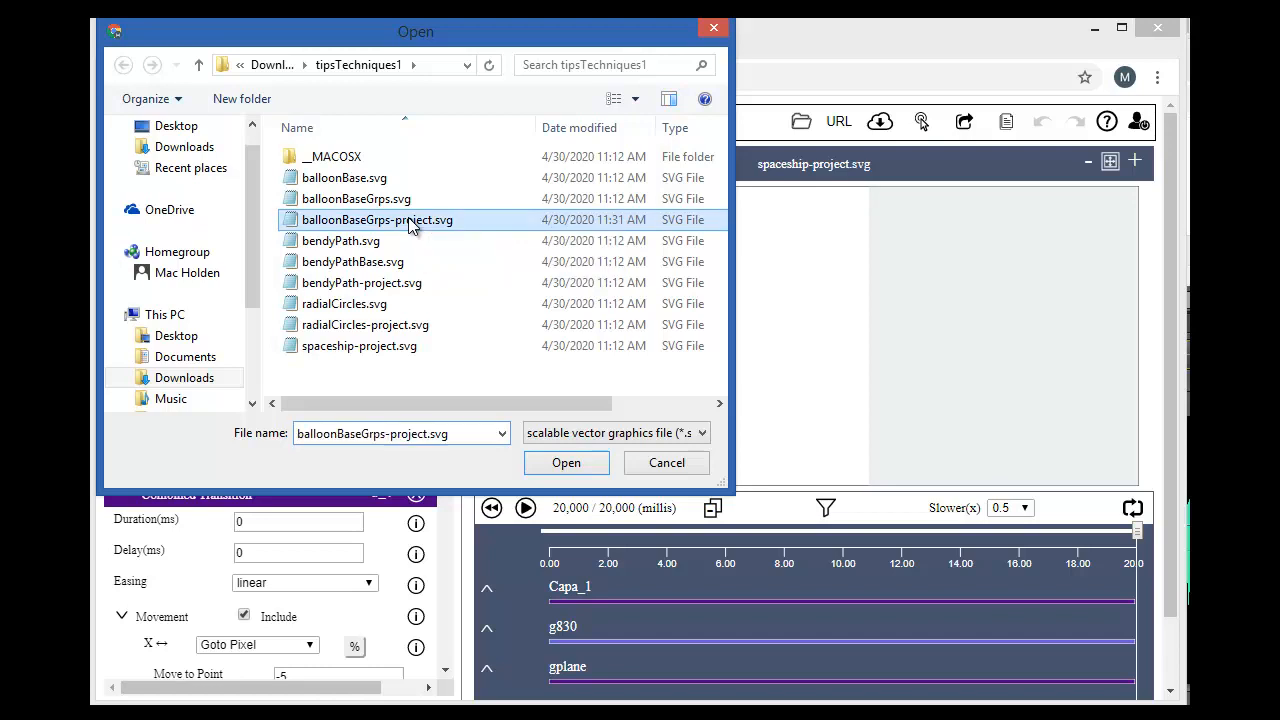
left_click(662, 452)
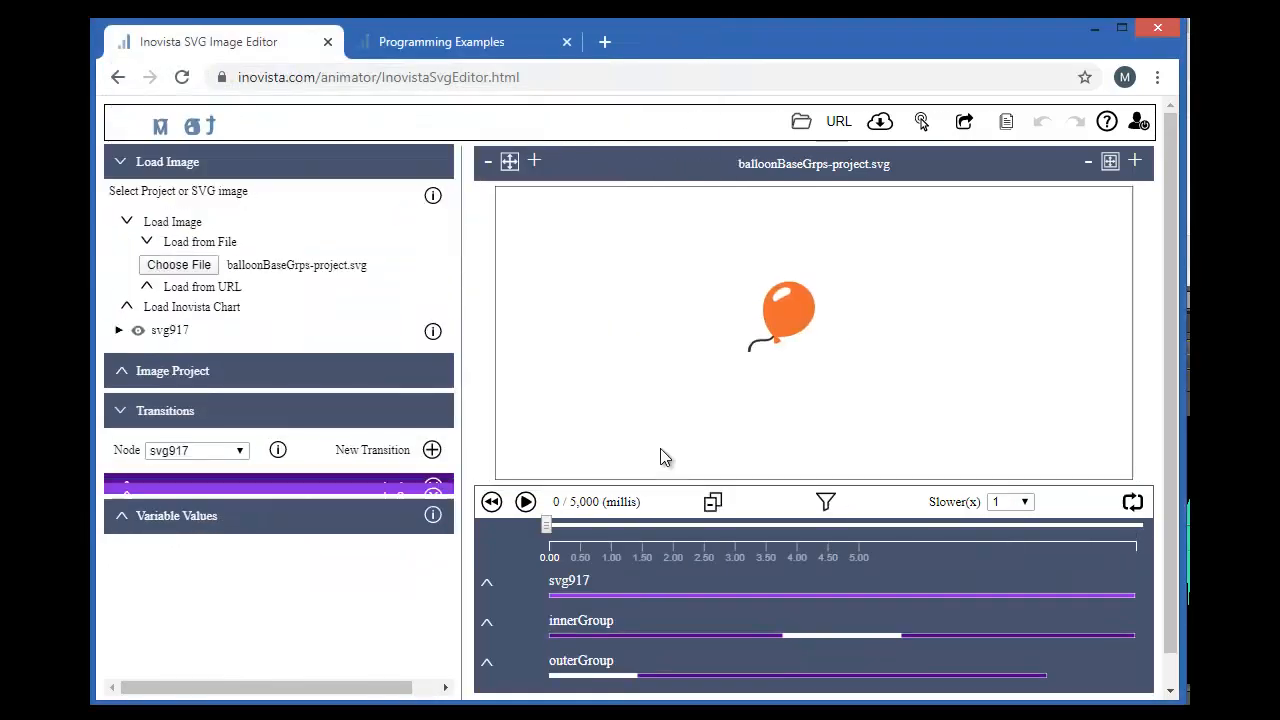
left_click(526, 459)
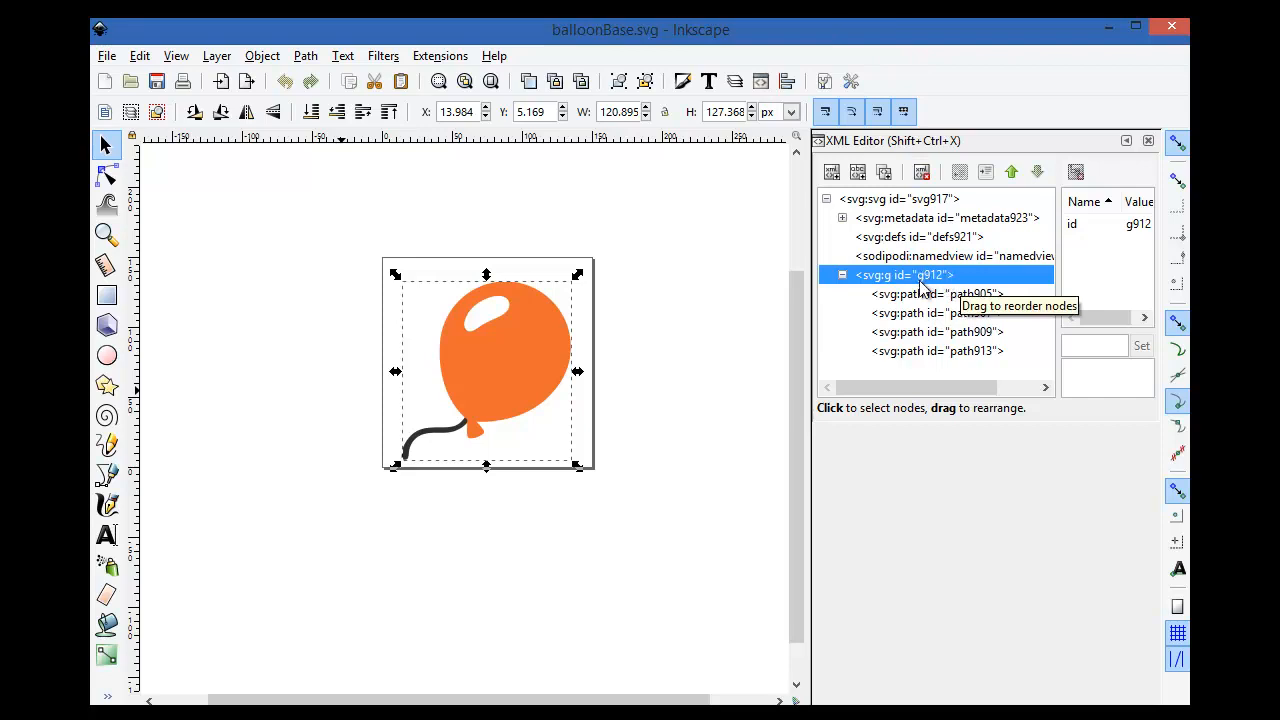
Step: In Inkscape, select the whole balloon drawing in balloonBase.svg and wrap its existing group in another group
left_click(358, 200)
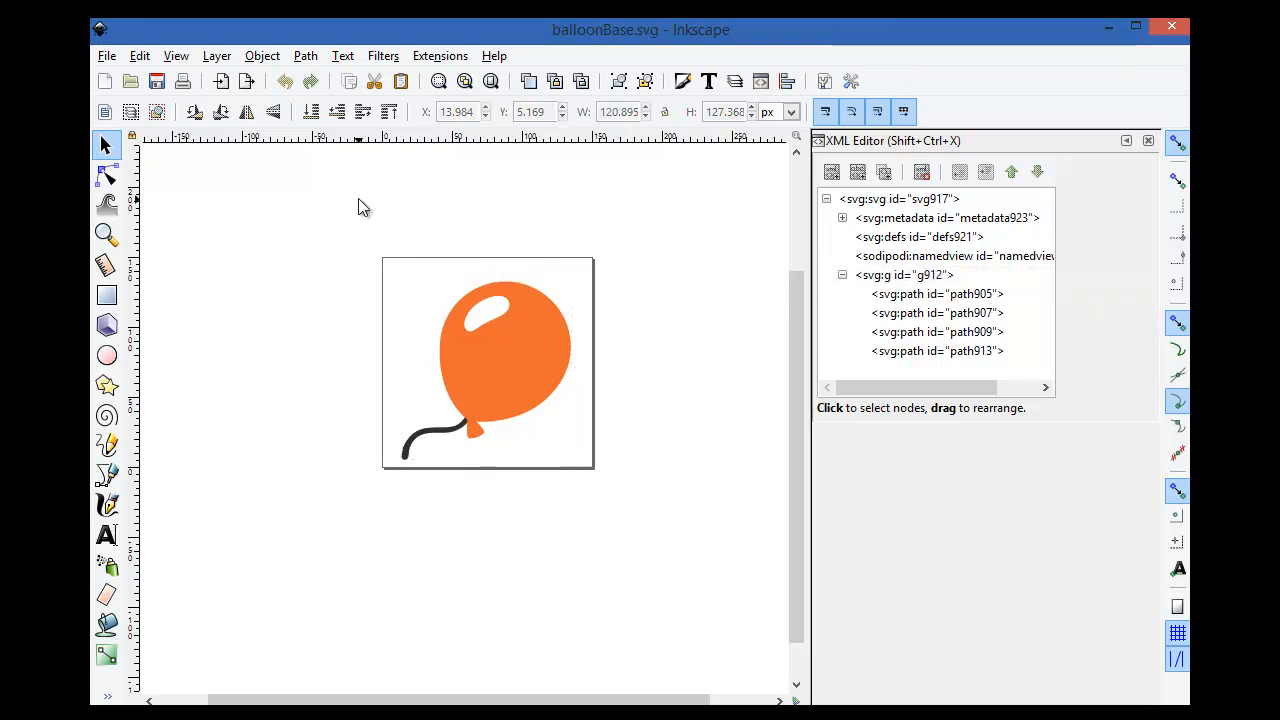
left_click_drag(390, 248, 655, 505)
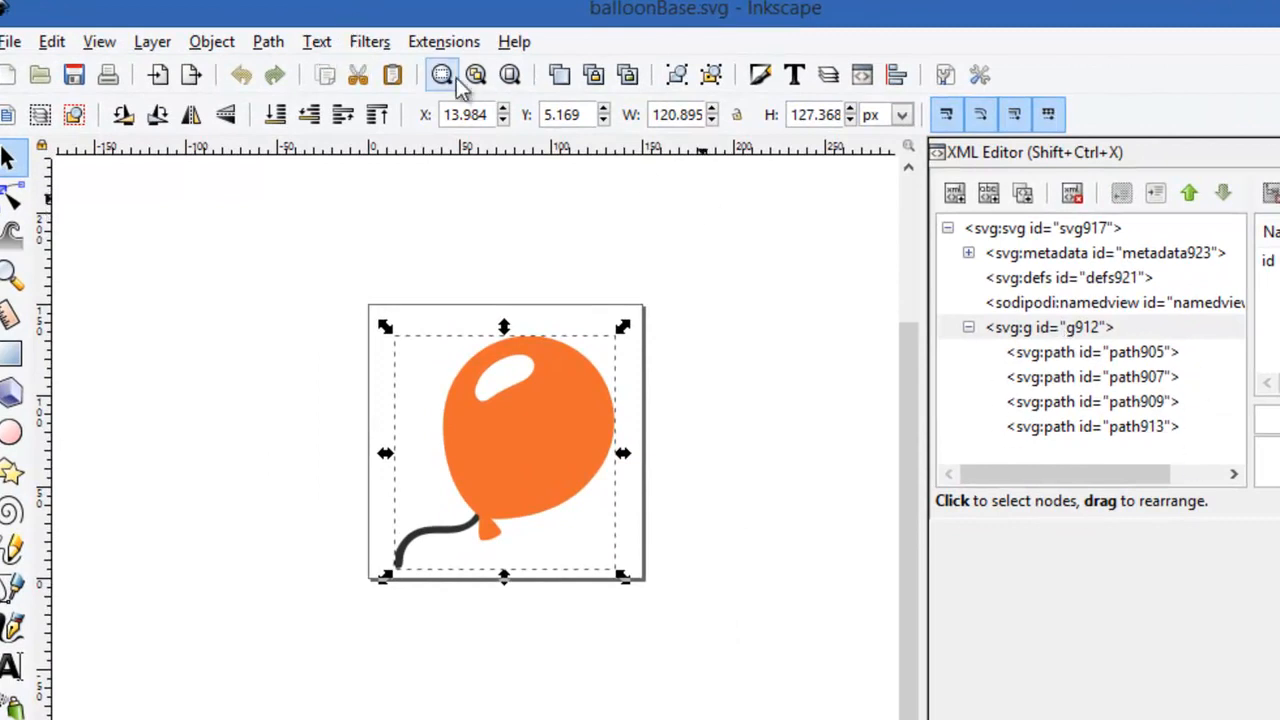
left_click(266, 42)
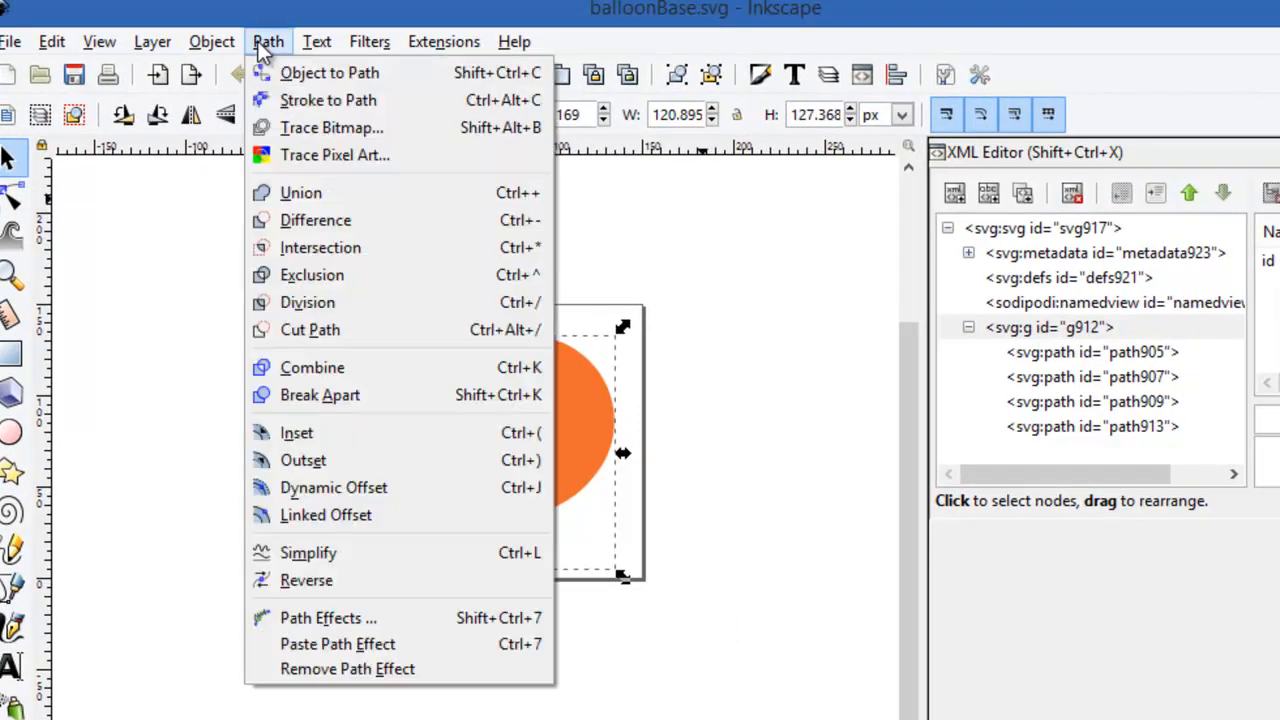
mouse_move(224, 41)
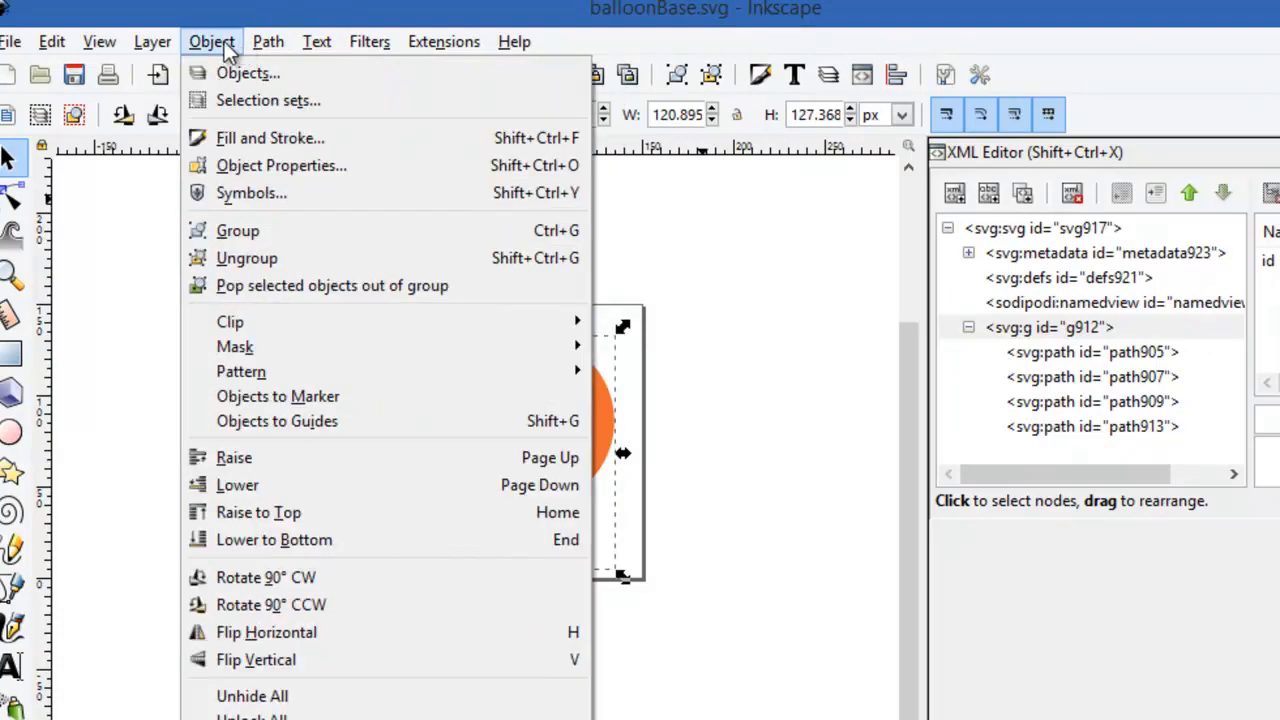
left_click(264, 236)
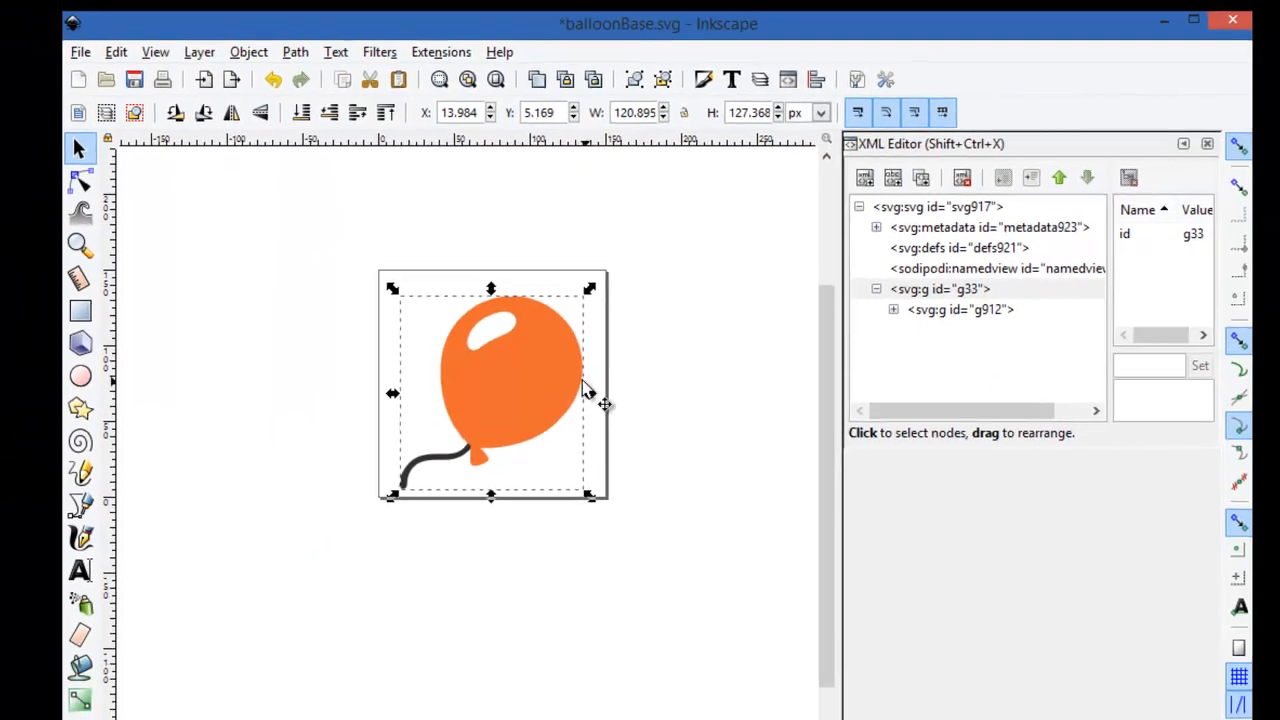
Step: Set the ID of the new balloon group to Inner in its object properties
right_click(608, 420)
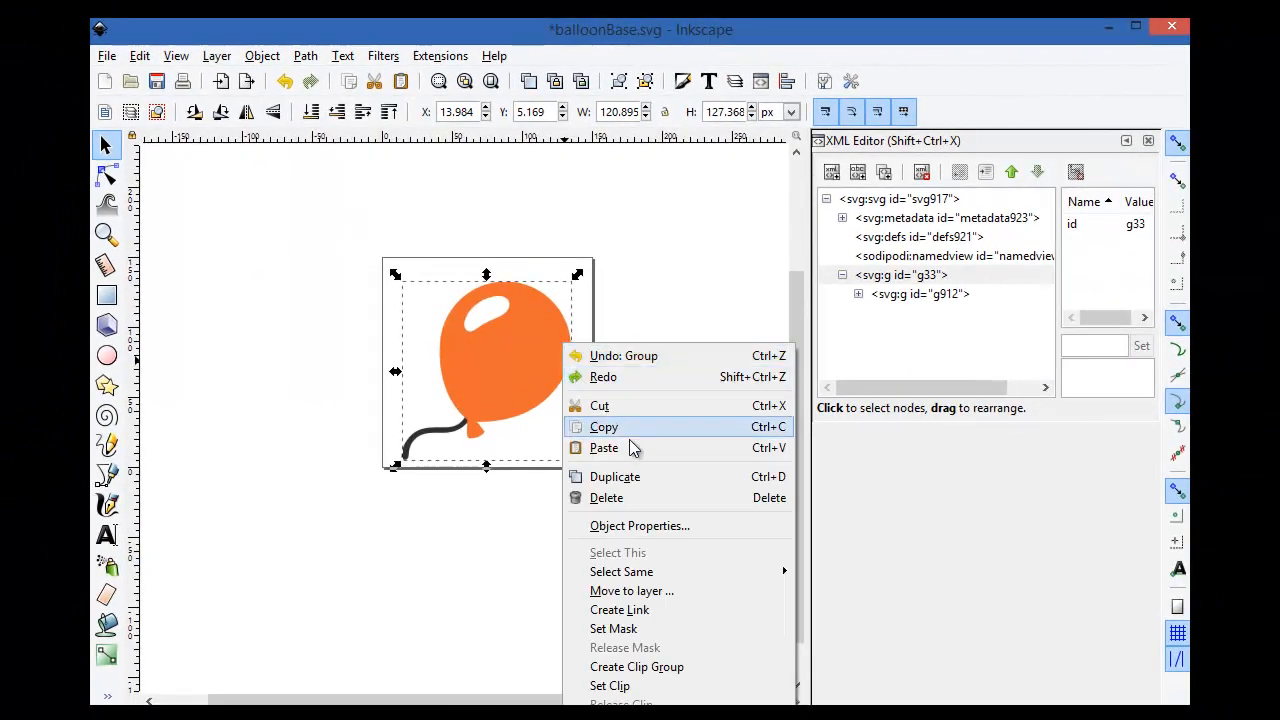
left_click(652, 527)
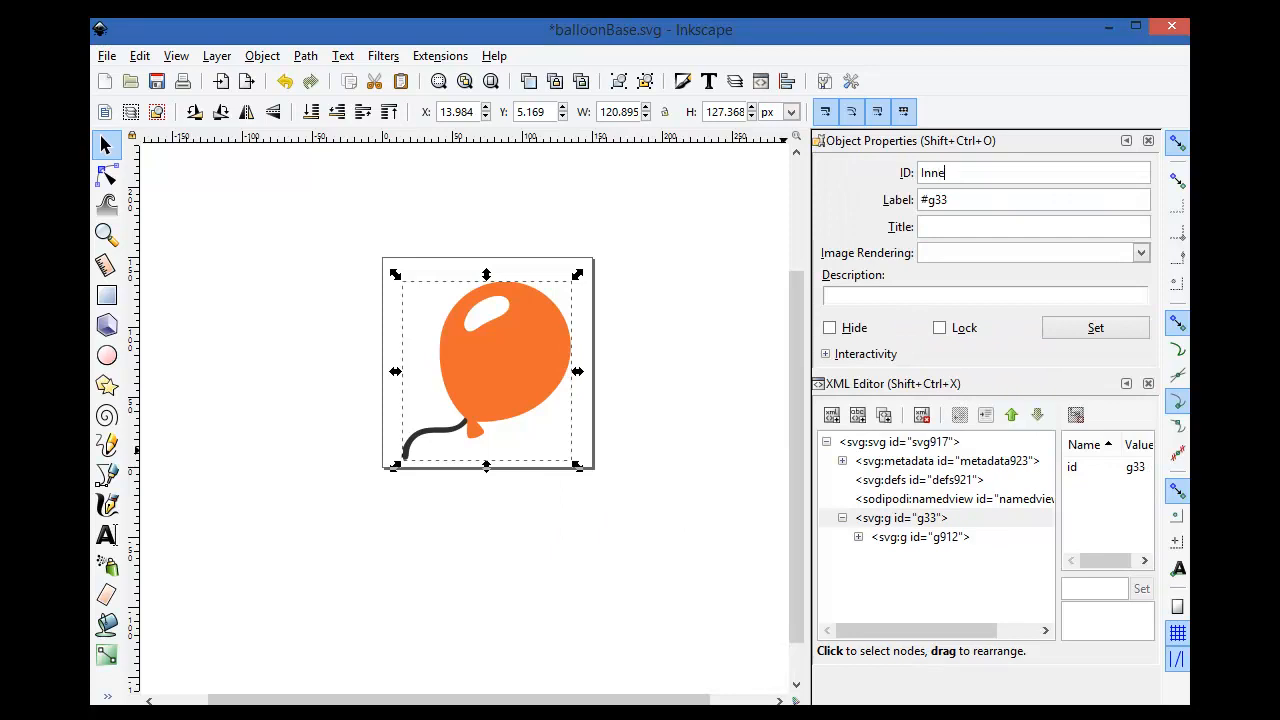
left_click(1097, 330)
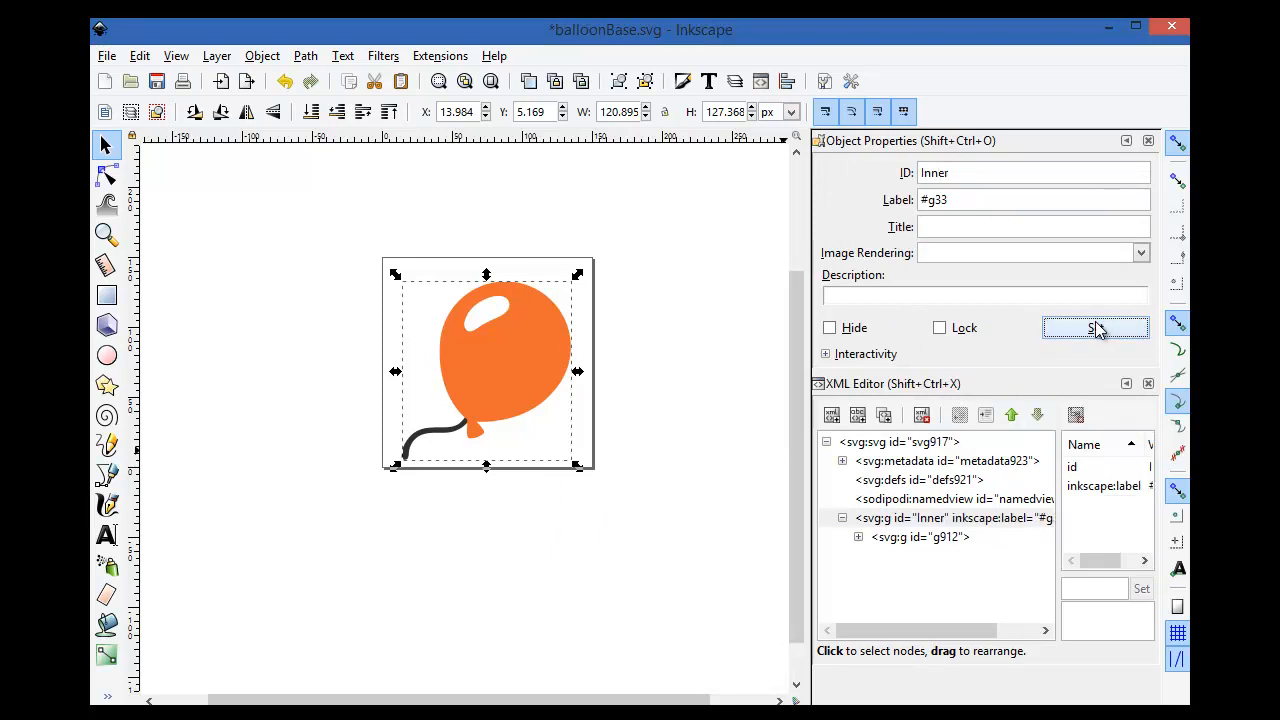
right_click(566, 297)
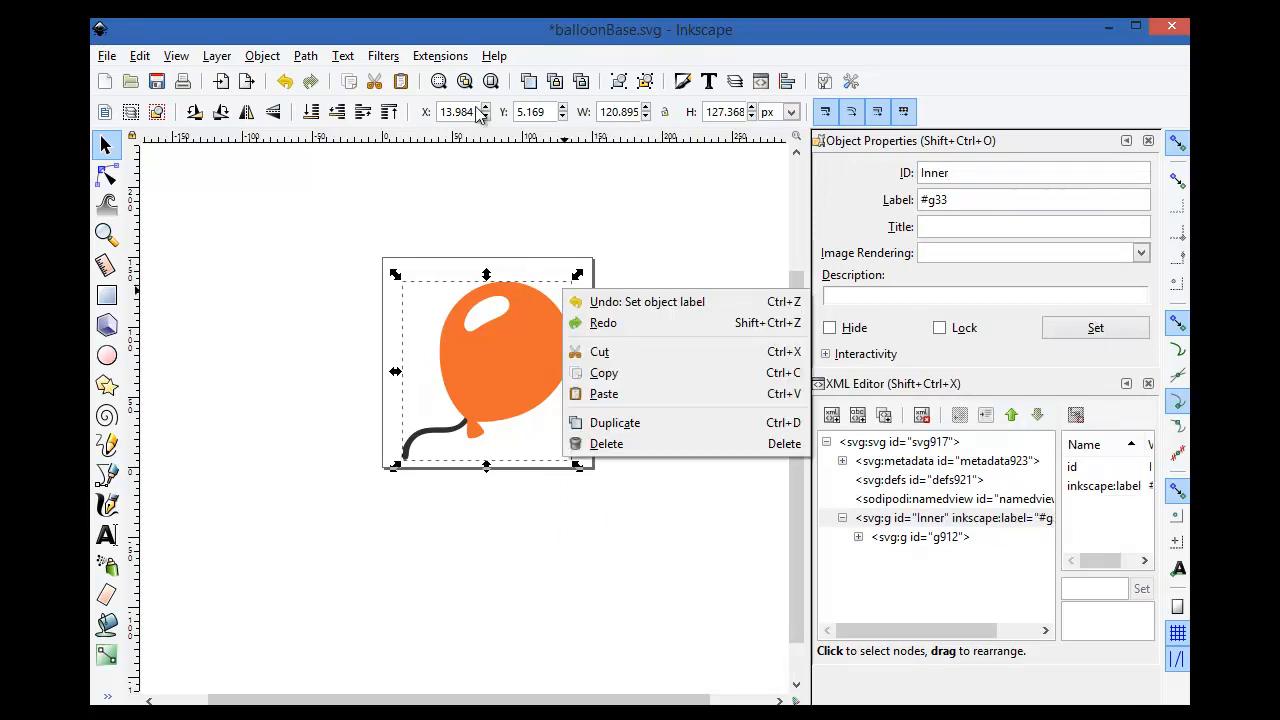
key("Escape")
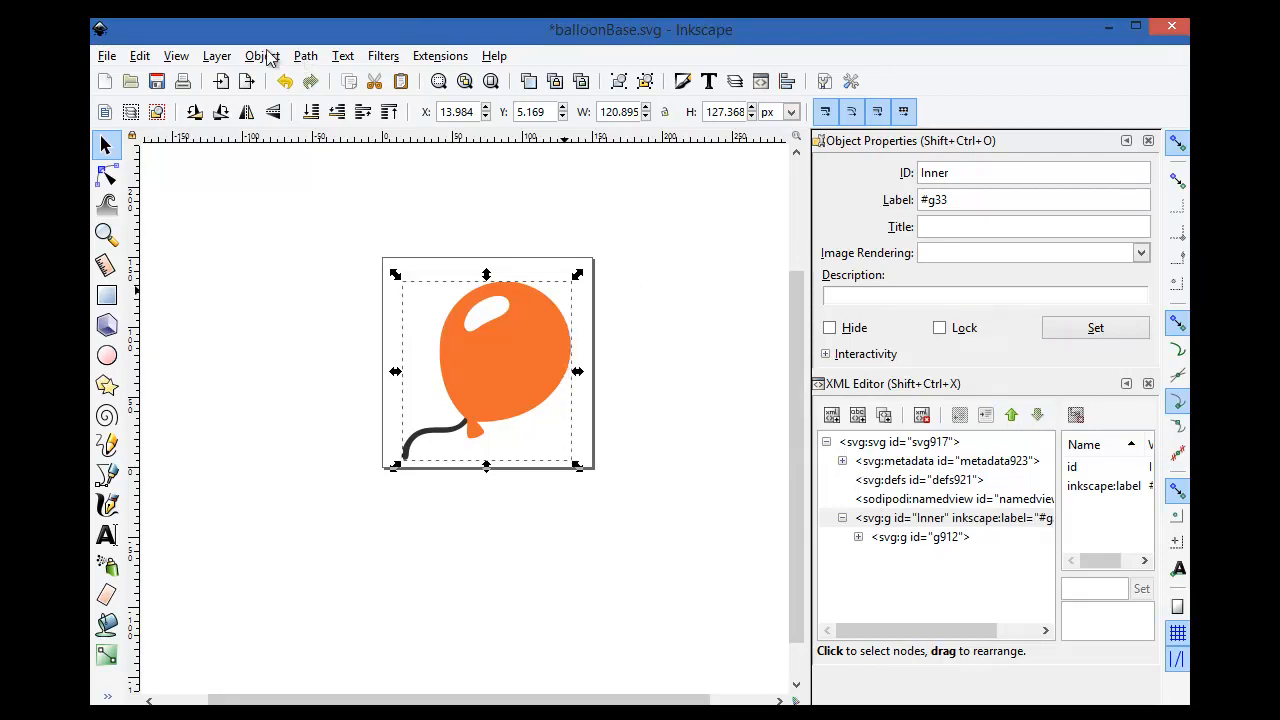
left_click(265, 56)
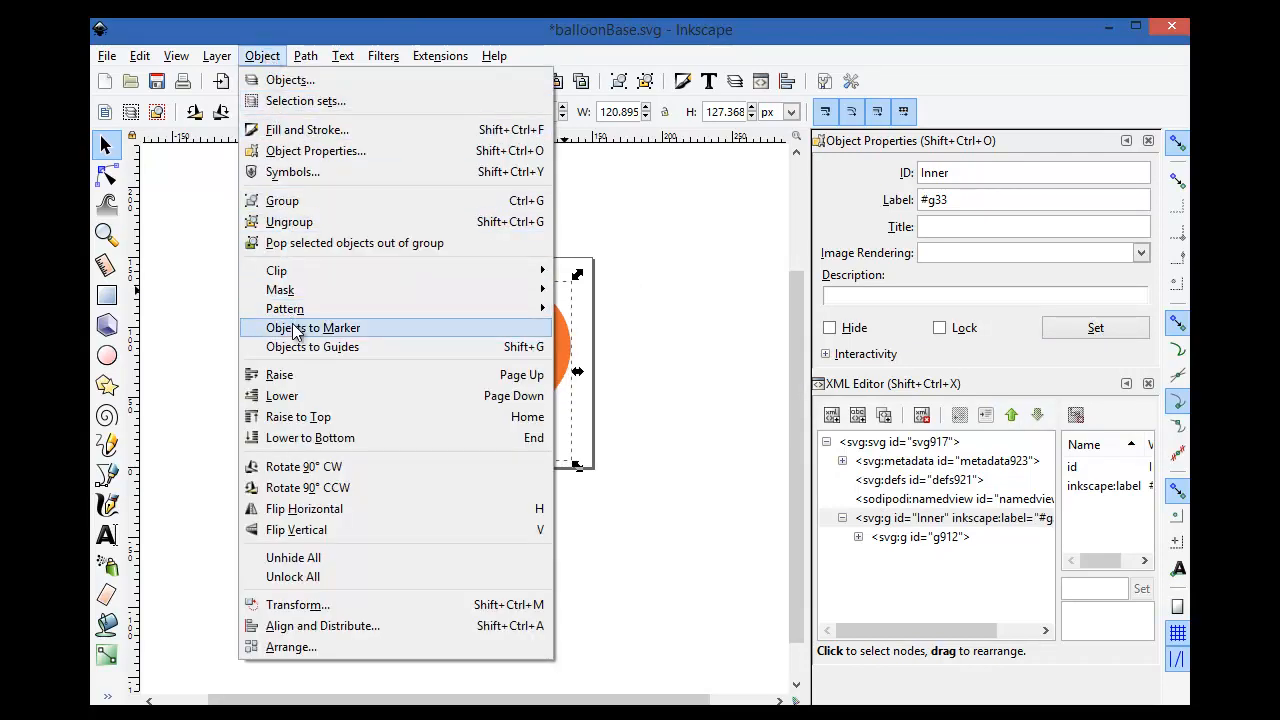
key("Escape")
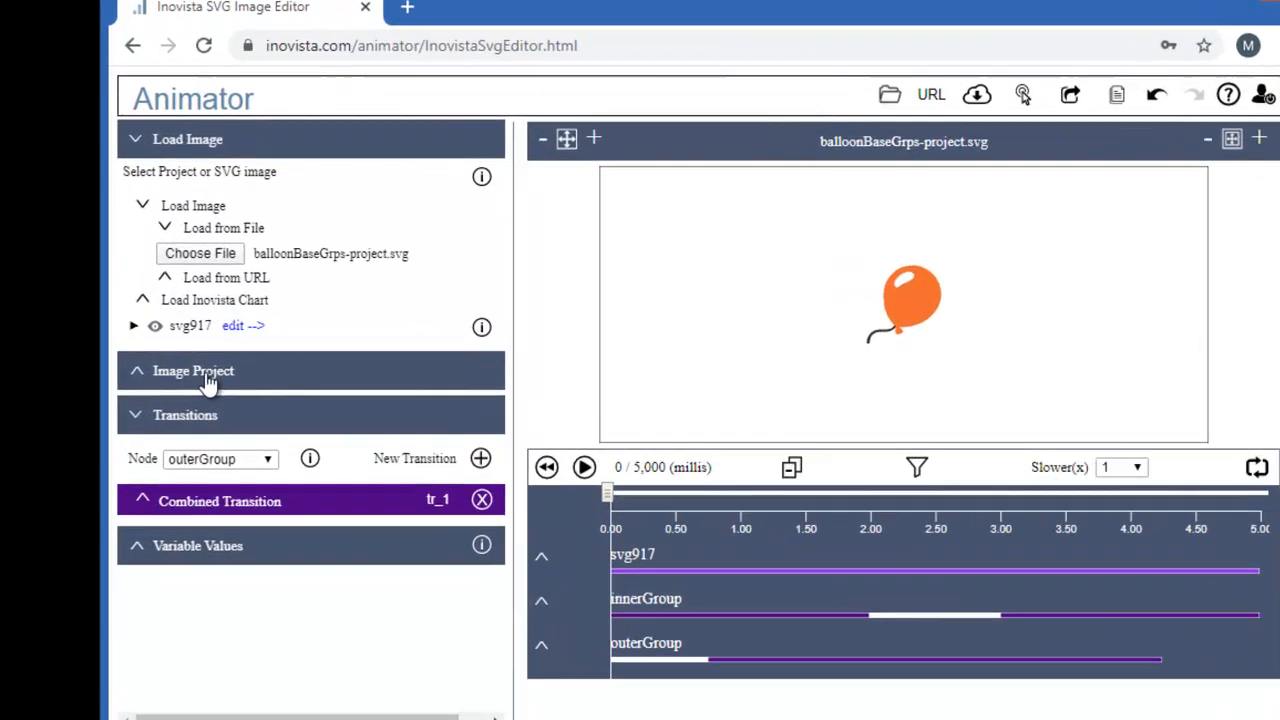
Step: In the Inovista Animator, examine the image size and background size settings of the balloon project
left_click(191, 374)
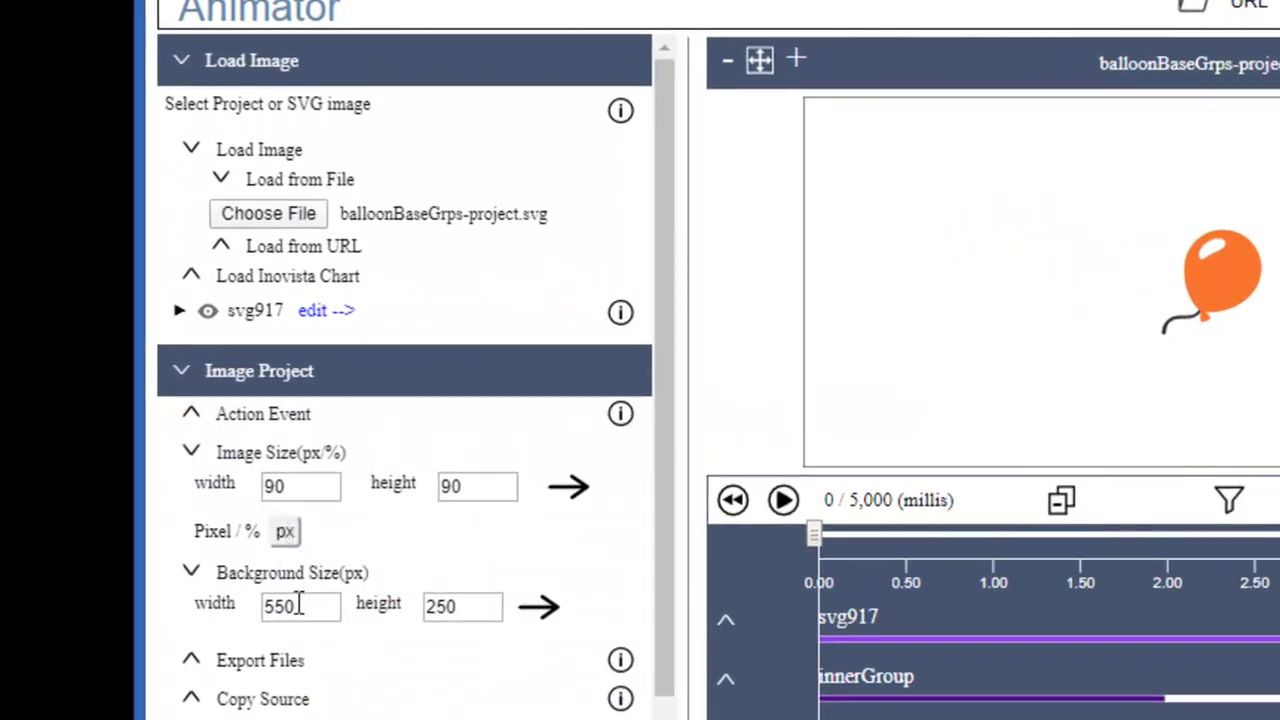
double_click(298, 605)
double_click(300, 487)
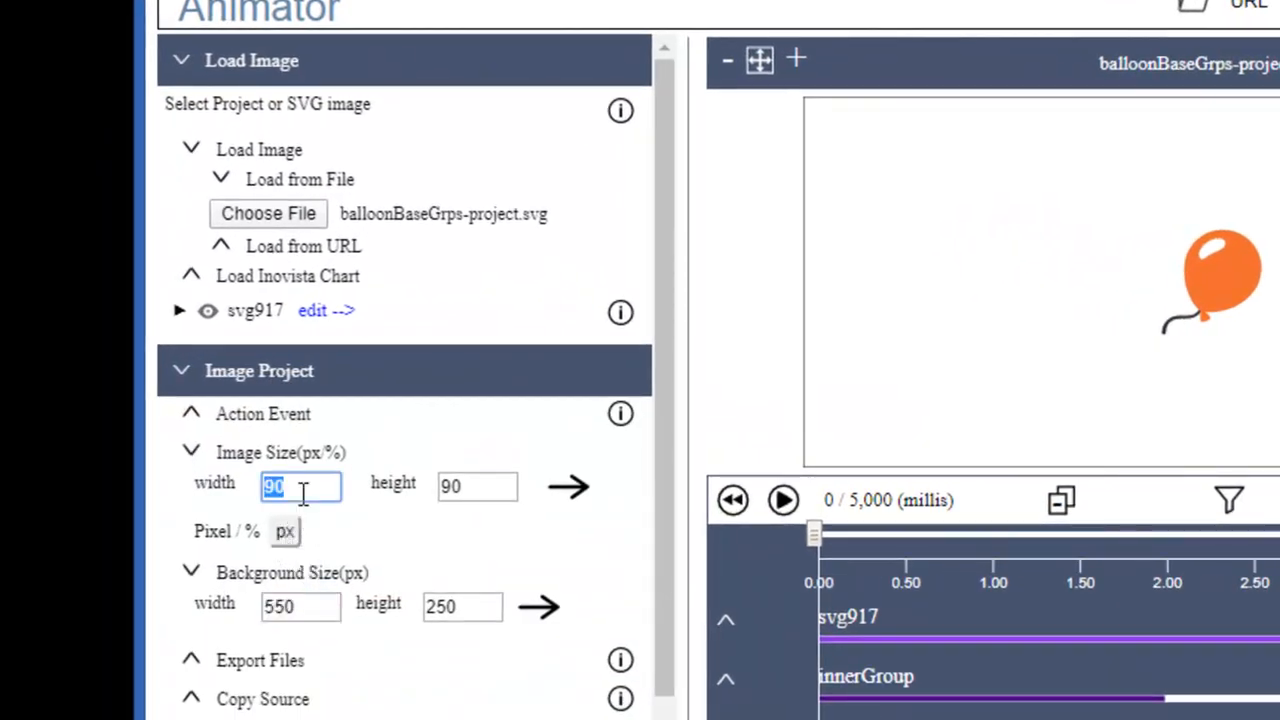
left_click(304, 388)
Step: Open the transitions of node svg917 and examine the movement settings of its combined transition
left_click(313, 321)
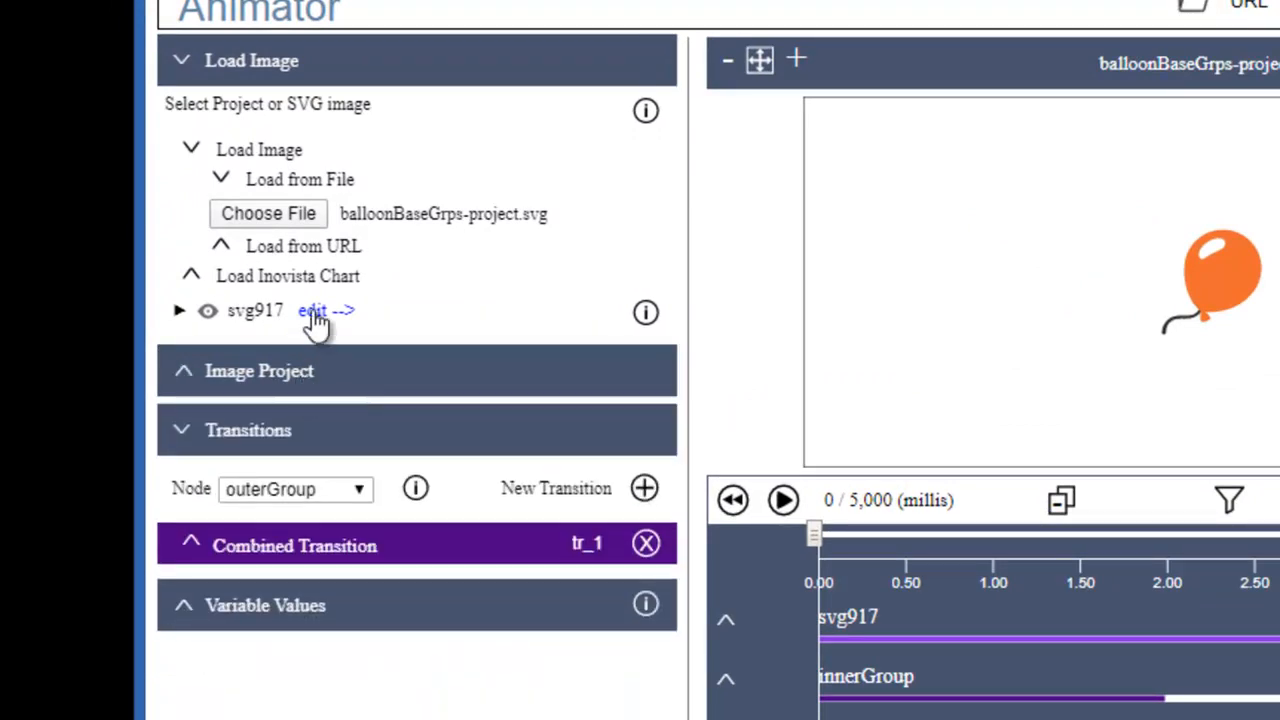
left_click(449, 556)
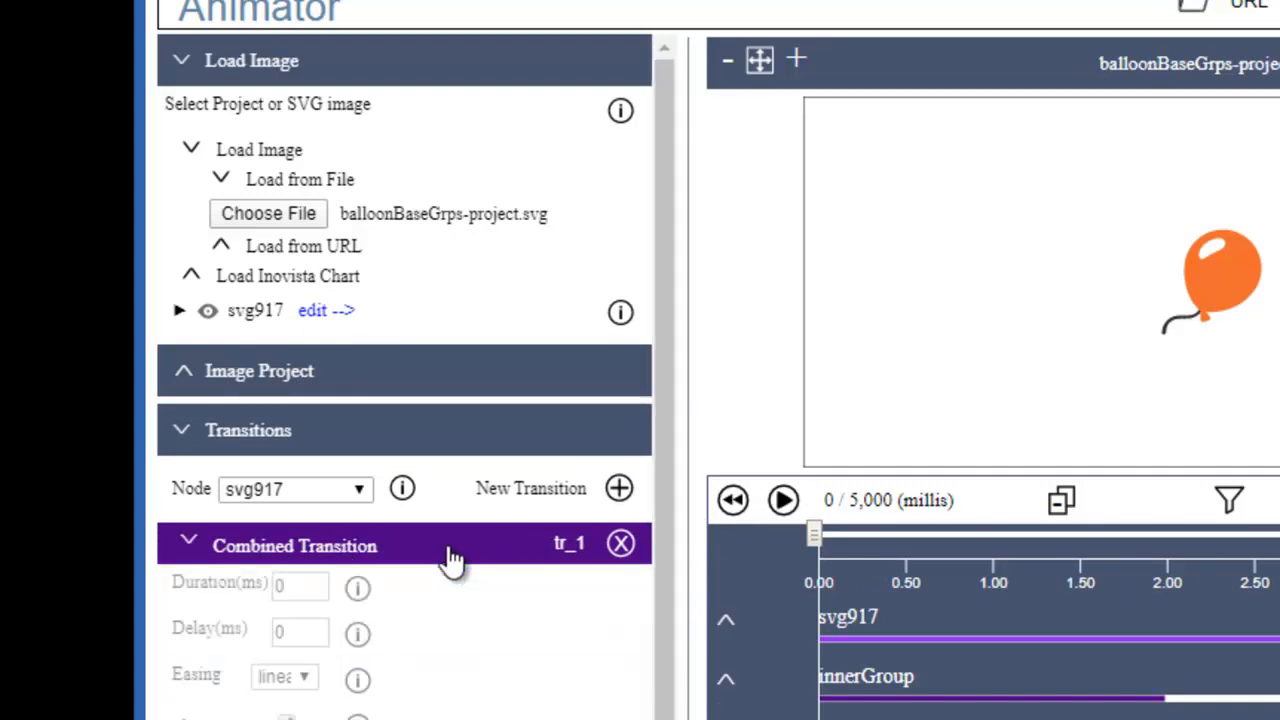
scroll(449, 563, "down", 2)
left_click(236, 550)
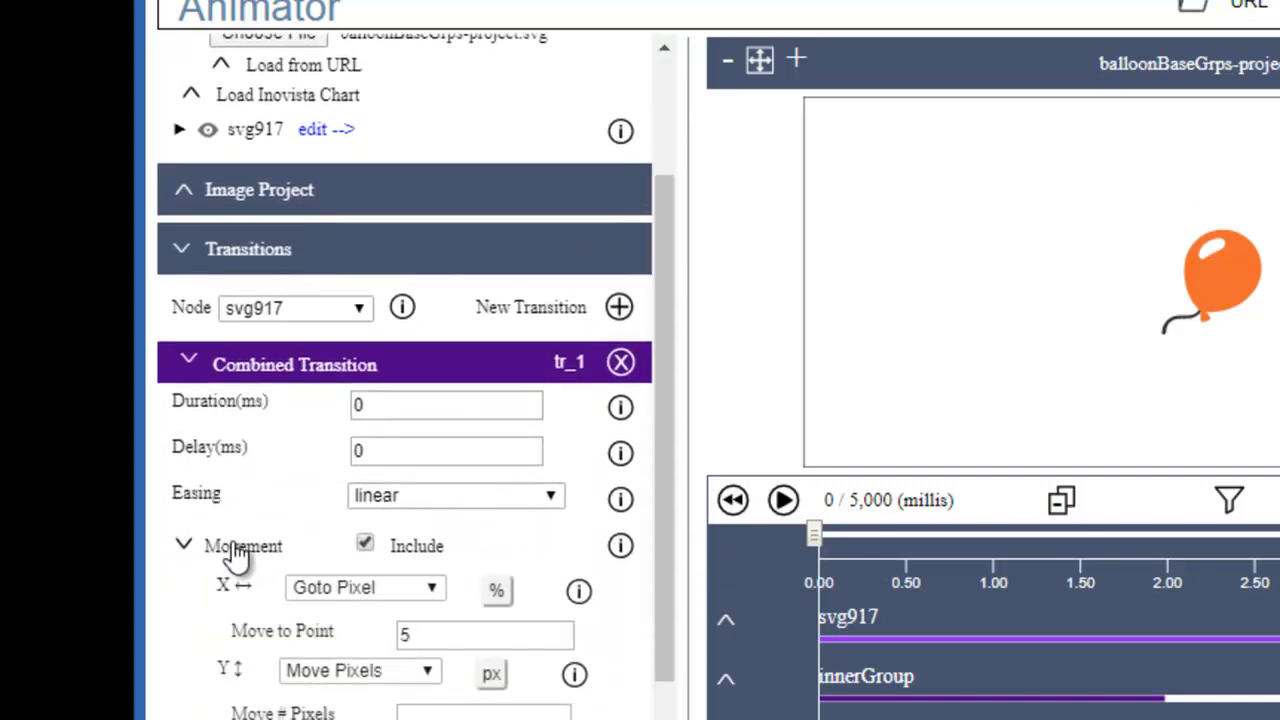
scroll(400, 517, "down", 2)
left_click(443, 425)
double_click(443, 425)
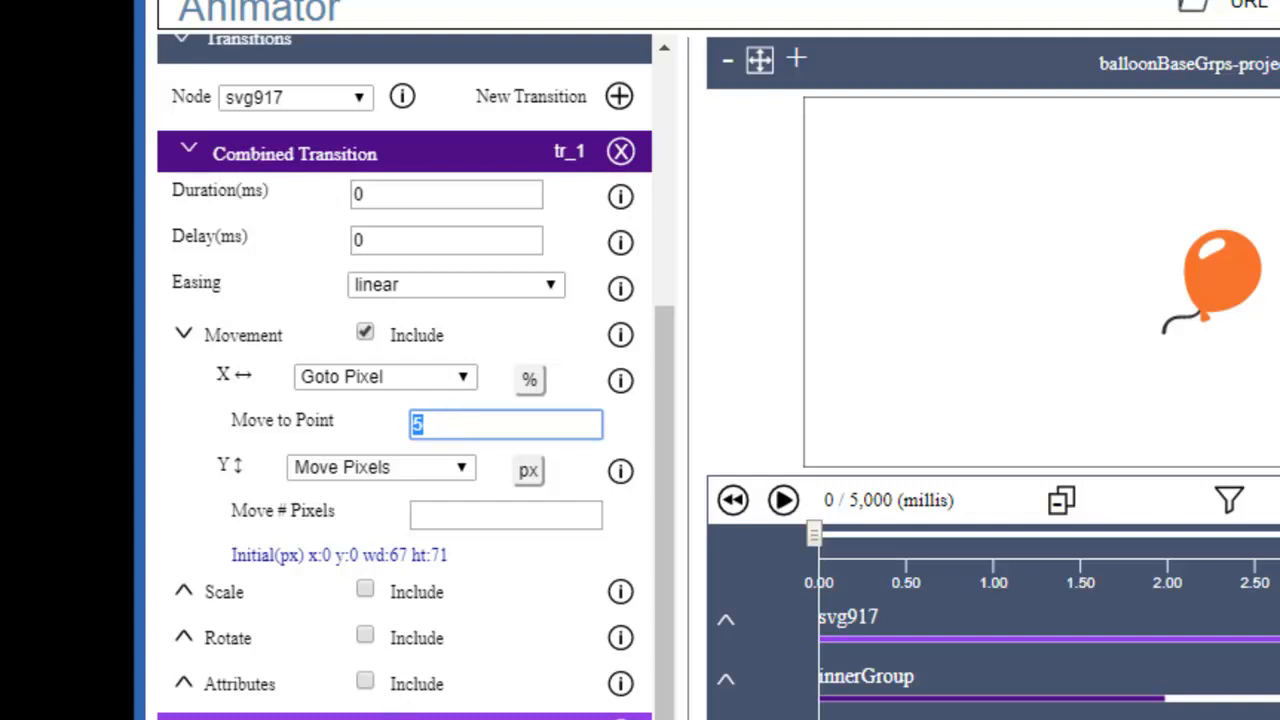
scroll(400, 450, "down", 3)
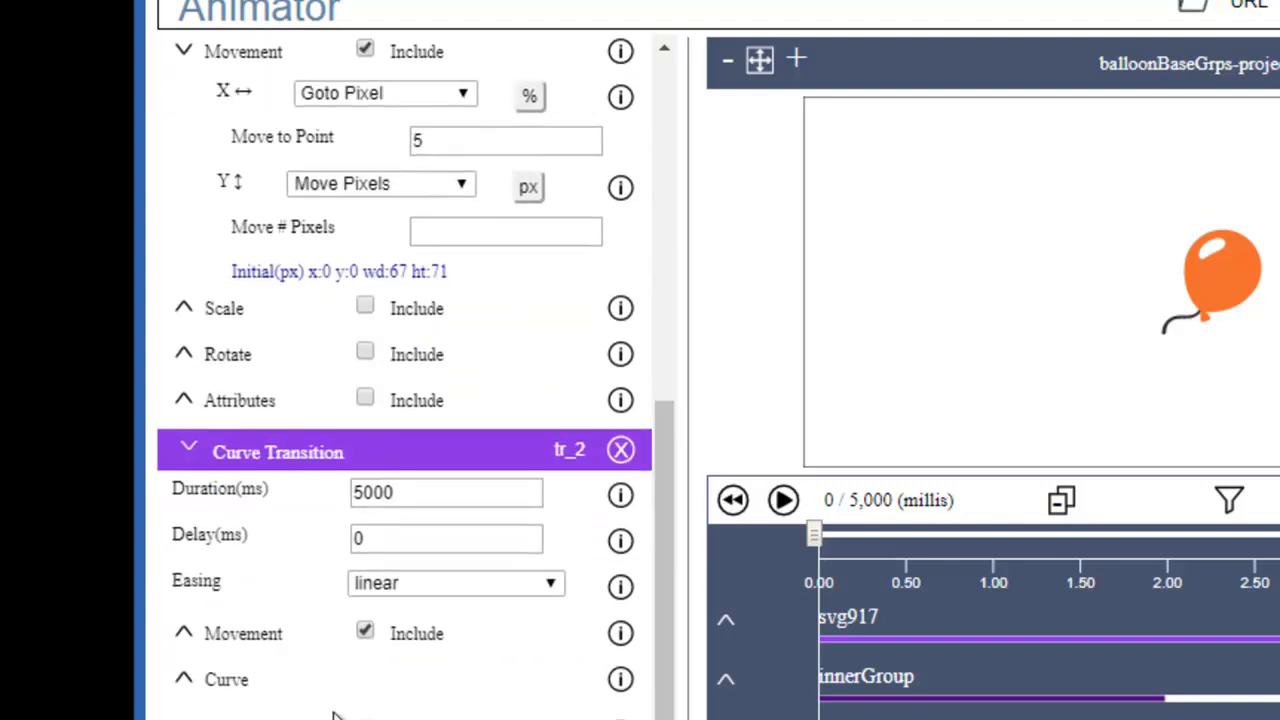
Step: Examine the movement and curve settings of svg917's curve transition, and play the balloon animation
left_click(236, 640)
scroll(240, 648, "down", 2)
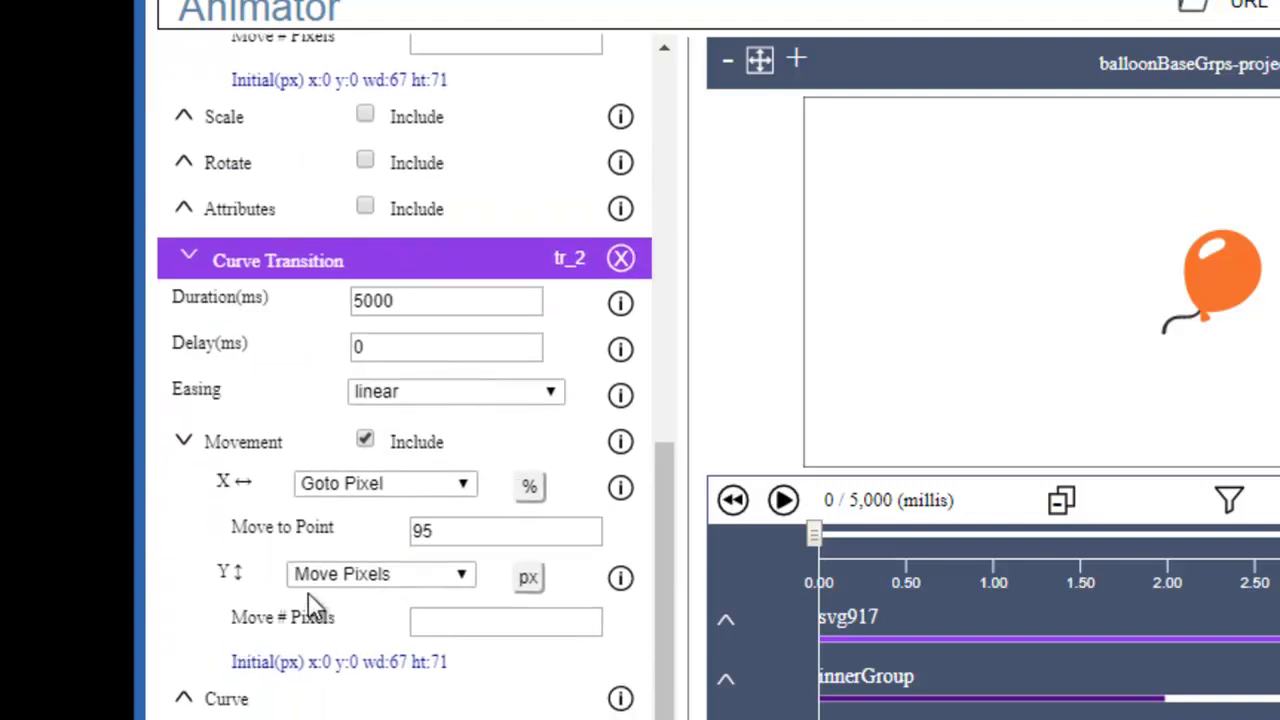
double_click(477, 520)
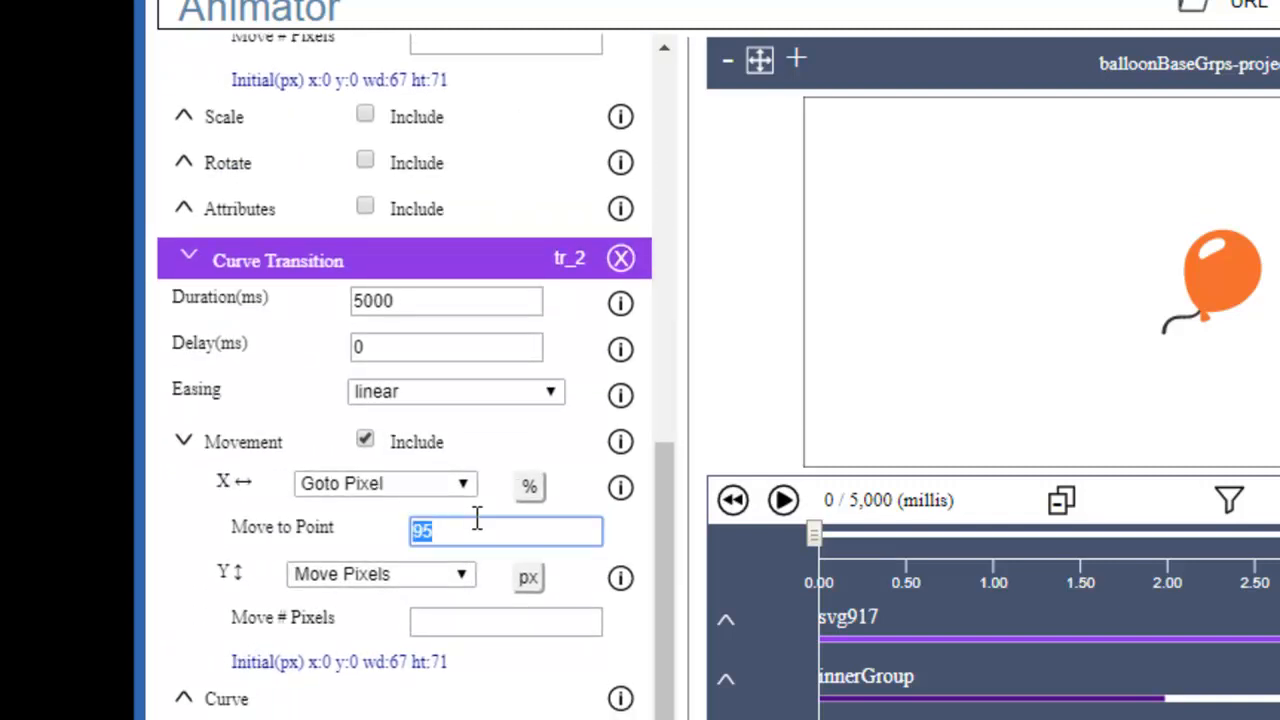
left_click(241, 702)
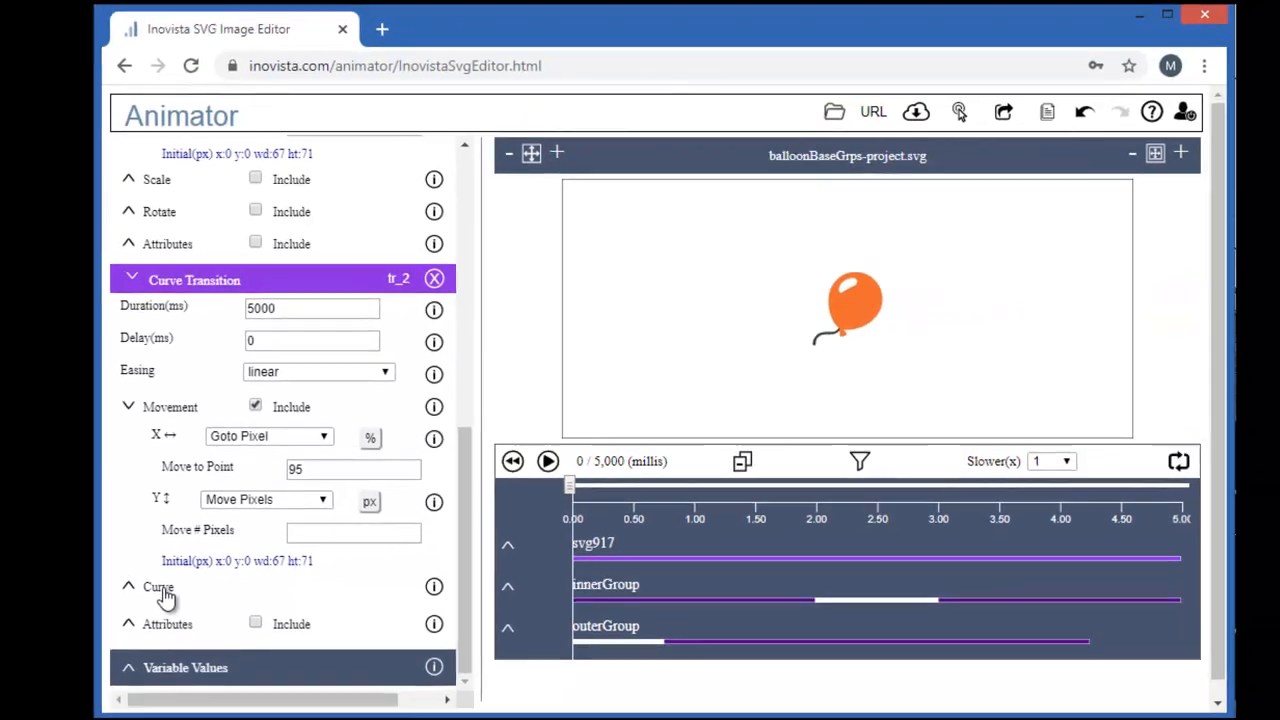
left_click(238, 704)
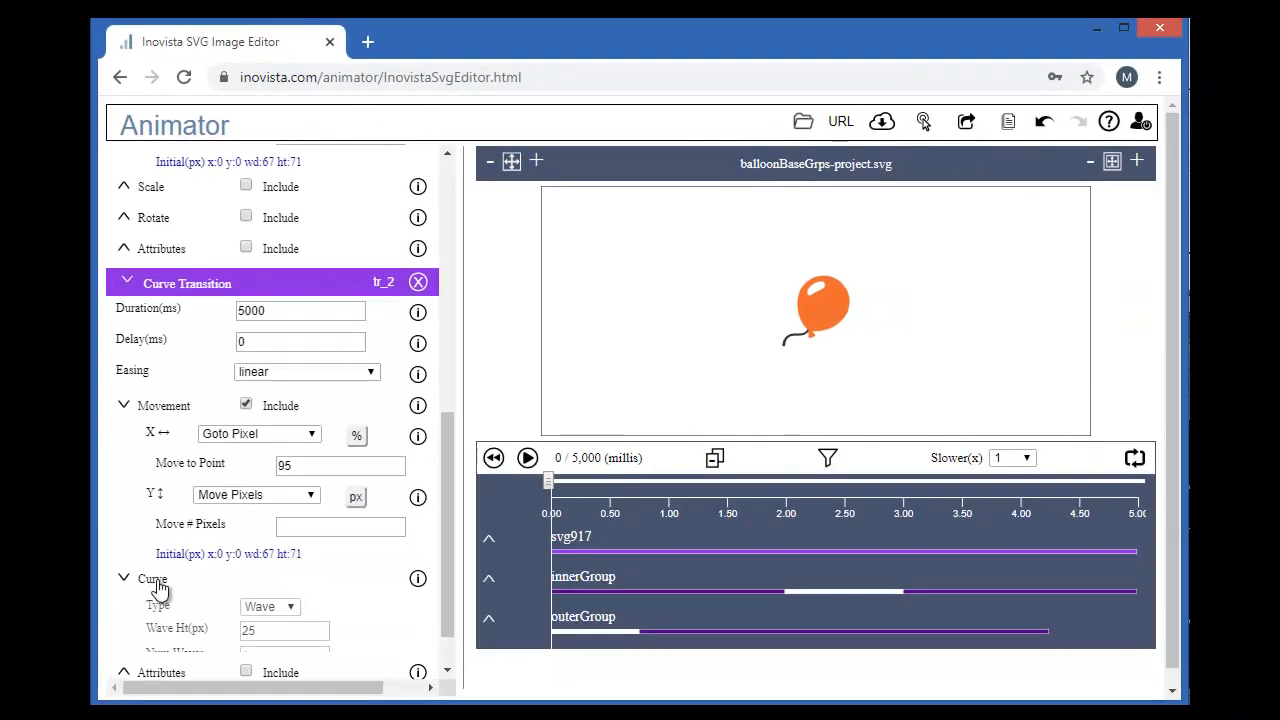
scroll(160, 588, "down", 1)
left_click(527, 457)
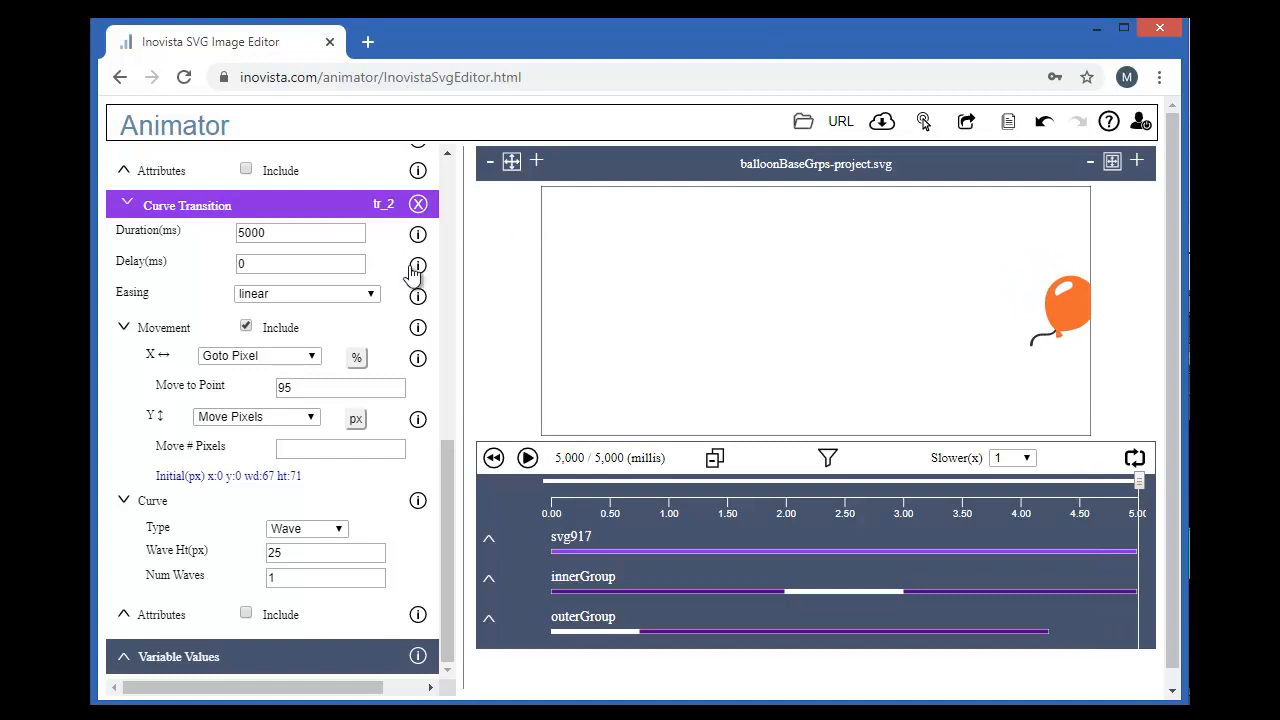
Step: Expand the image's node tree through g1598 and outerGroup, and select innerGroup
scroll(448, 418, "up", 1)
left_click_drag(448, 418, 463, 214)
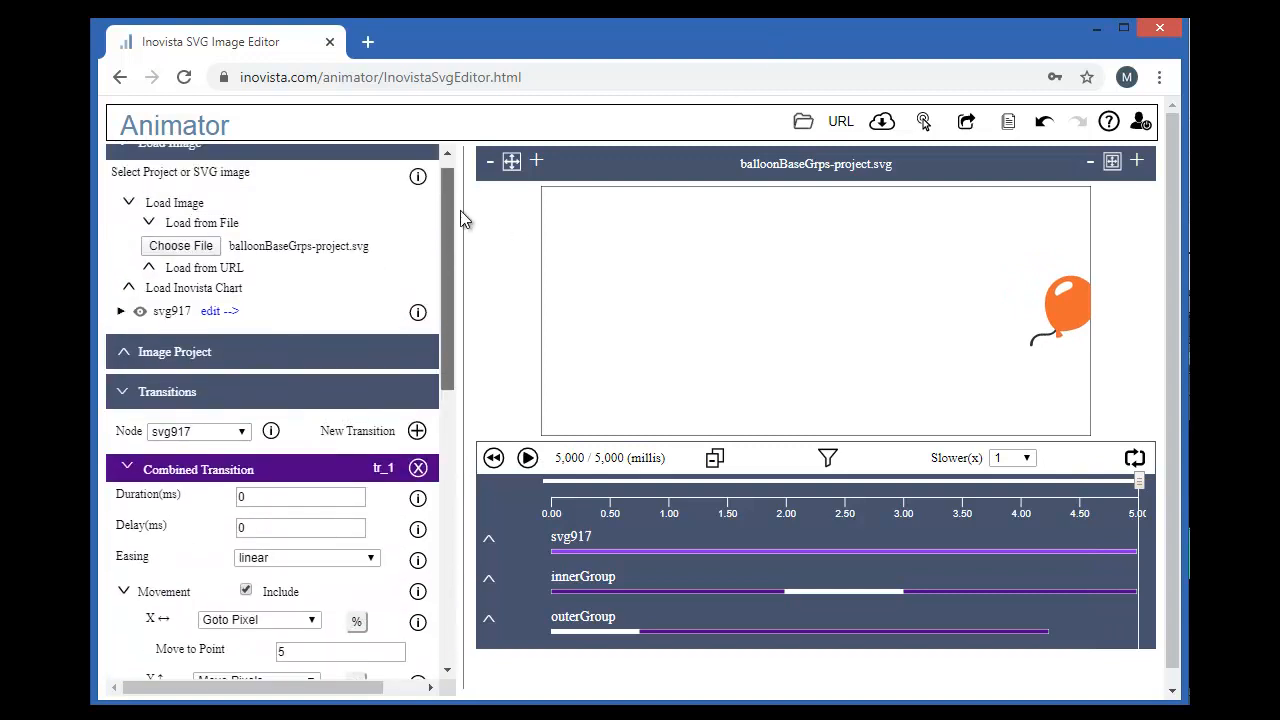
left_click(121, 311)
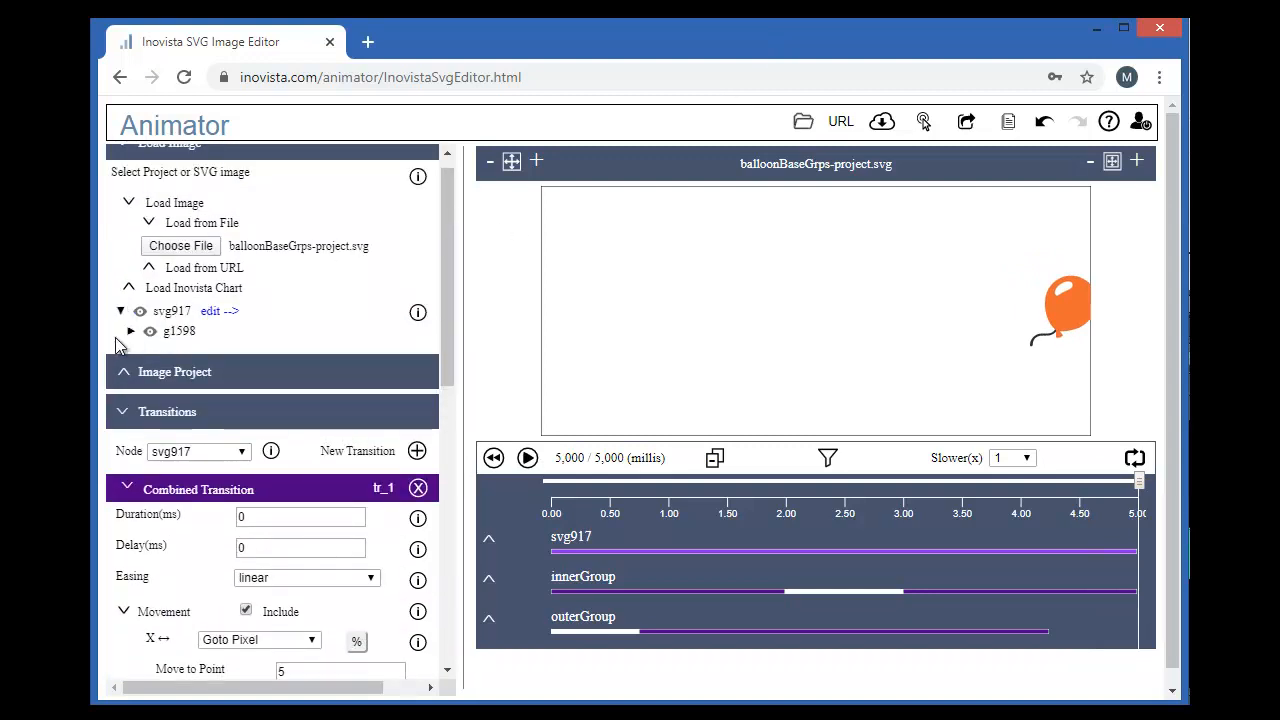
left_click(130, 331)
left_click(141, 351)
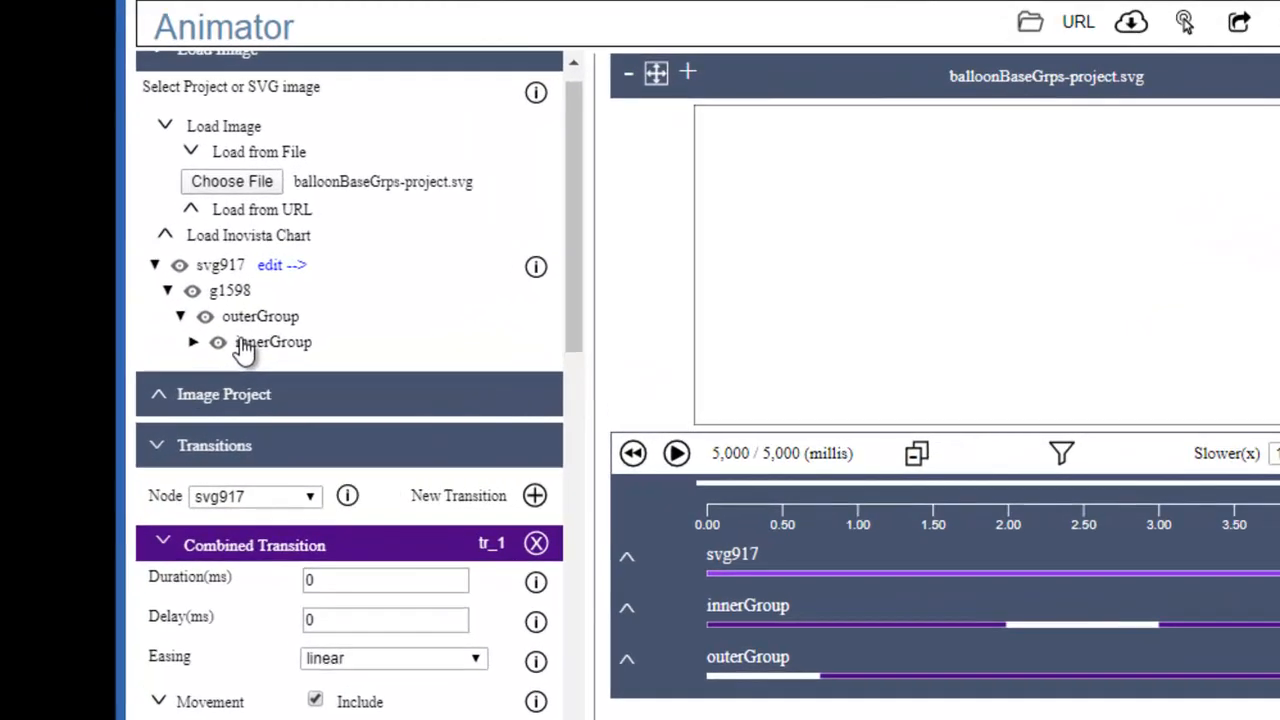
left_click(240, 371)
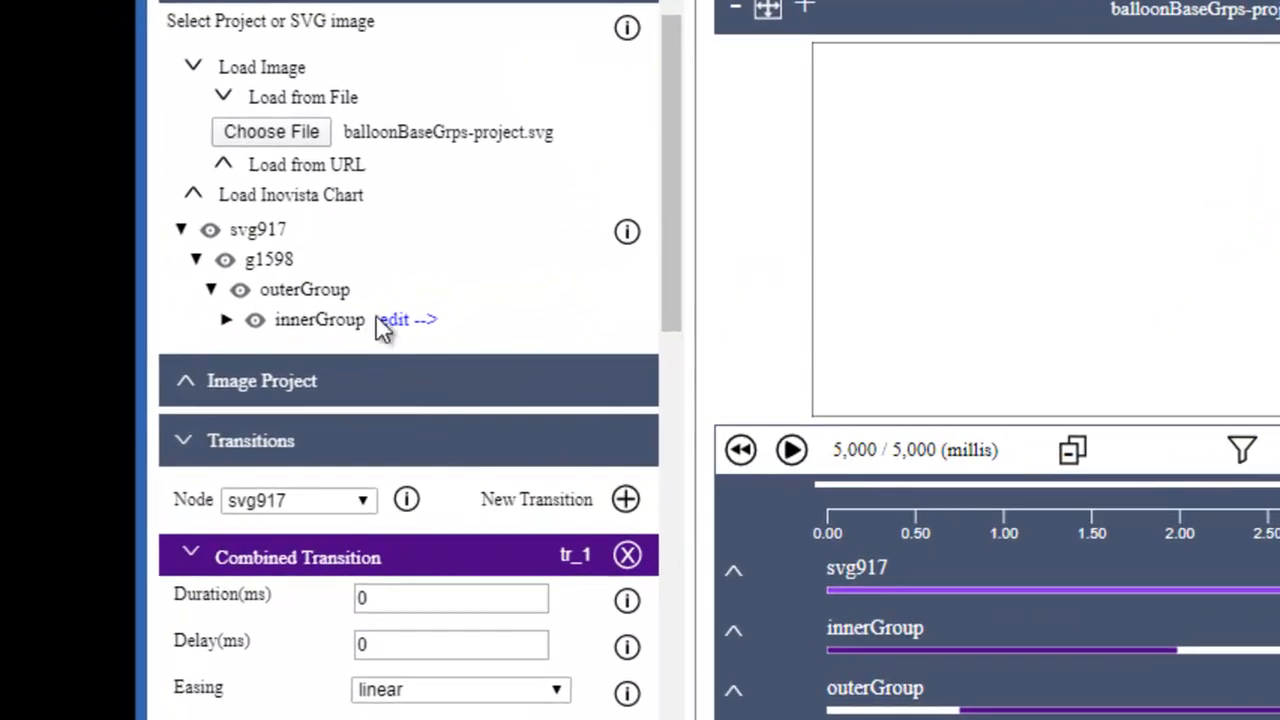
Step: Open innerGroup's transitions for editing and include scaling in its first combined transition
left_click(412, 592)
scroll(408, 591, "down", 2)
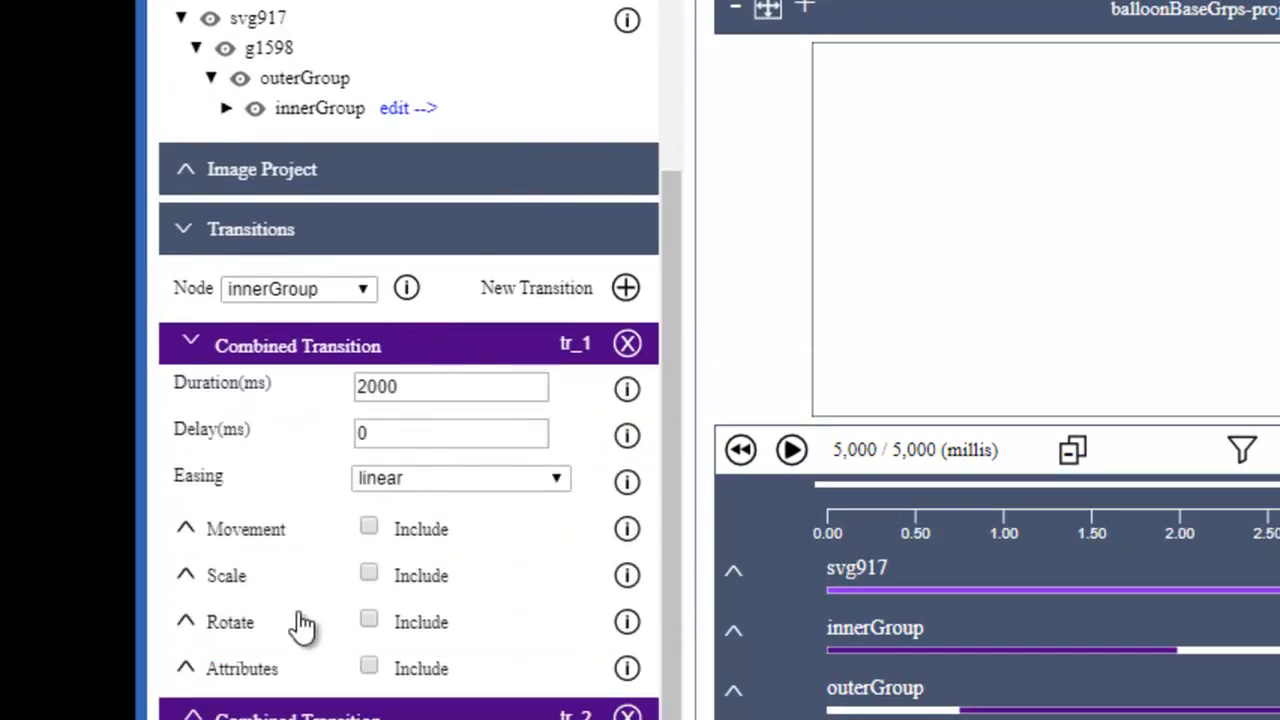
left_click(226, 577)
scroll(227, 580, "down", 3)
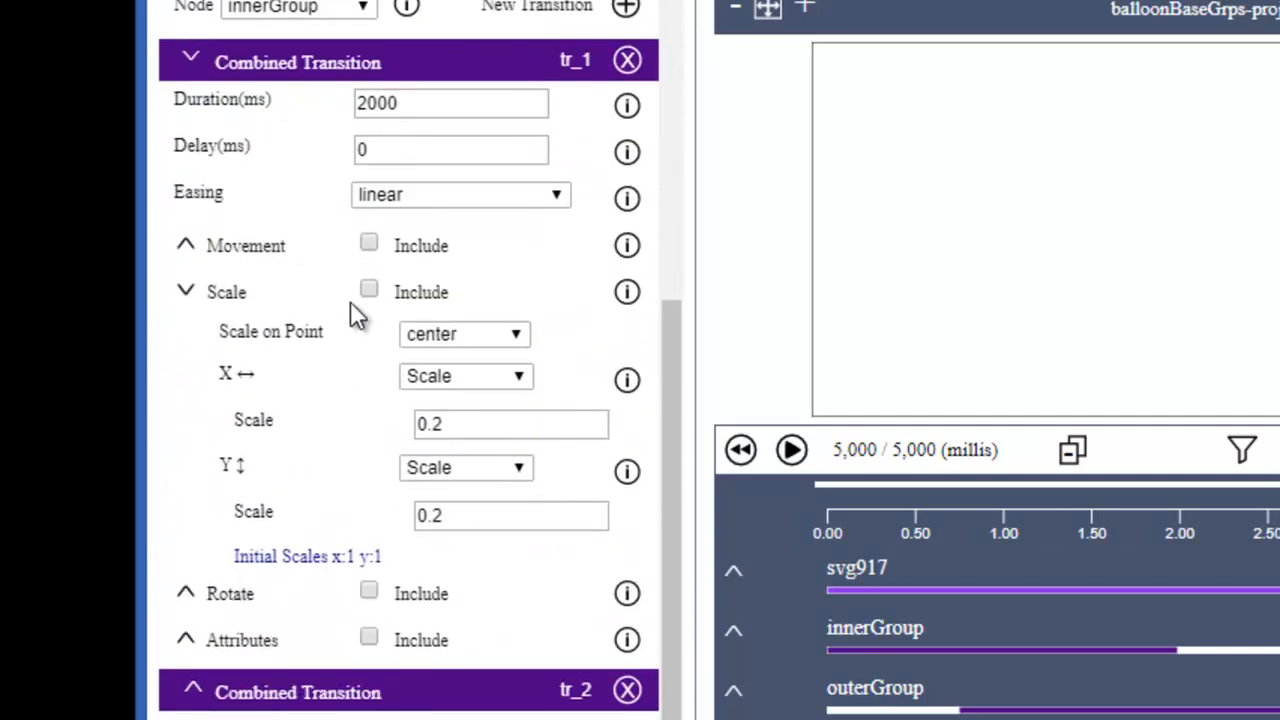
left_click(368, 290)
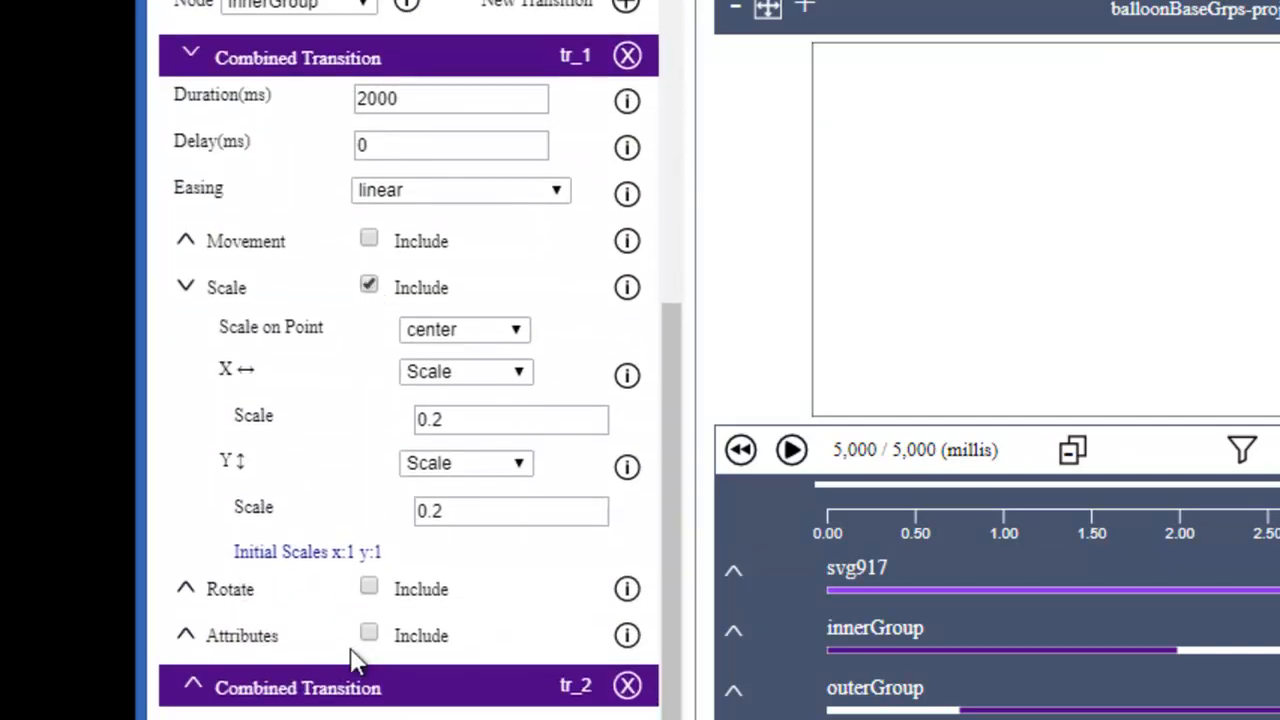
Step: Expand innerGroup's second combined transition and include scaling in it
left_click(343, 690)
scroll(343, 691, "down", 3)
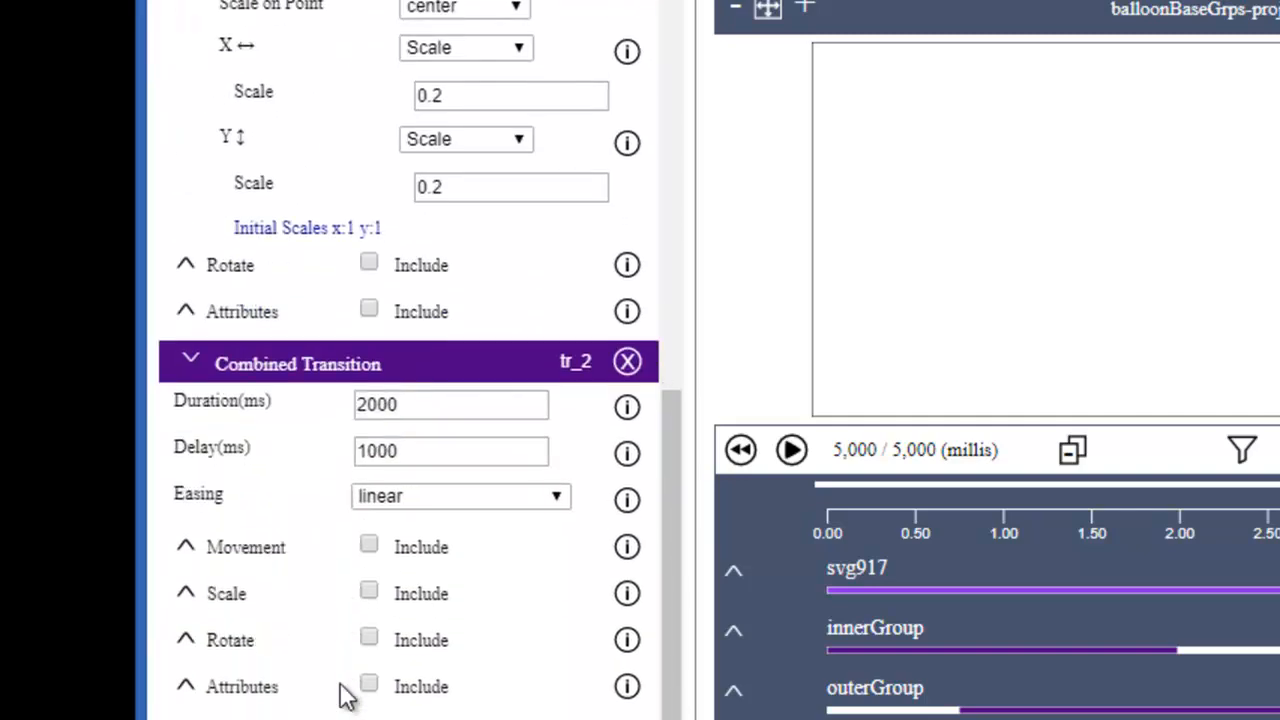
left_click(230, 594)
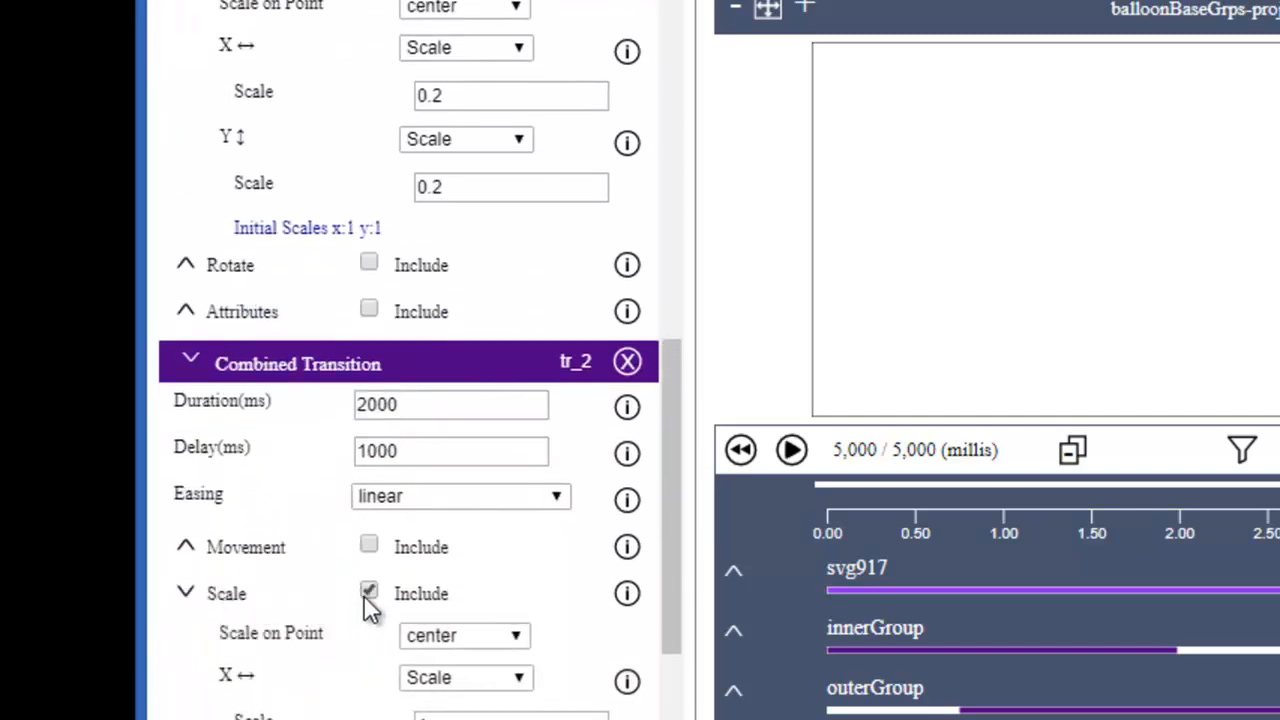
scroll(364, 595, "down", 2)
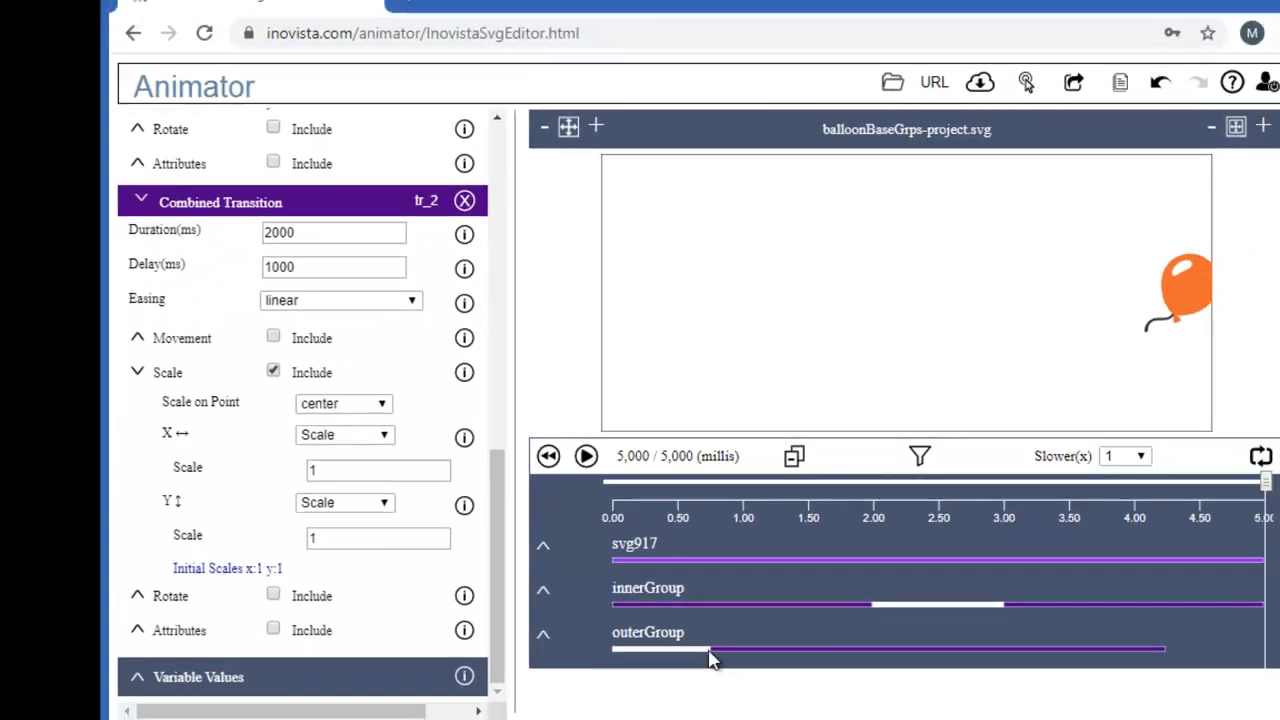
Step: In innerGroup's expanded timeline, slightly shorten the first transition and set the second transition's delay to 1041 ms
left_click(549, 589)
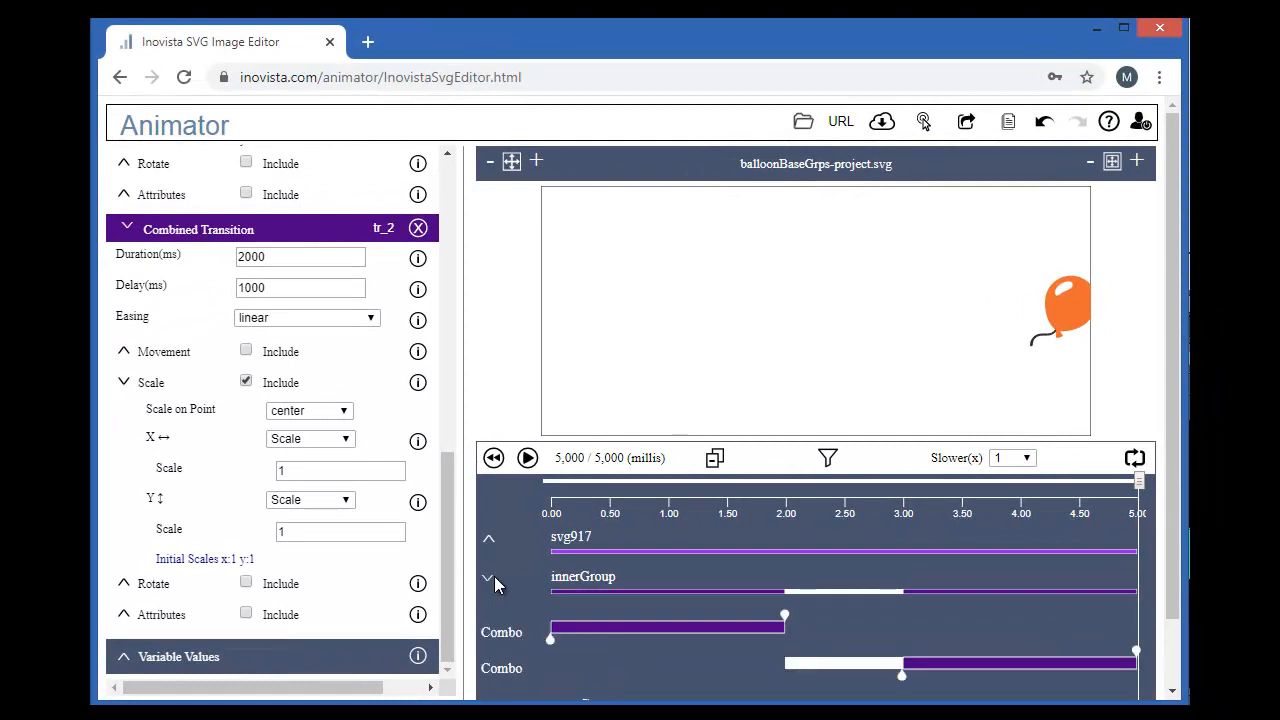
scroll(600, 565, "down", 1)
left_click_drag(785, 548, 782, 548)
left_click_drag(925, 600, 929, 600)
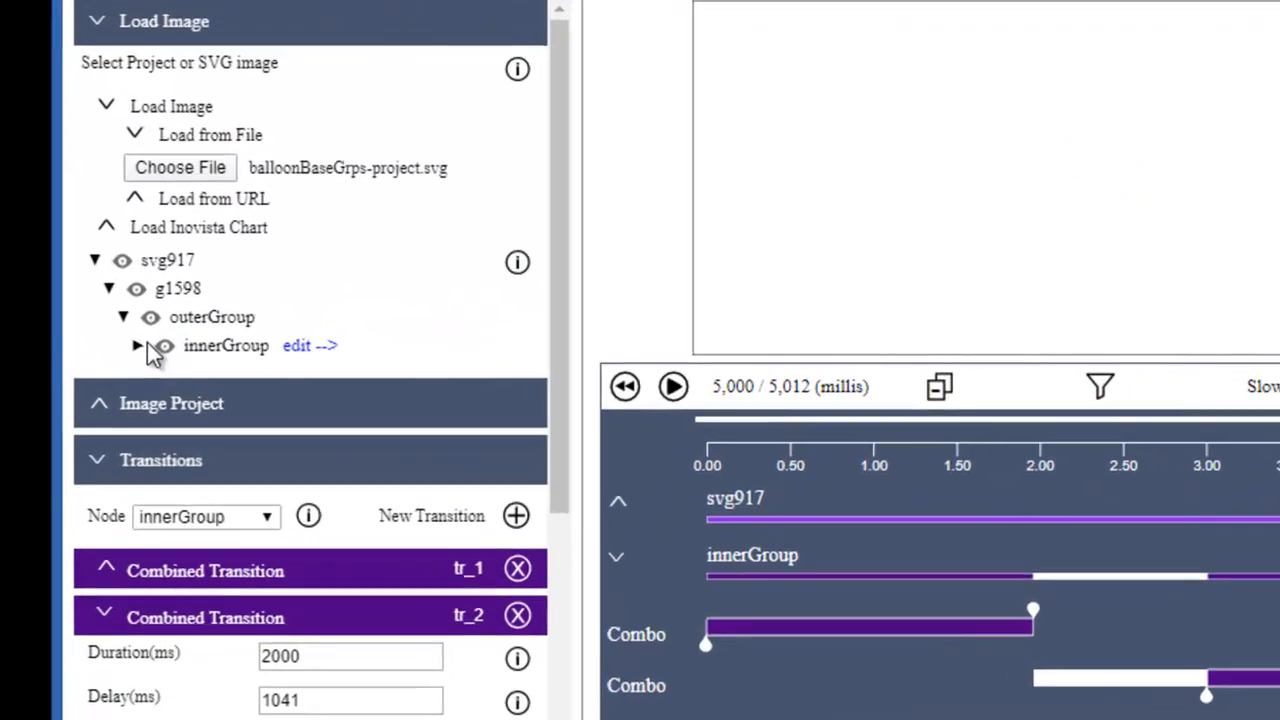
Step: Open outerGroup's combined transition for editing, include rotation in it and examine its rotation angle
left_click(224, 317)
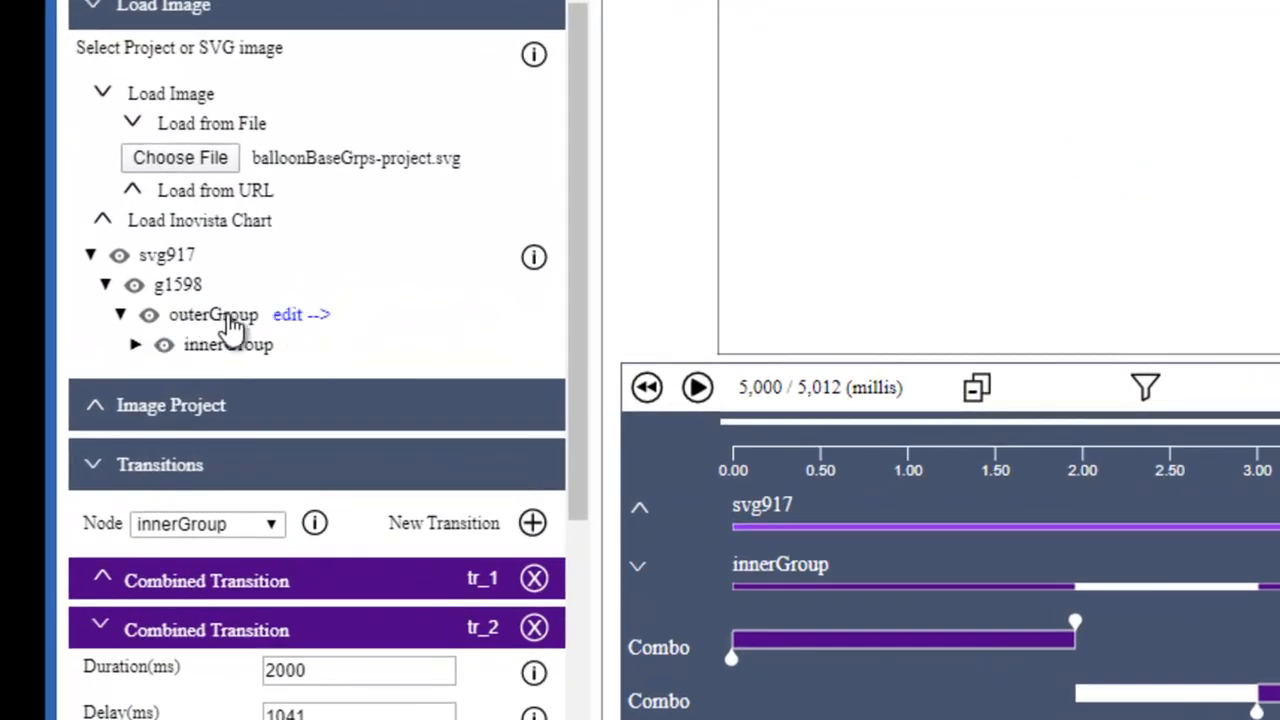
left_click(290, 318)
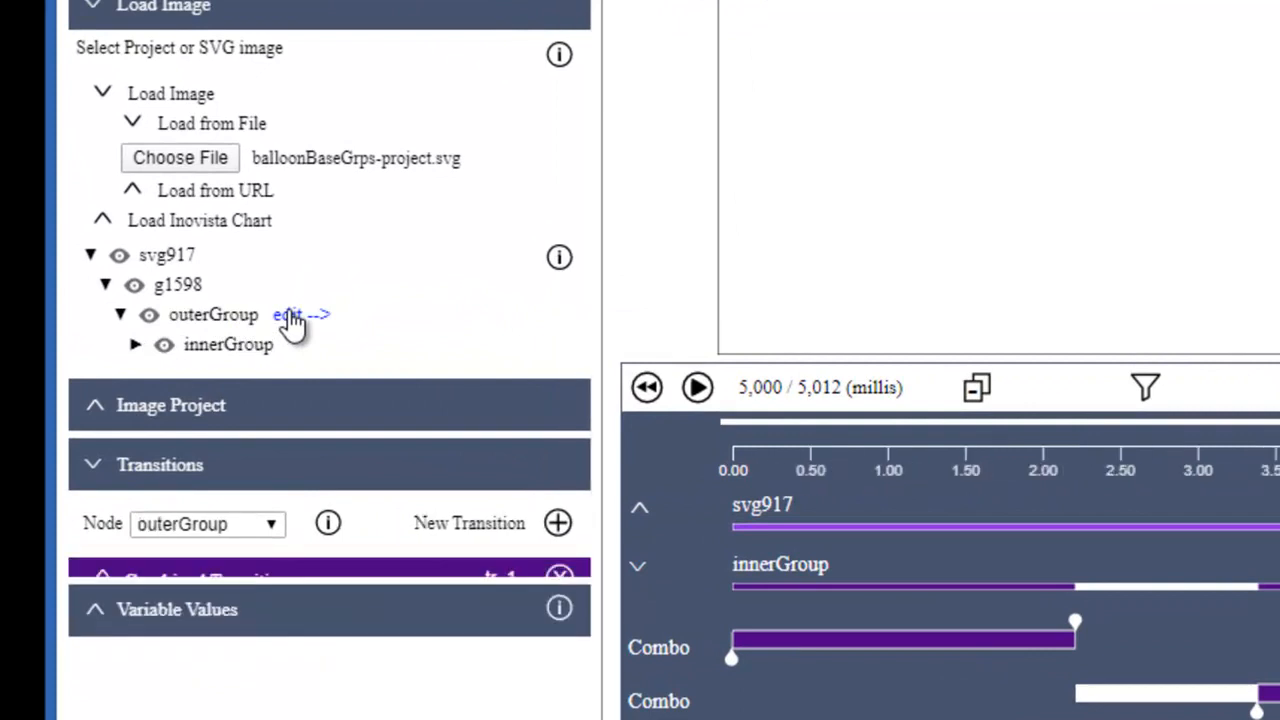
left_click(255, 590)
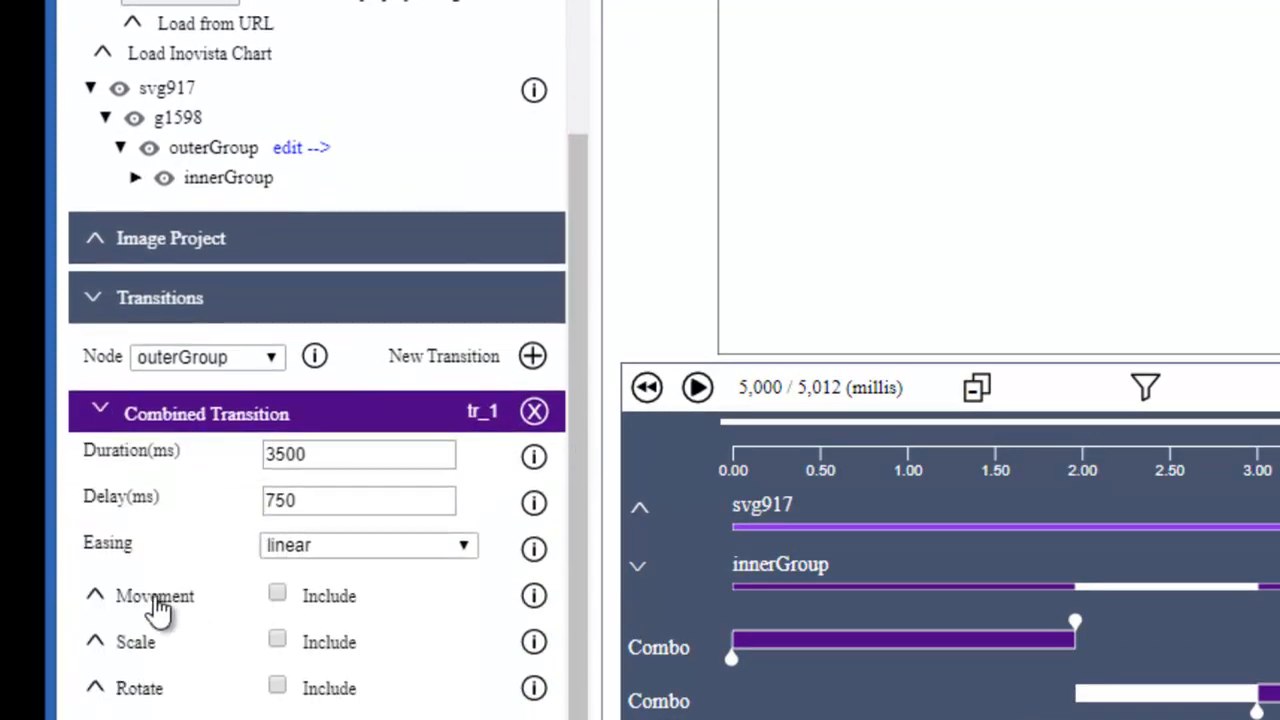
left_click(143, 690)
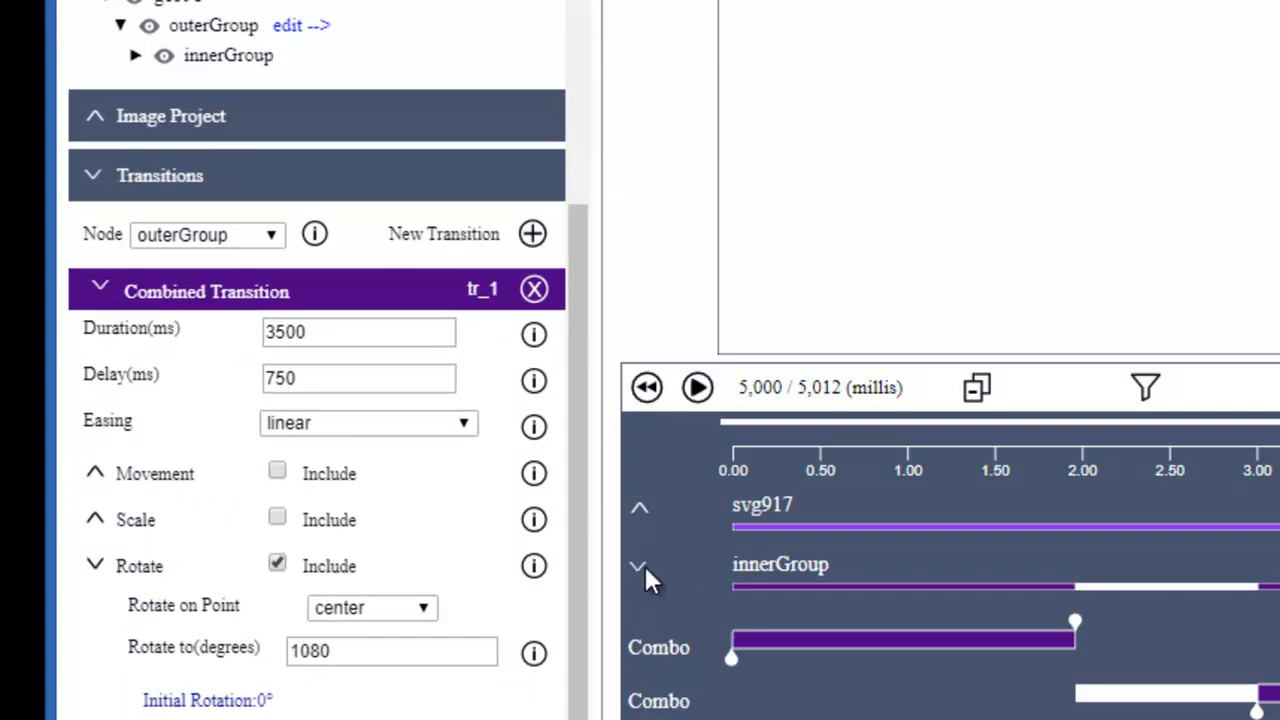
double_click(379, 663)
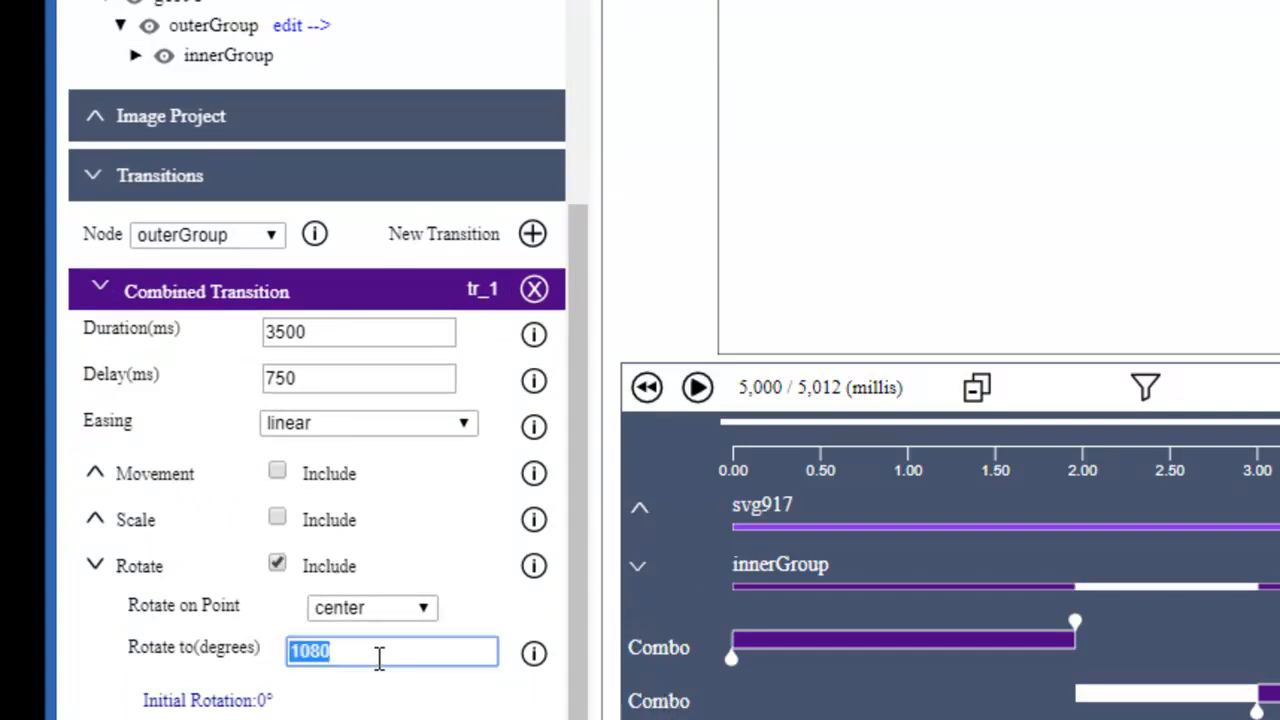
left_click(401, 655)
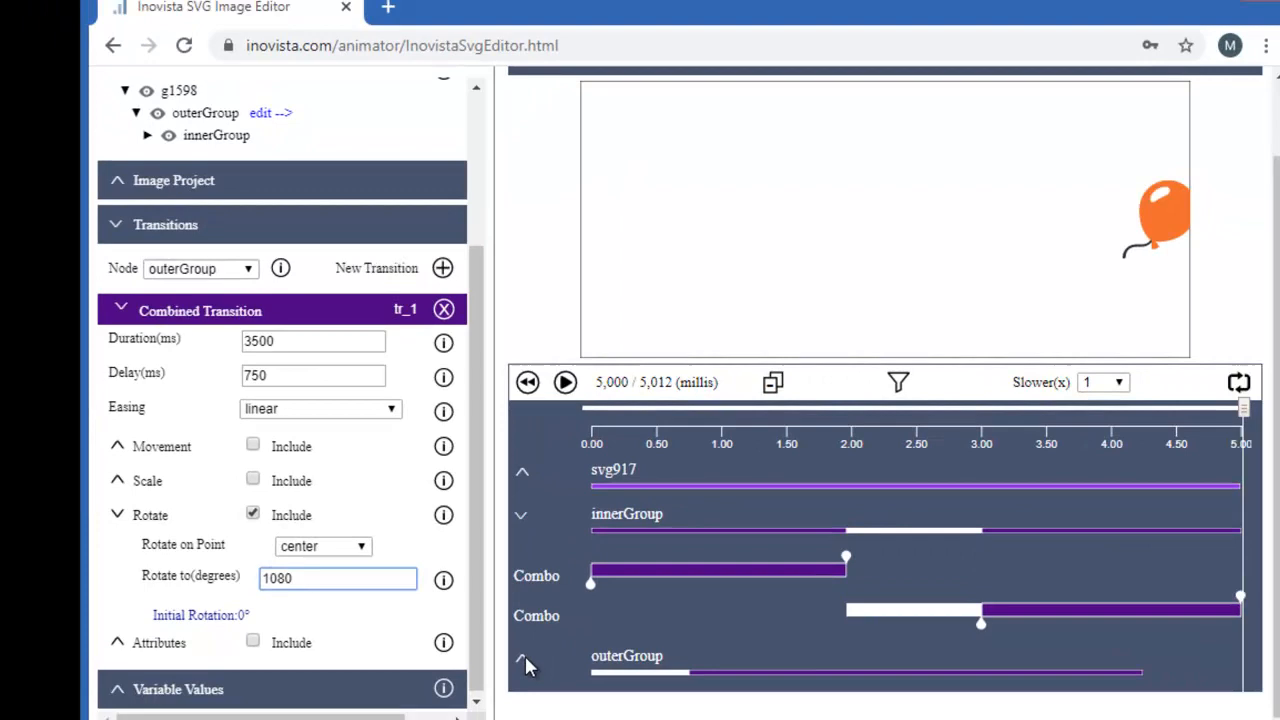
Step: In outerGroup's expanded timeline, set the combined transition's delay to 718 ms and its duration to 3516 ms
left_click(525, 657)
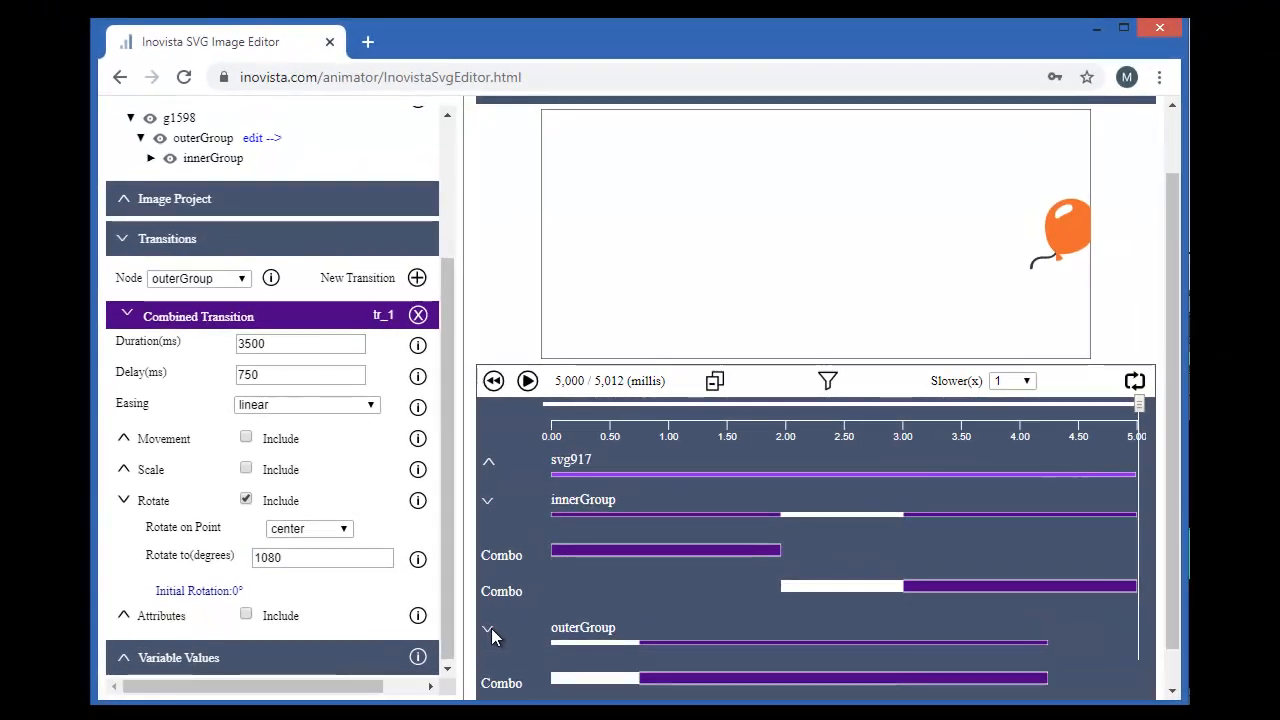
scroll(491, 630, "down", 1)
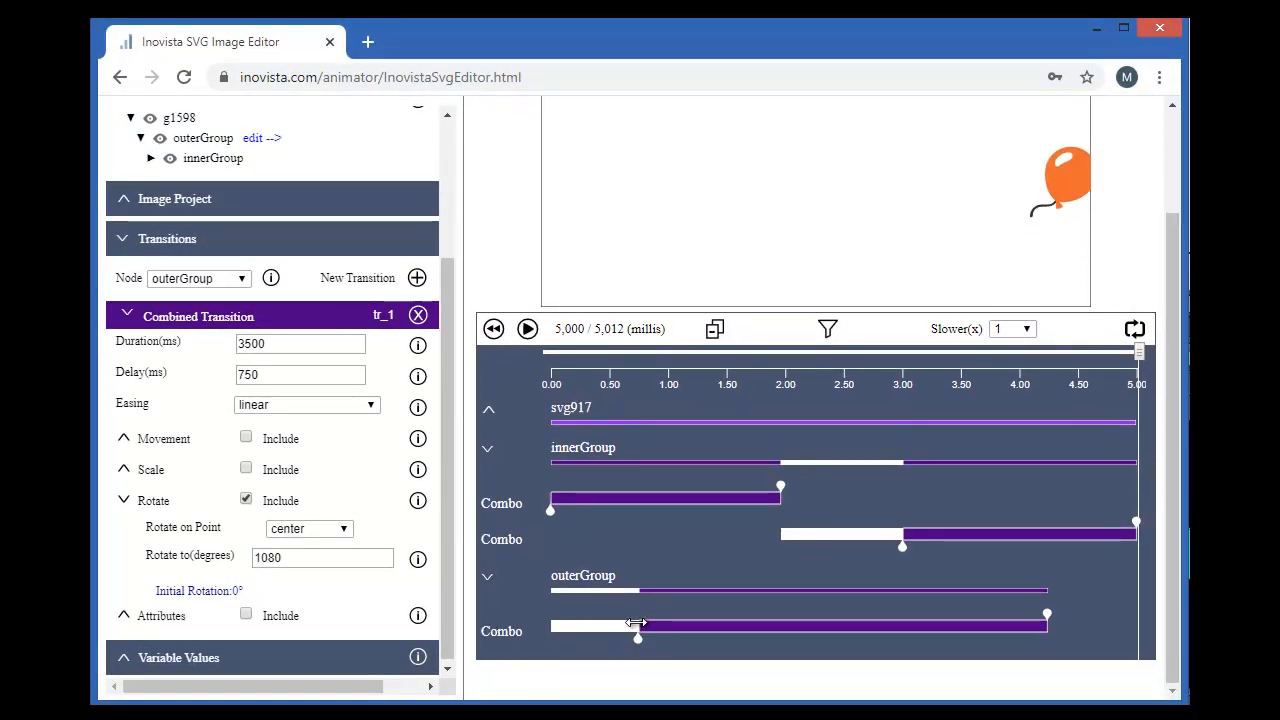
left_click_drag(637, 623, 634, 623)
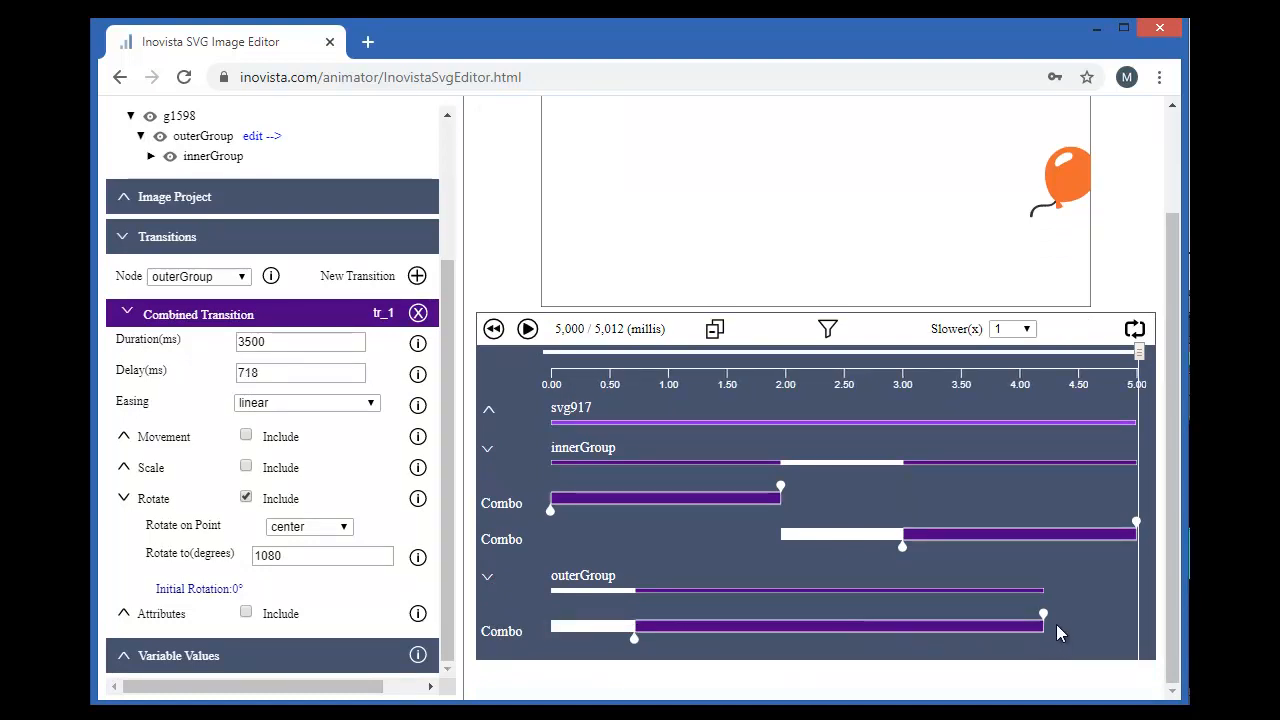
left_click_drag(1049, 622, 1047, 622)
Step: Rewind the balloon animation and play it from the start
scroll(800, 330, "up", 3)
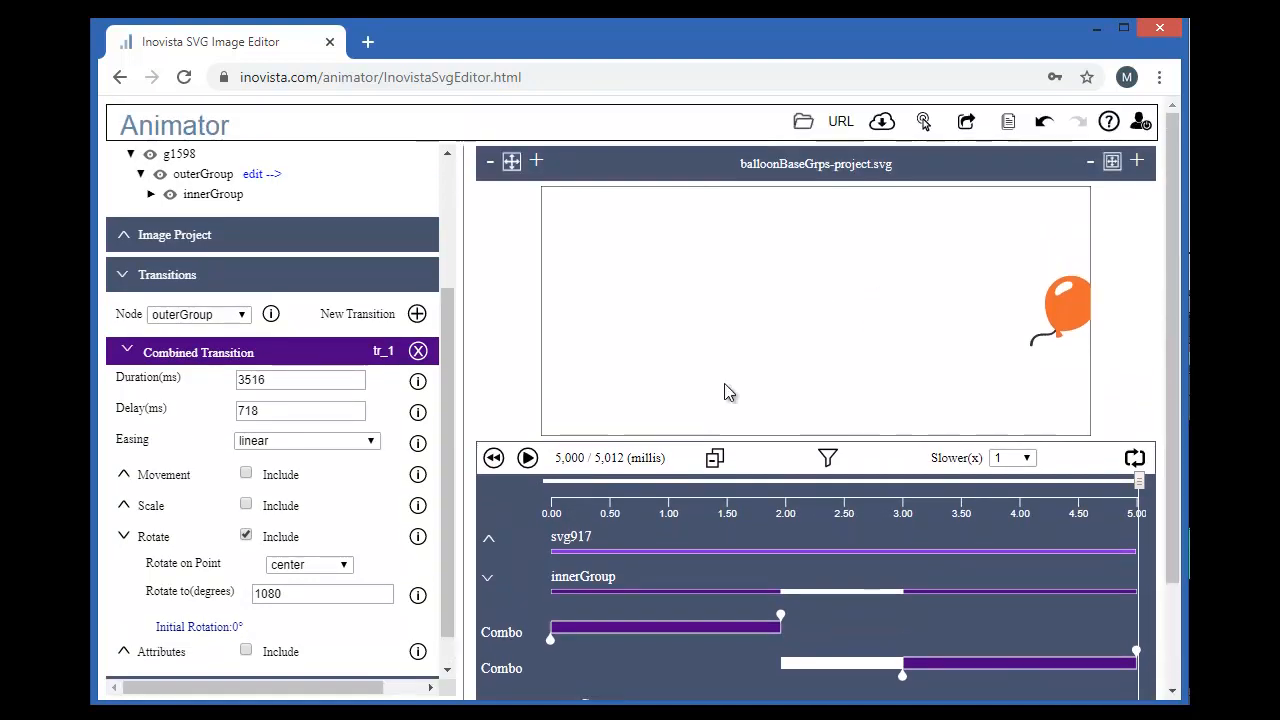
left_click(493, 460)
left_click(527, 460)
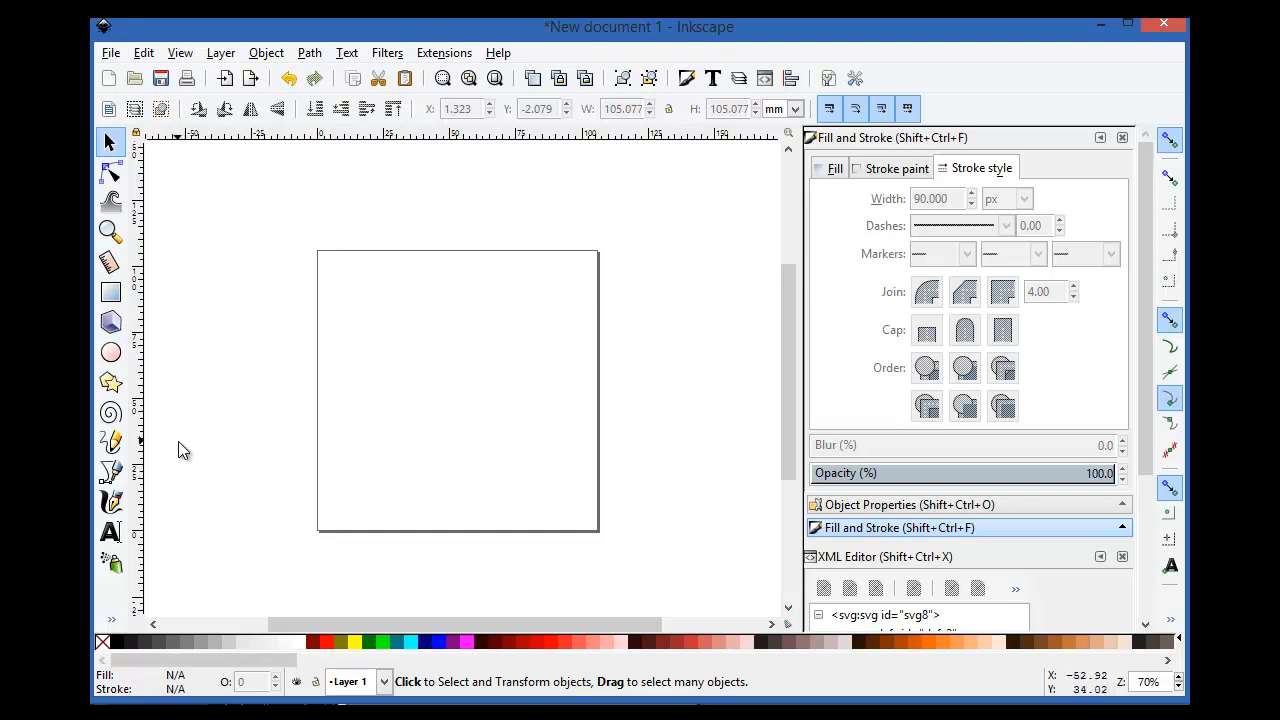
Step: In the new Inkscape document, draw a circle with a radius of about 40 mm in the middle of the page
left_click(111, 352)
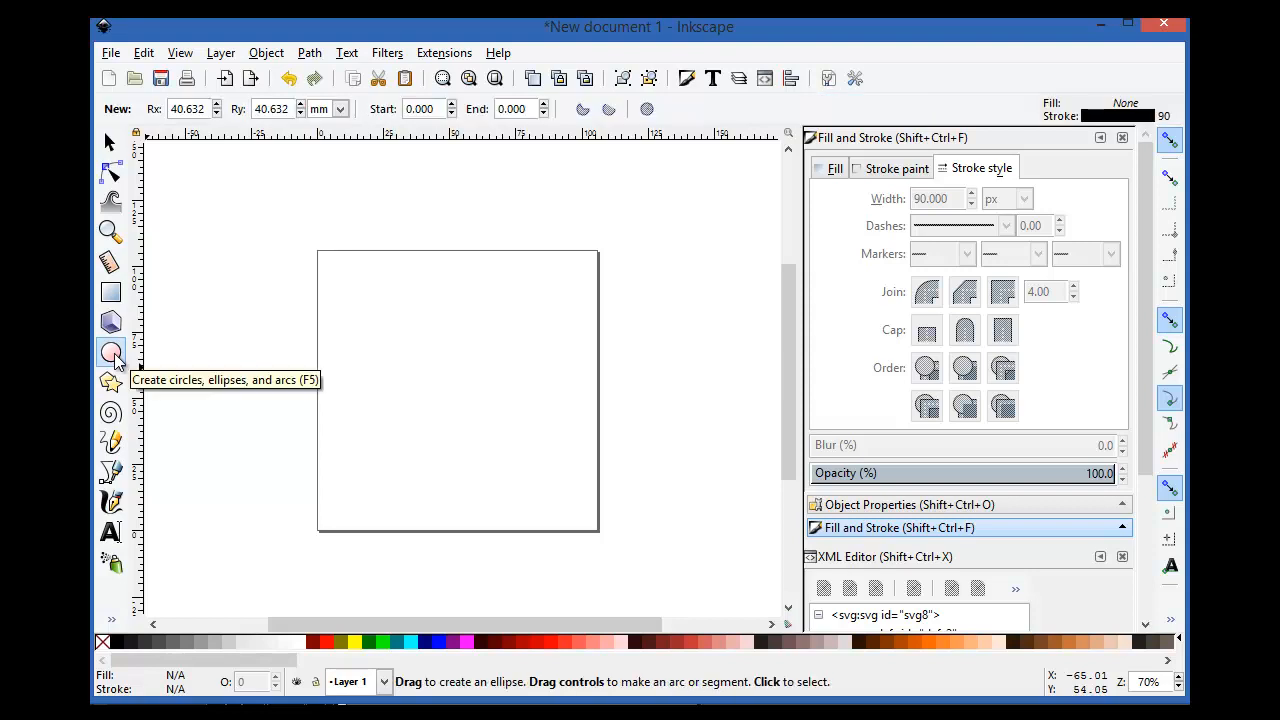
left_click_drag(351, 283, 574, 494)
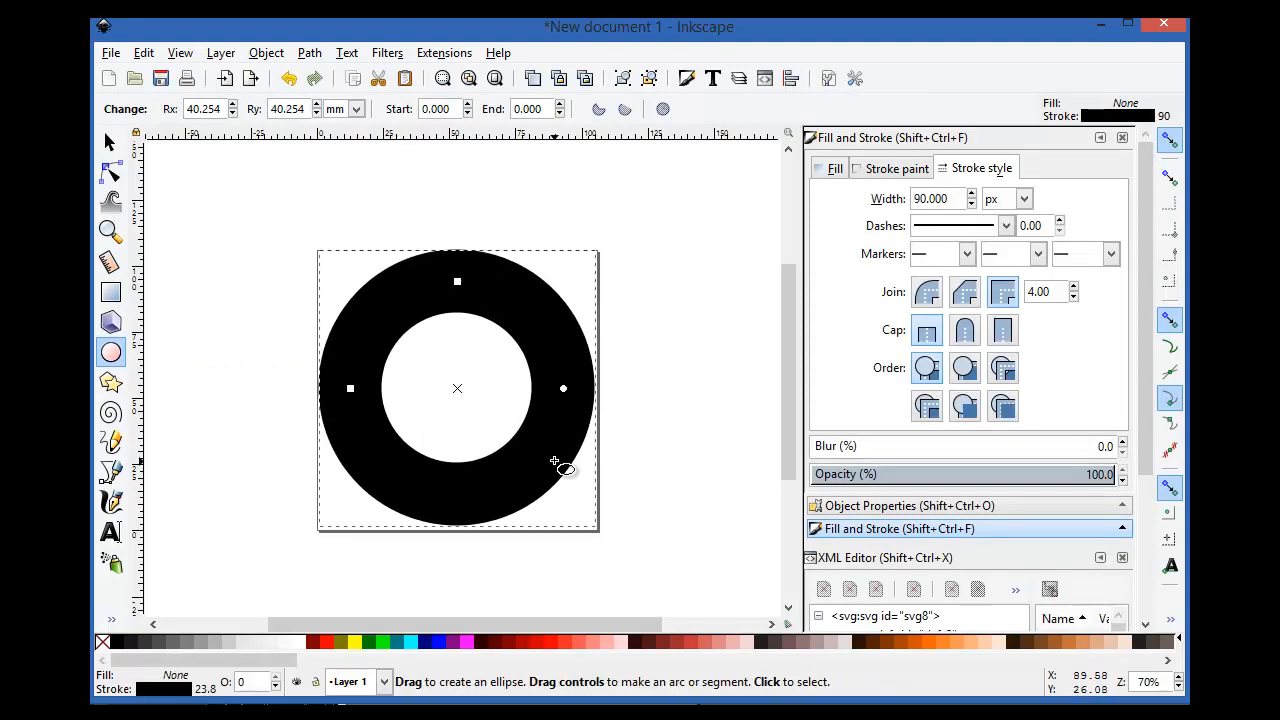
Step: Move the circle to about X 0.189 mm, Y 0.189 mm on the page and paste a copy of it in place
left_click(110, 142)
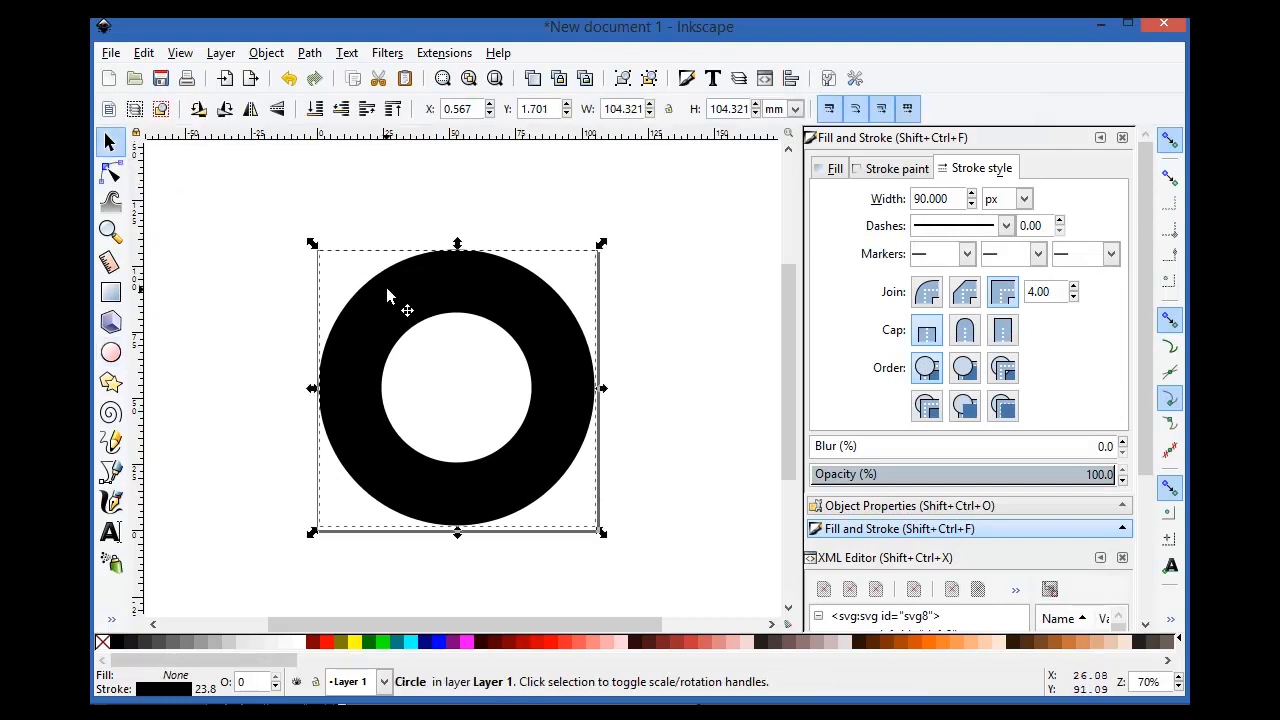
left_click_drag(387, 290, 389, 291)
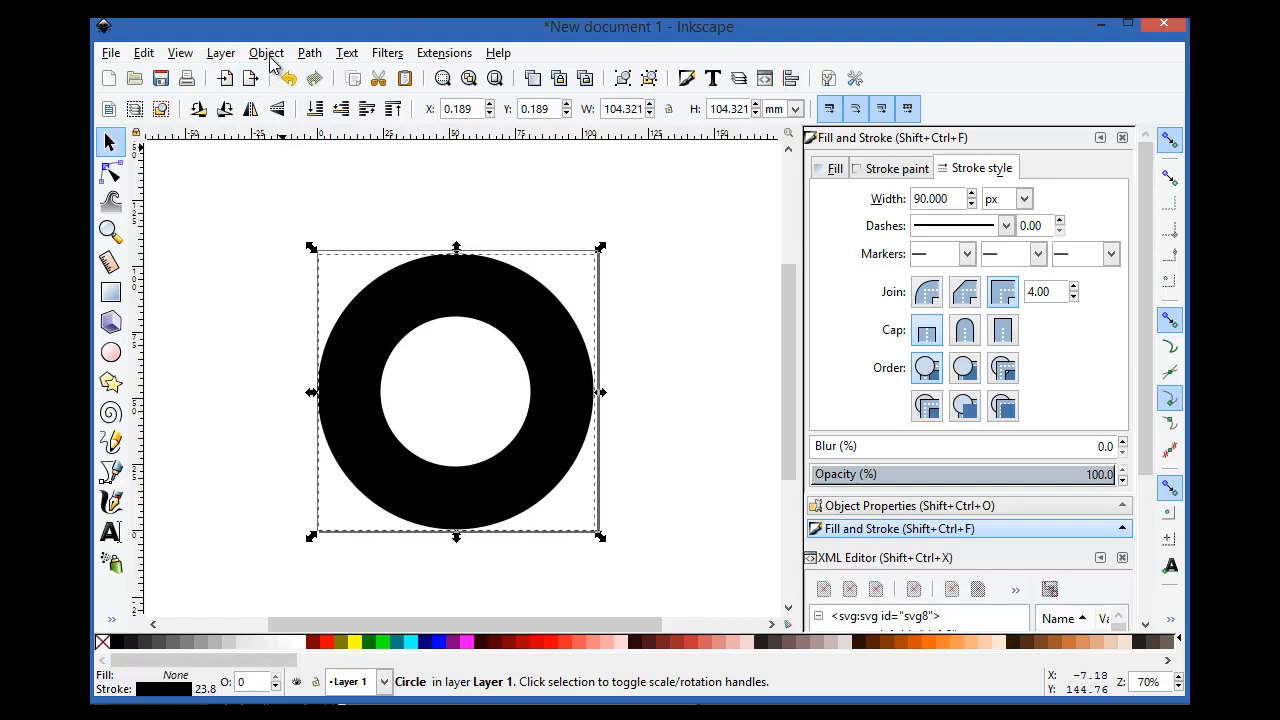
left_click(147, 55)
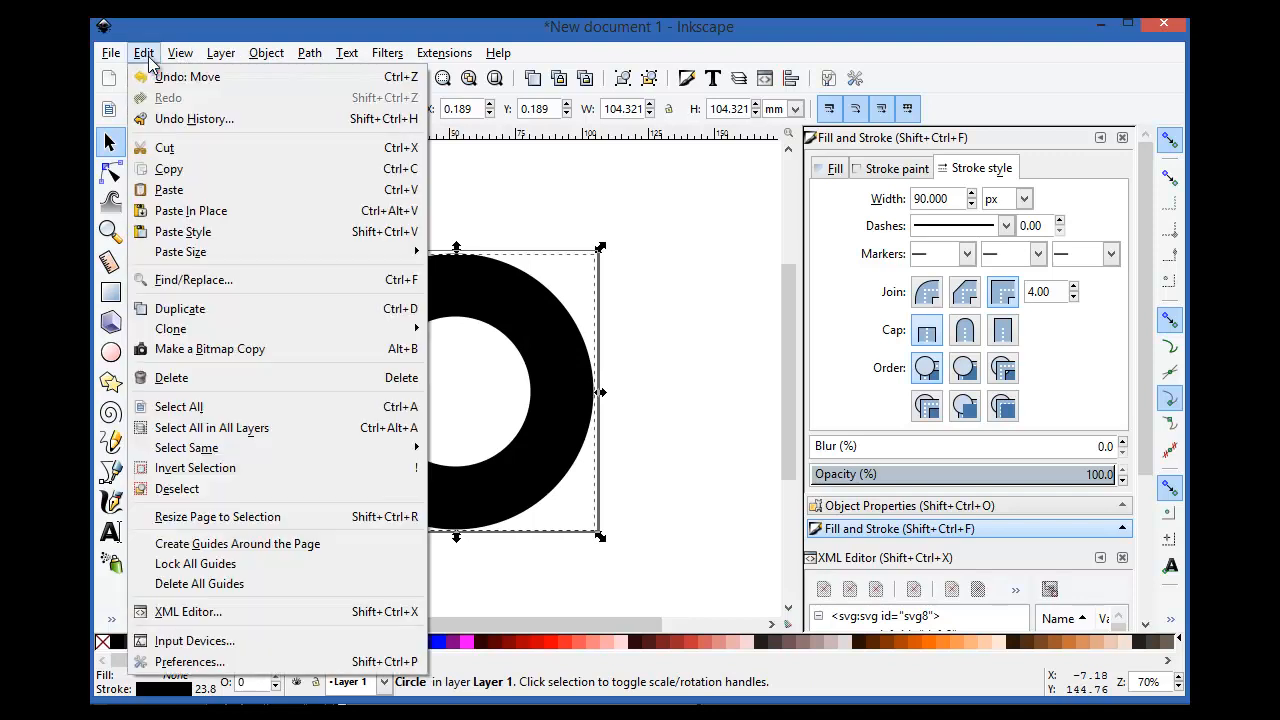
left_click(176, 176)
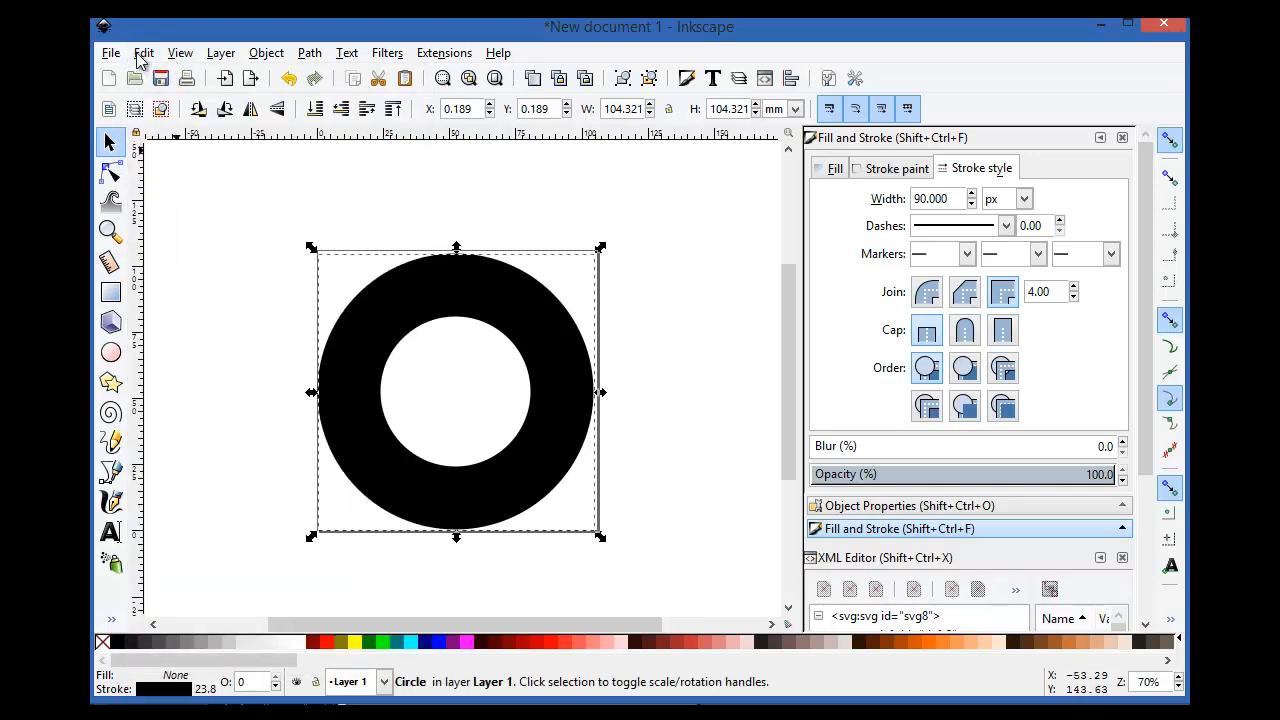
left_click(142, 54)
left_click(190, 214)
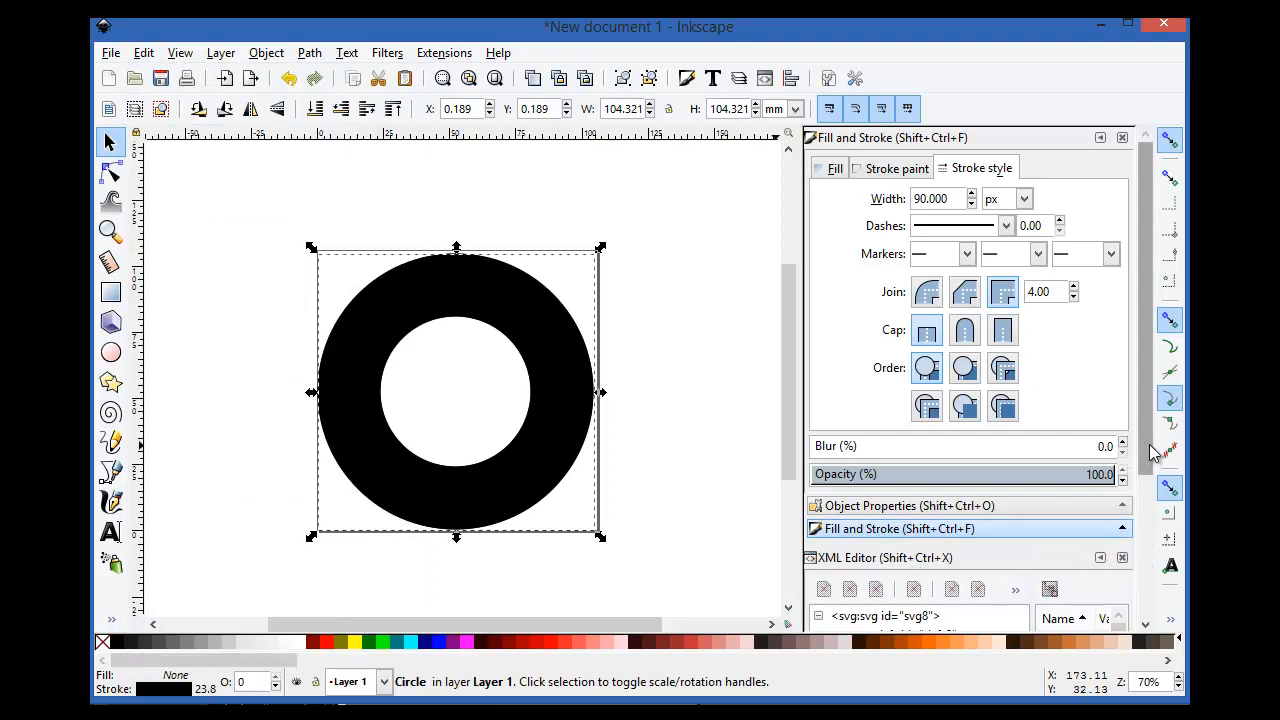
Step: Check the original and copied circles in the XML tree and convert the selected circle's stroke to a path
left_click_drag(1148, 446, 1134, 590)
left_click(945, 499)
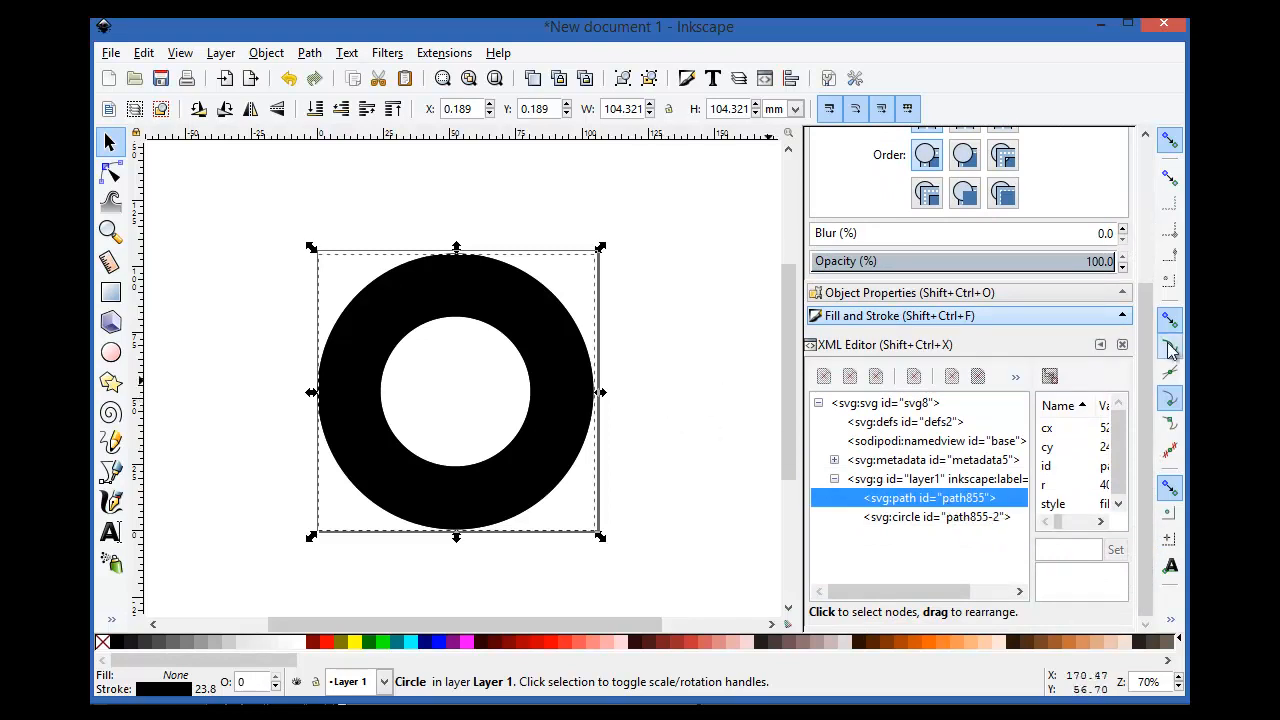
left_click_drag(1143, 346, 1147, 202)
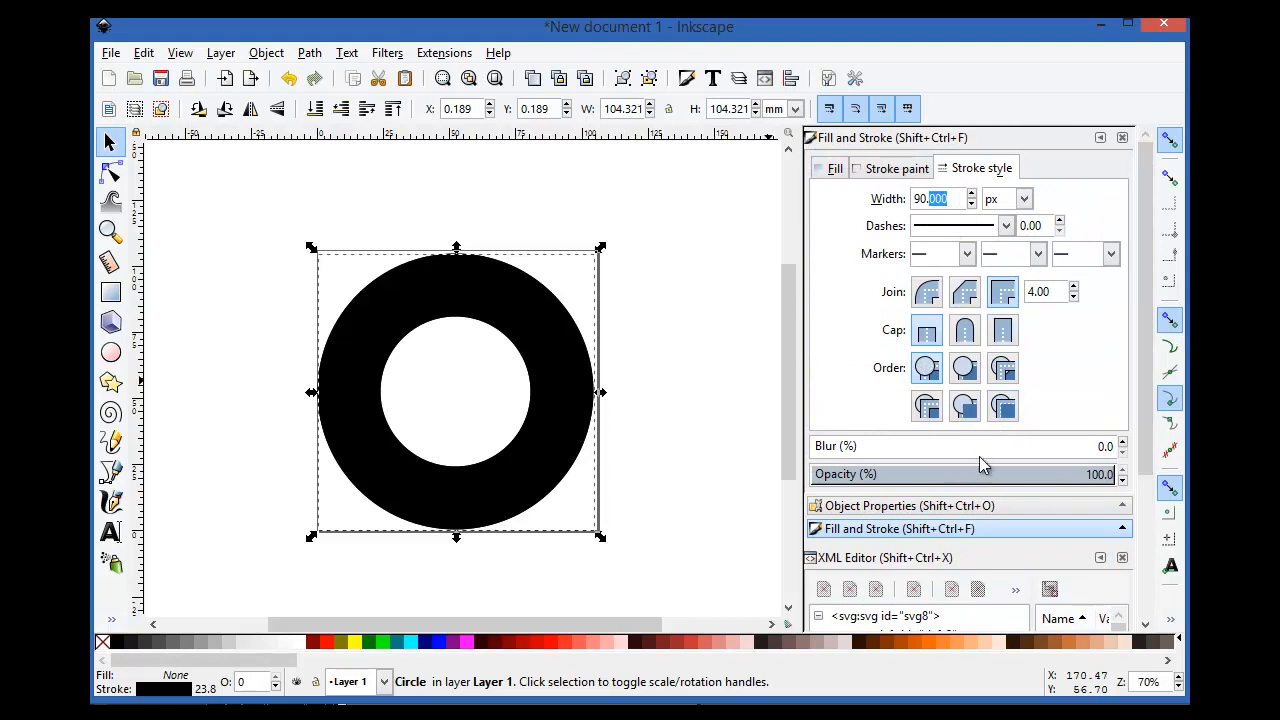
left_click(310, 53)
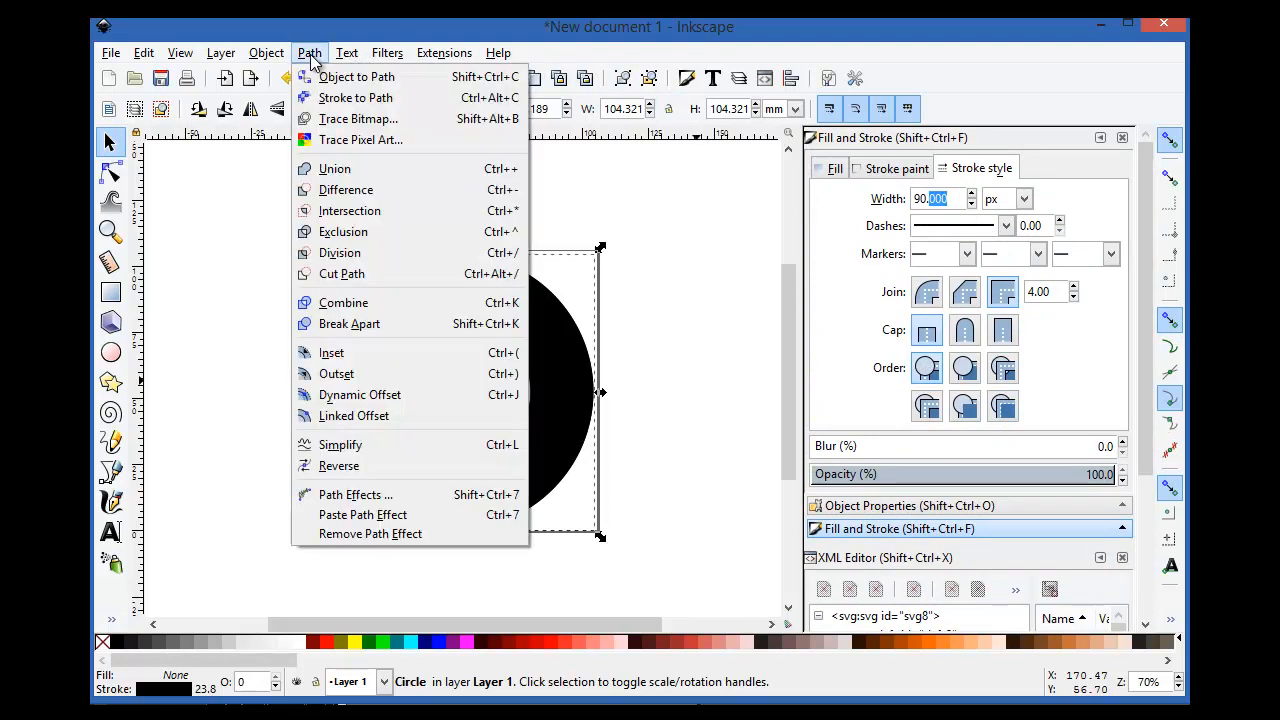
left_click(343, 100)
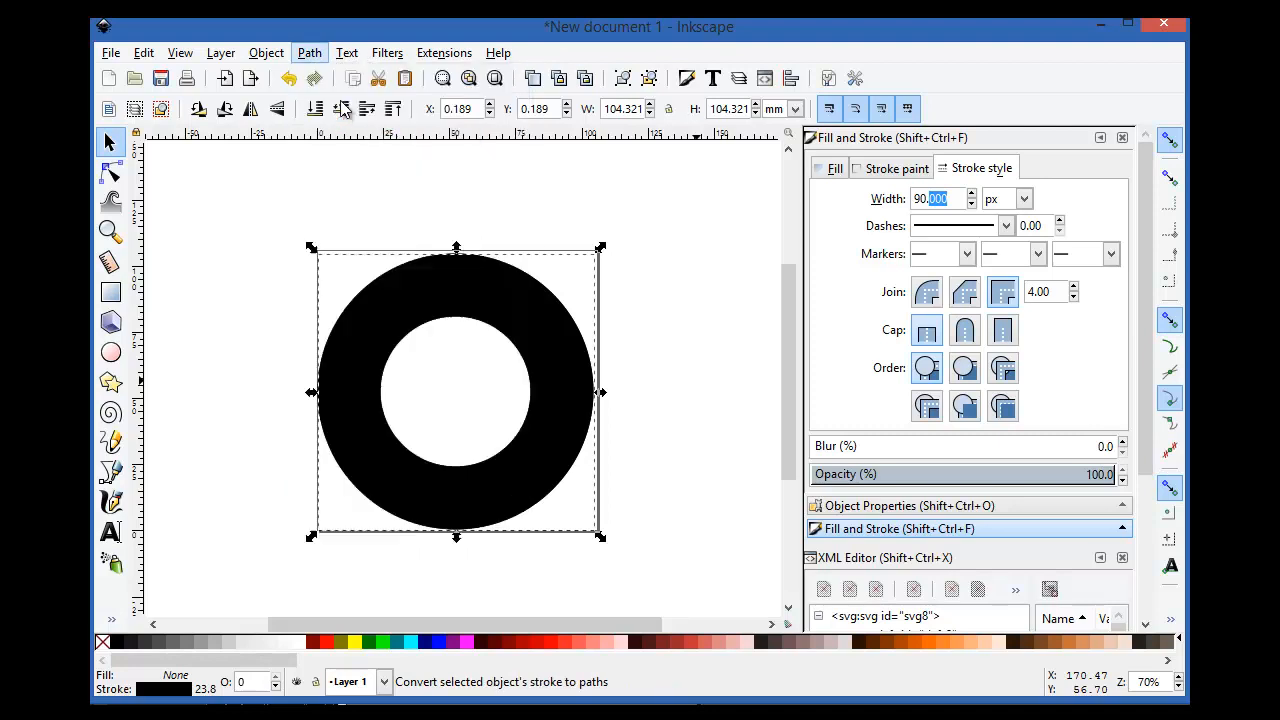
Step: Set the ID of the converted ring path to outer in its object properties
right_click(546, 355)
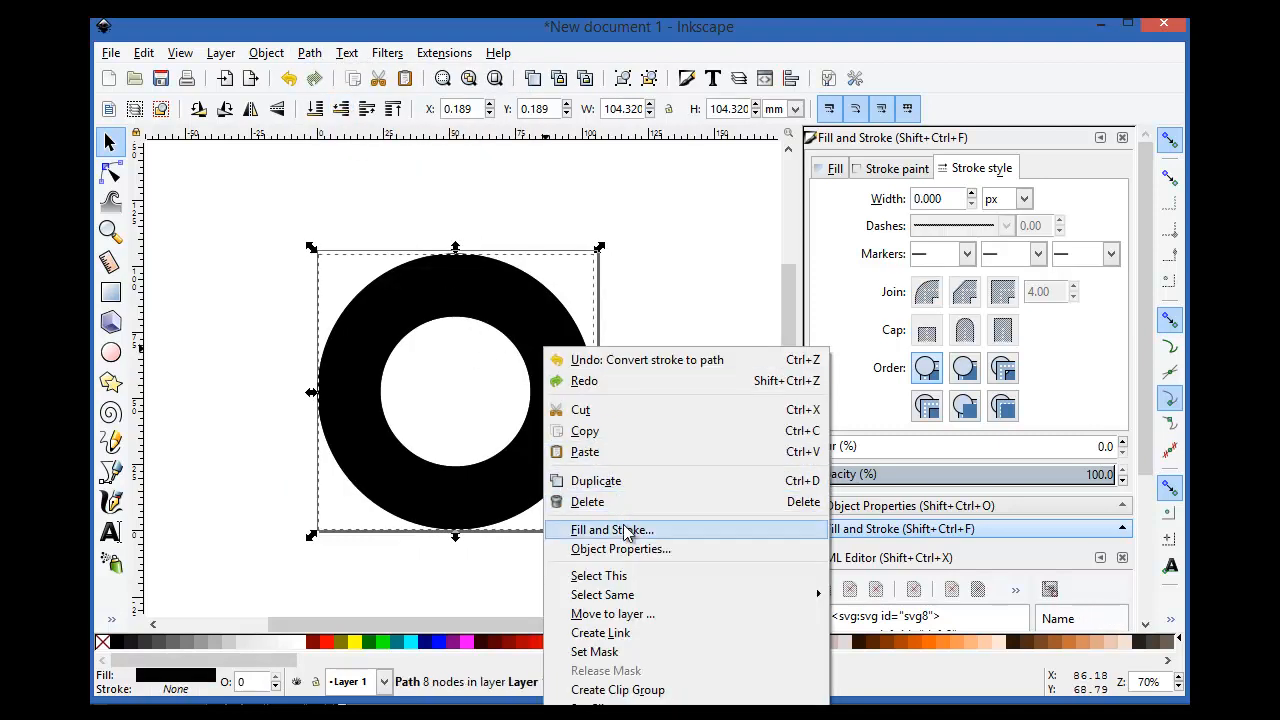
left_click(640, 549)
left_click_drag(935, 170, 864, 170)
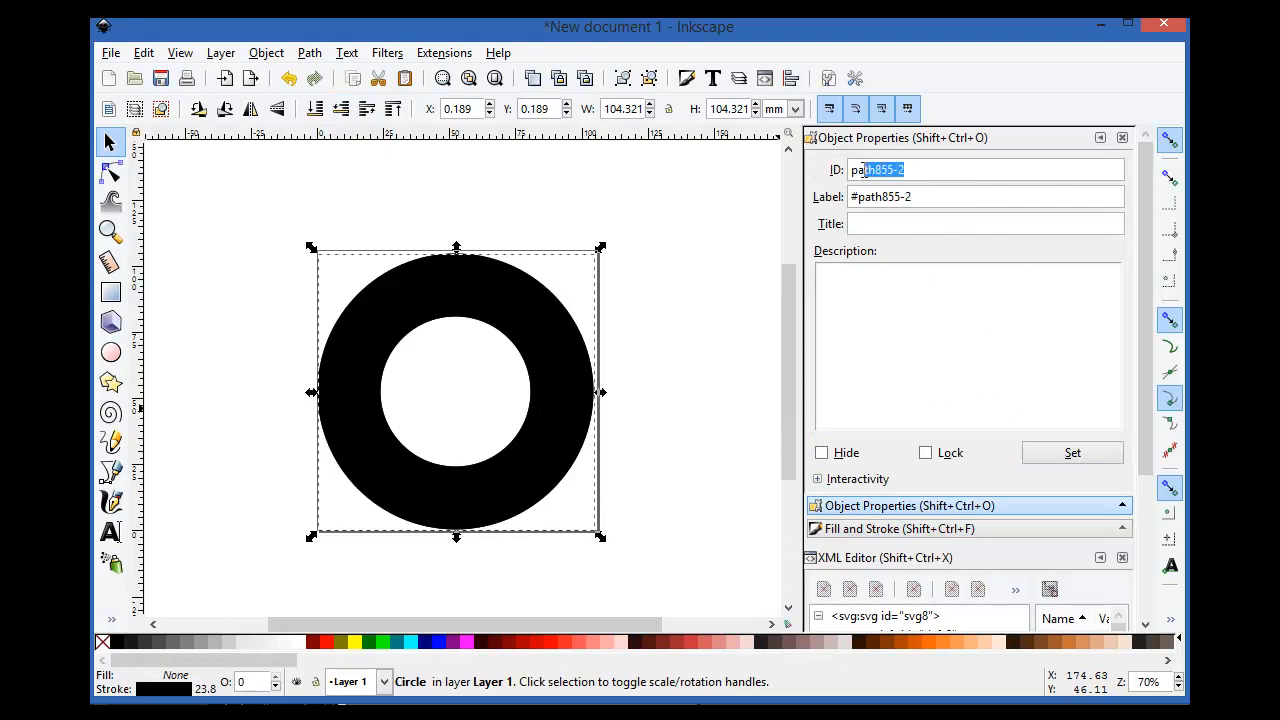
type("ou")
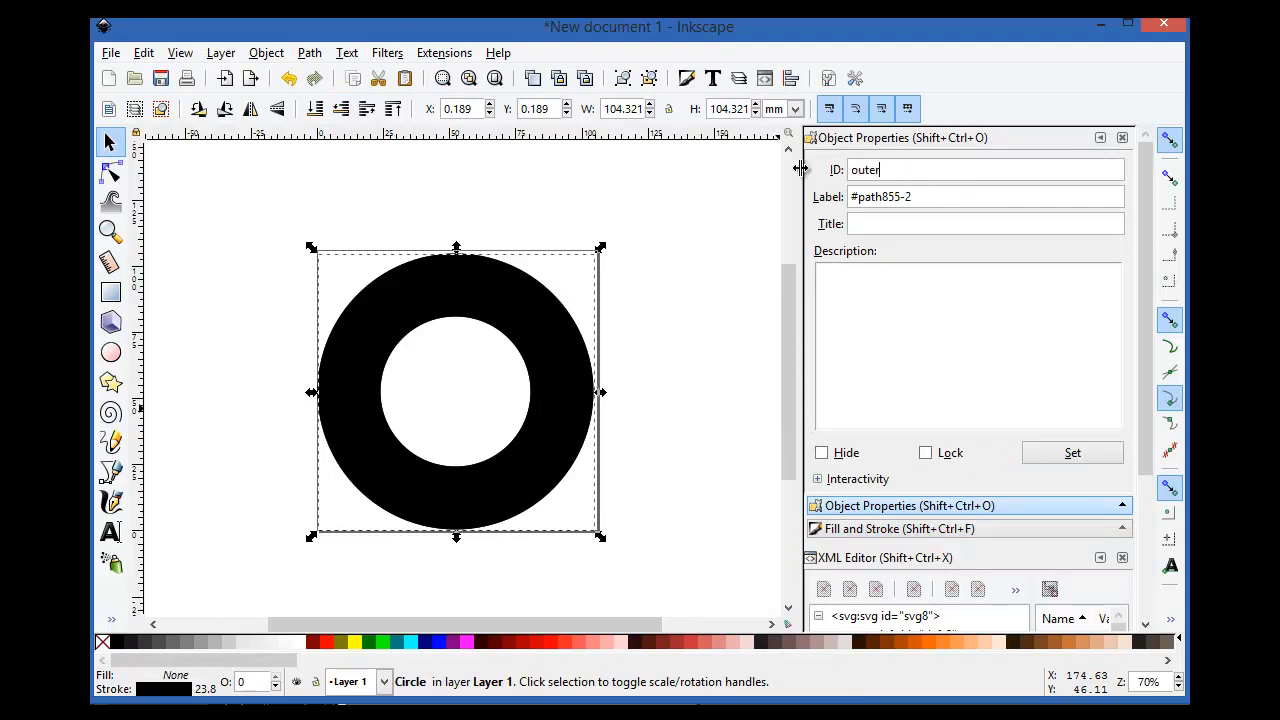
type("ter")
left_click(1092, 455)
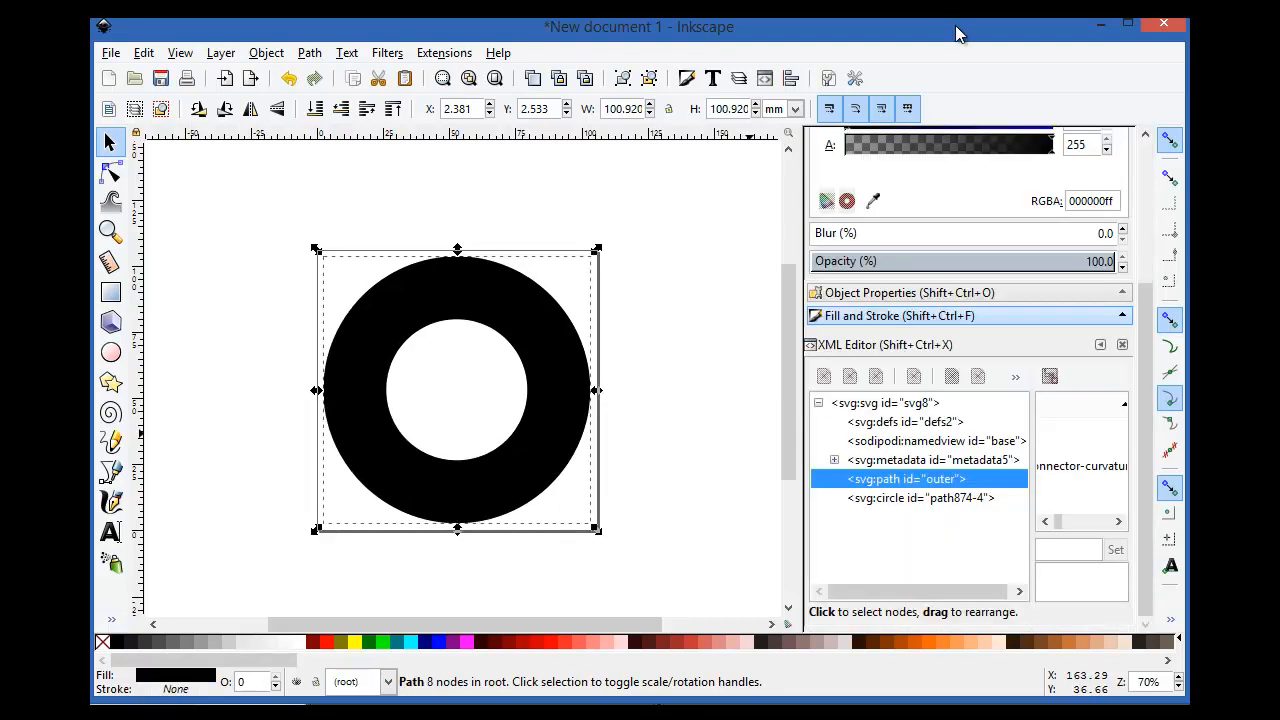
Step: Give the outer path a flat 4f4100ff stroke and a flat dark green 003500ff fill
left_click_drag(1147, 435, 1154, 263)
left_click(893, 168)
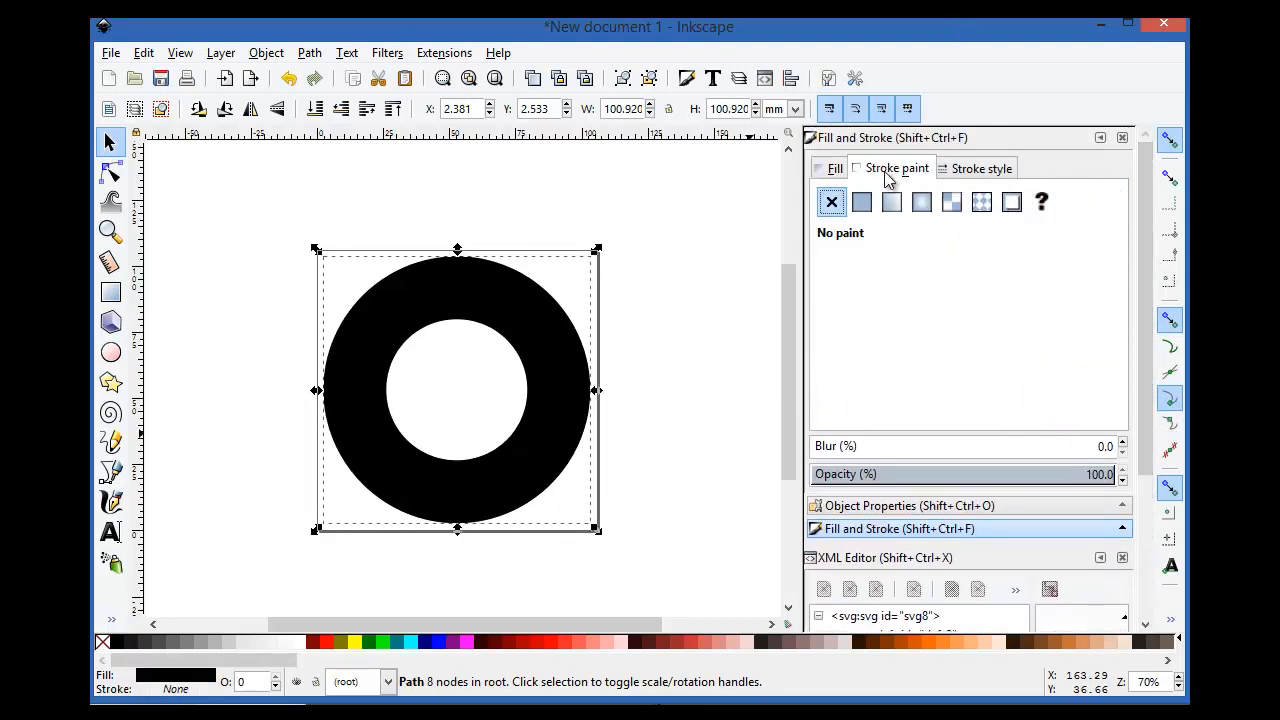
left_click(861, 202)
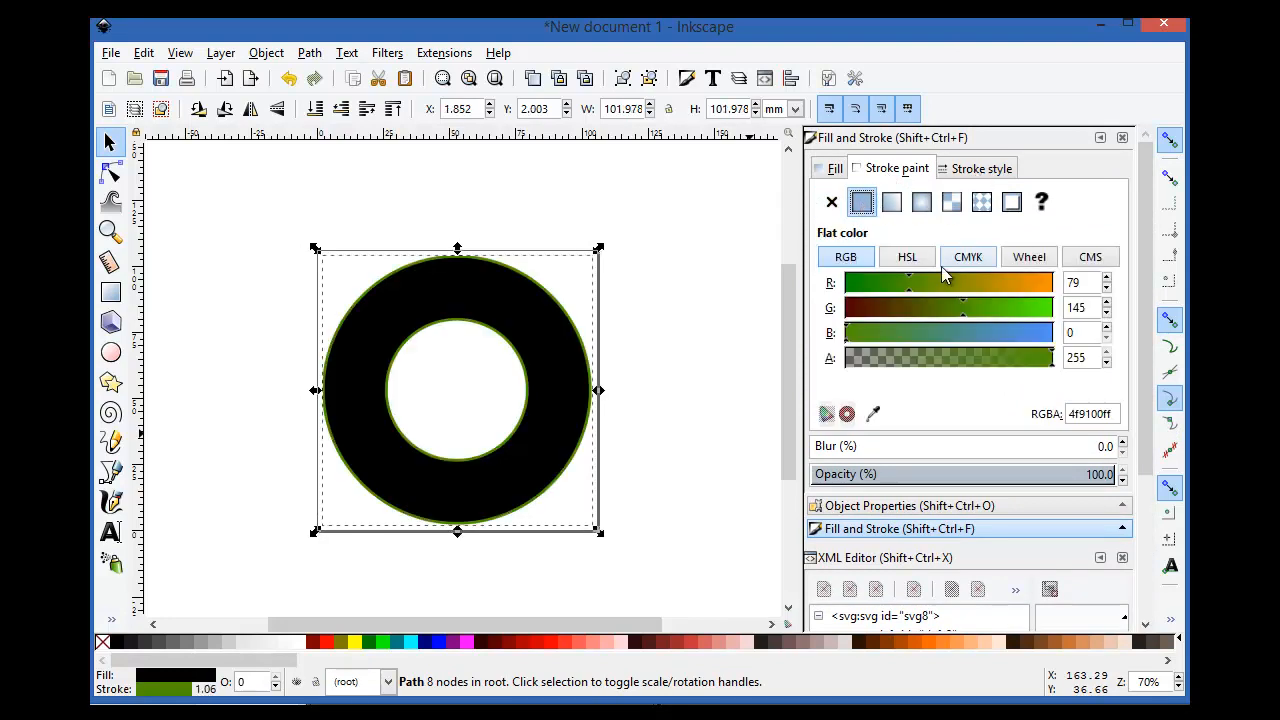
left_click(899, 307)
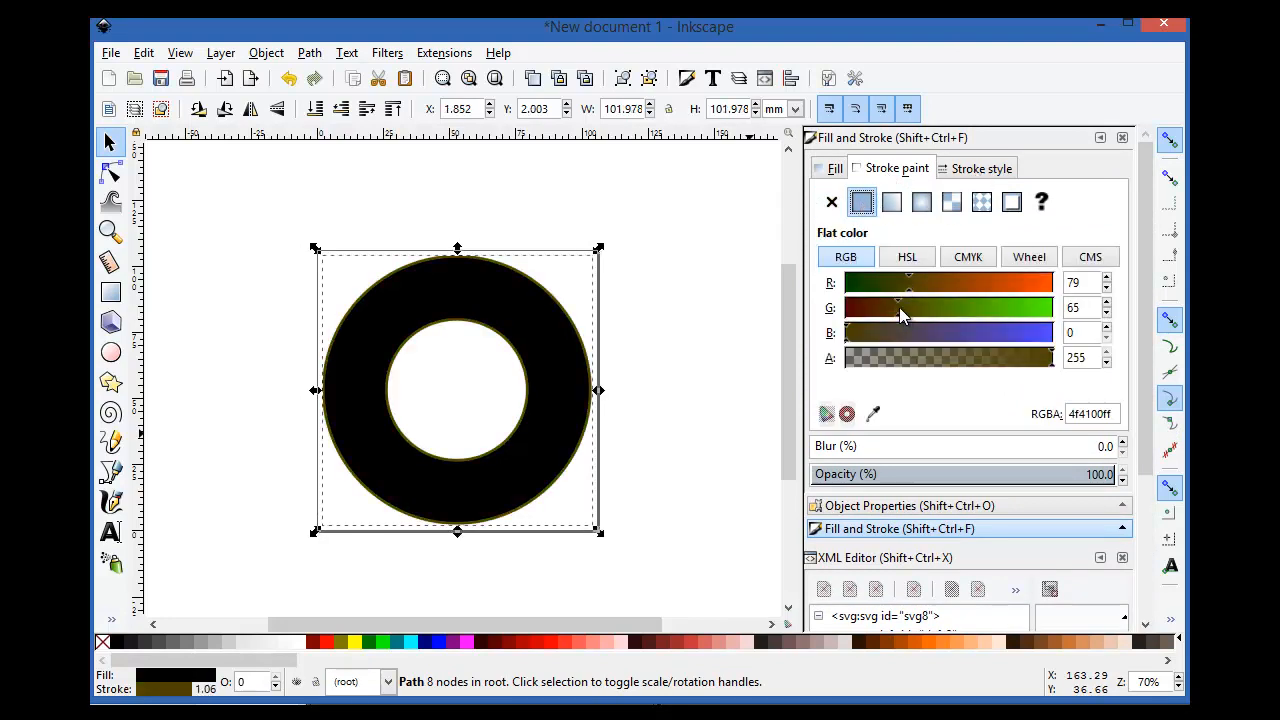
left_click(972, 169)
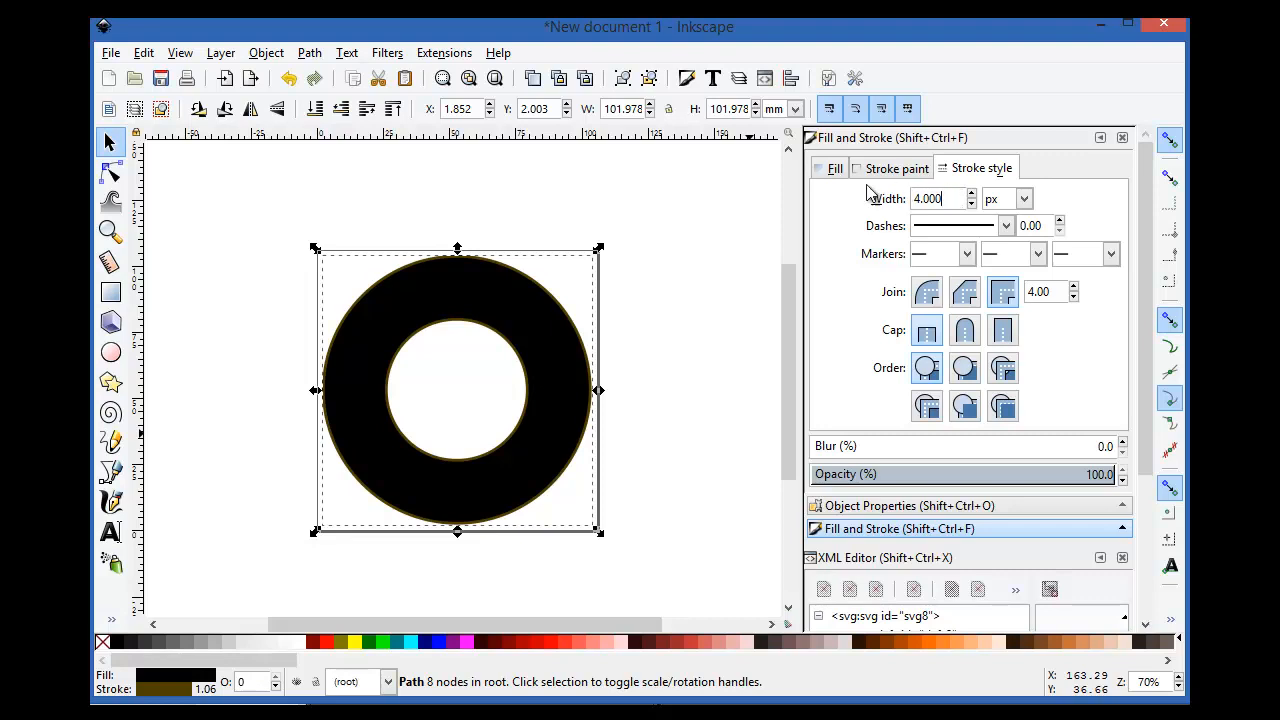
left_click(836, 169)
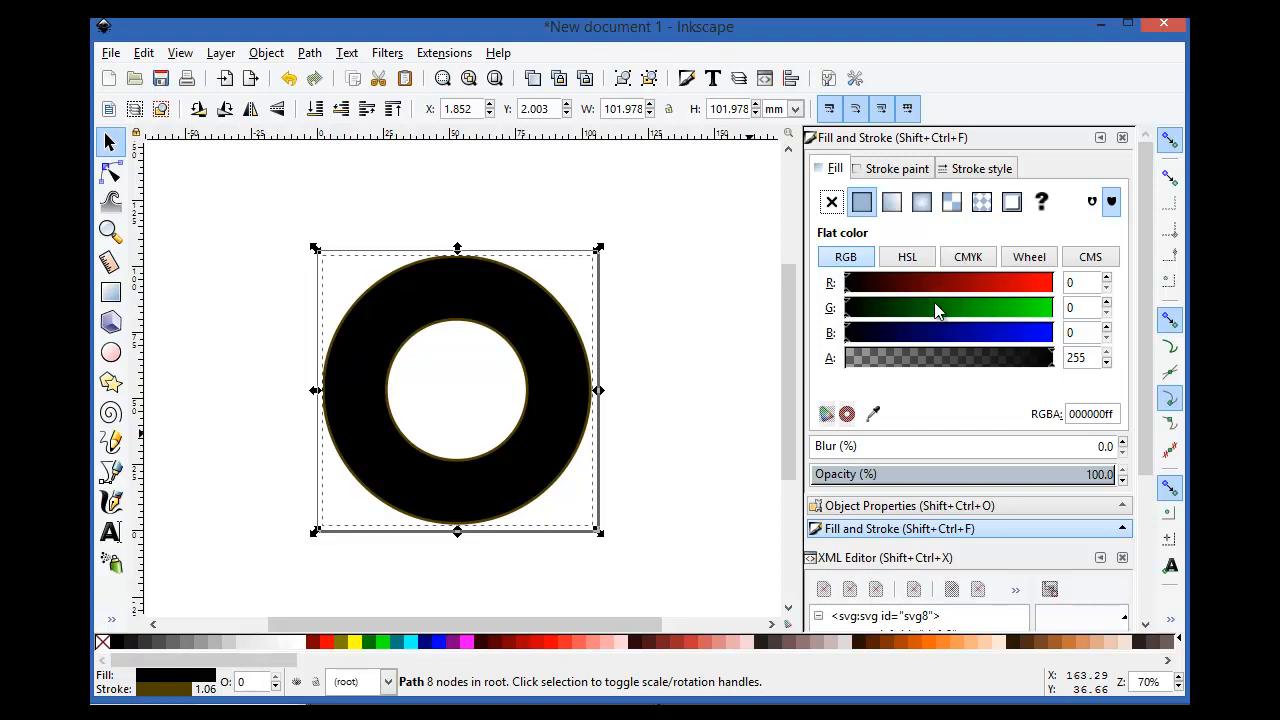
left_click(889, 308)
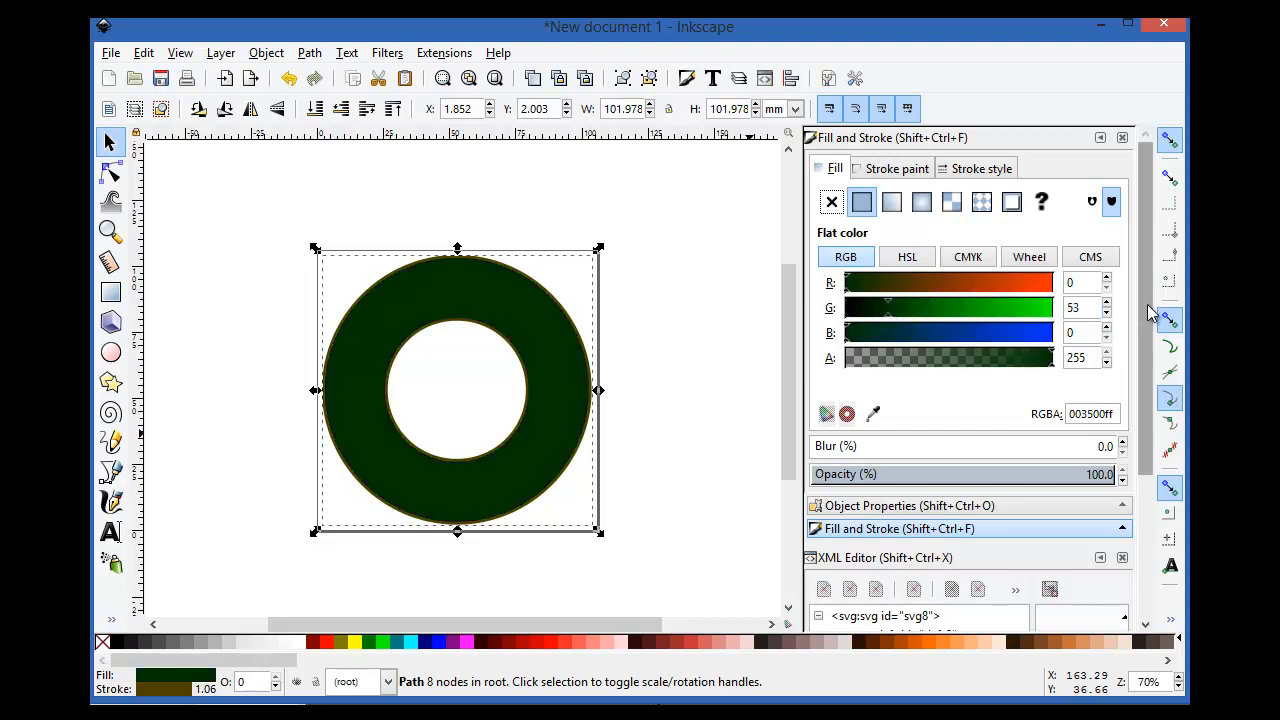
Step: Select the unpainted circle path874-4 in the XML tree and examine its object properties
left_click_drag(1148, 310, 1154, 517)
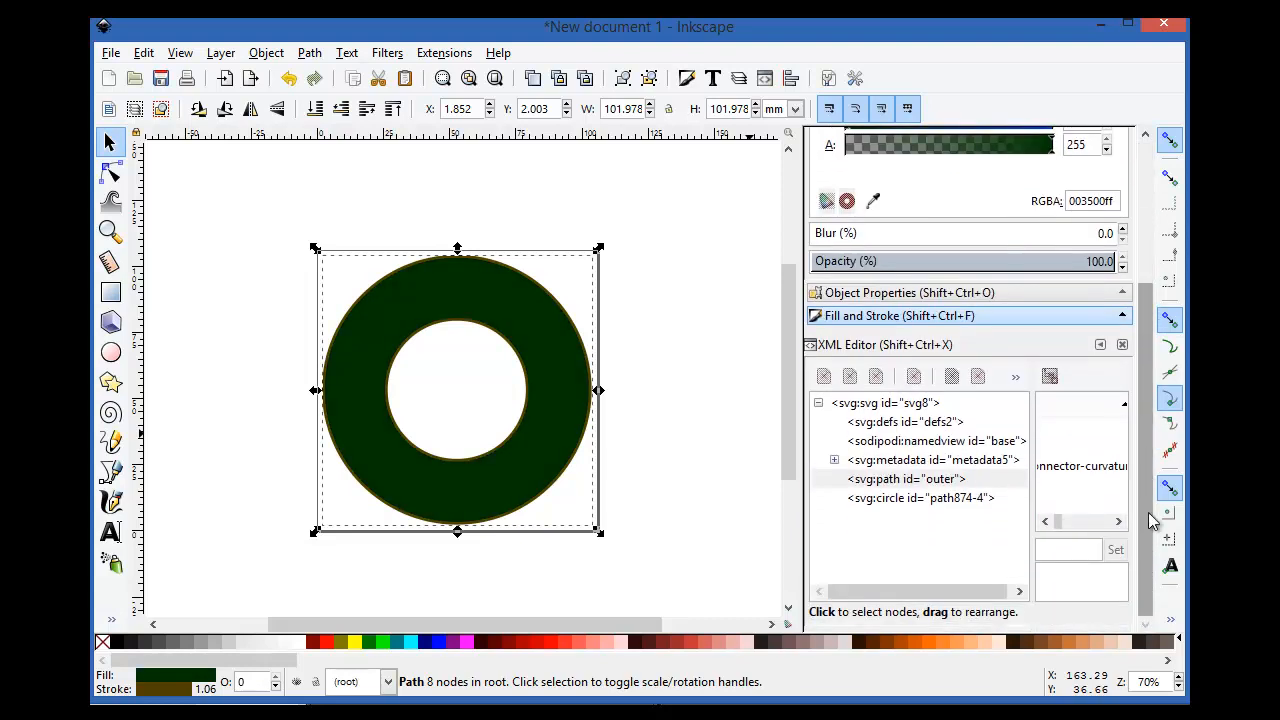
left_click(930, 498)
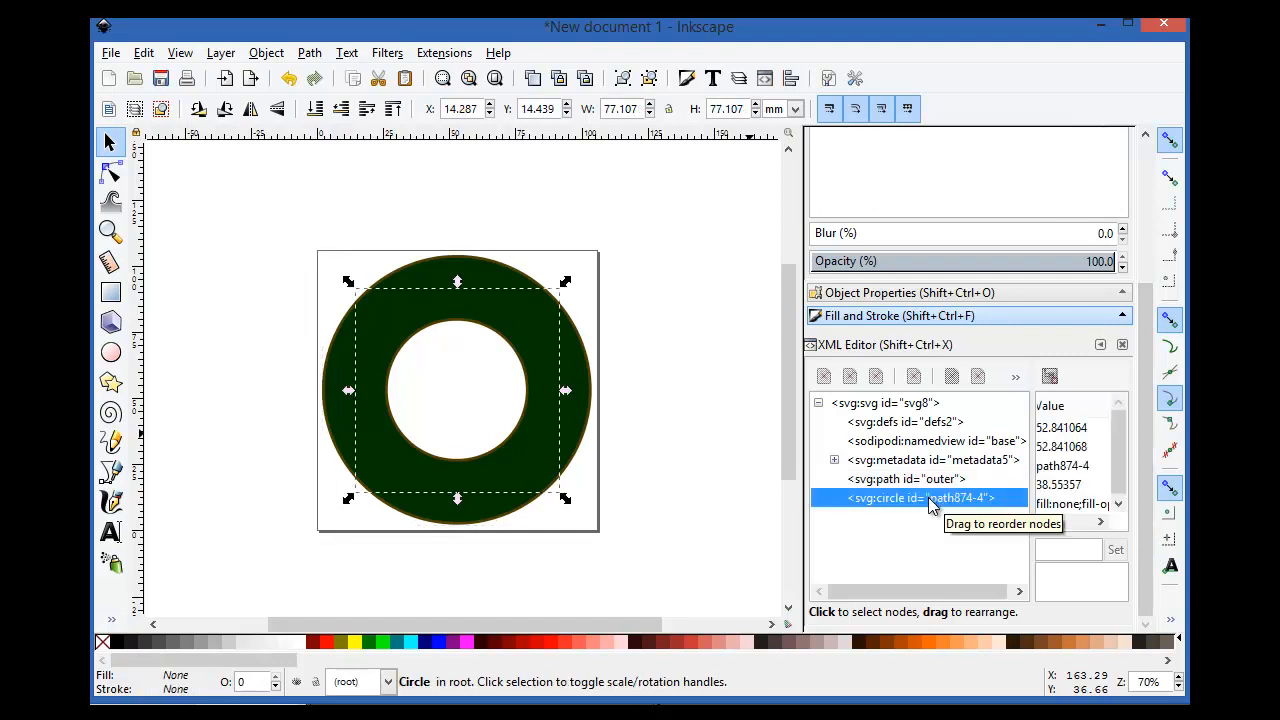
left_click(897, 300)
left_click_drag(1153, 288, 1022, 155)
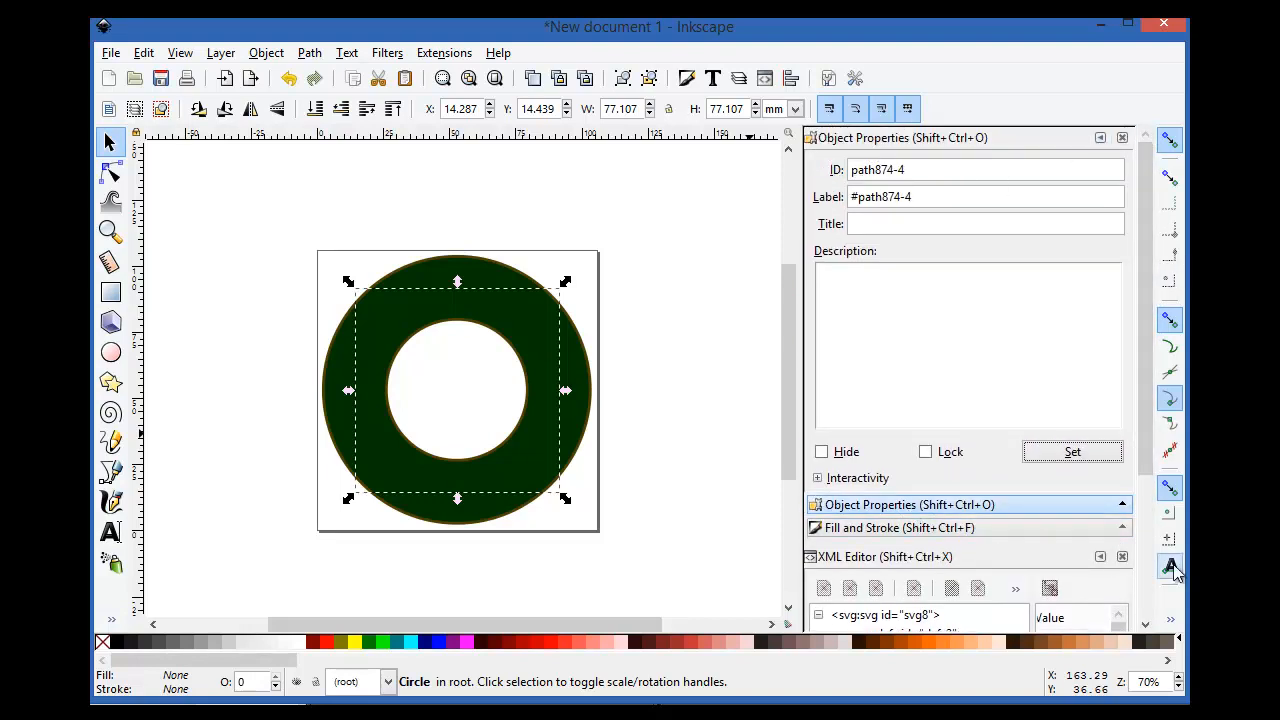
scroll(1120, 530, "down", 4)
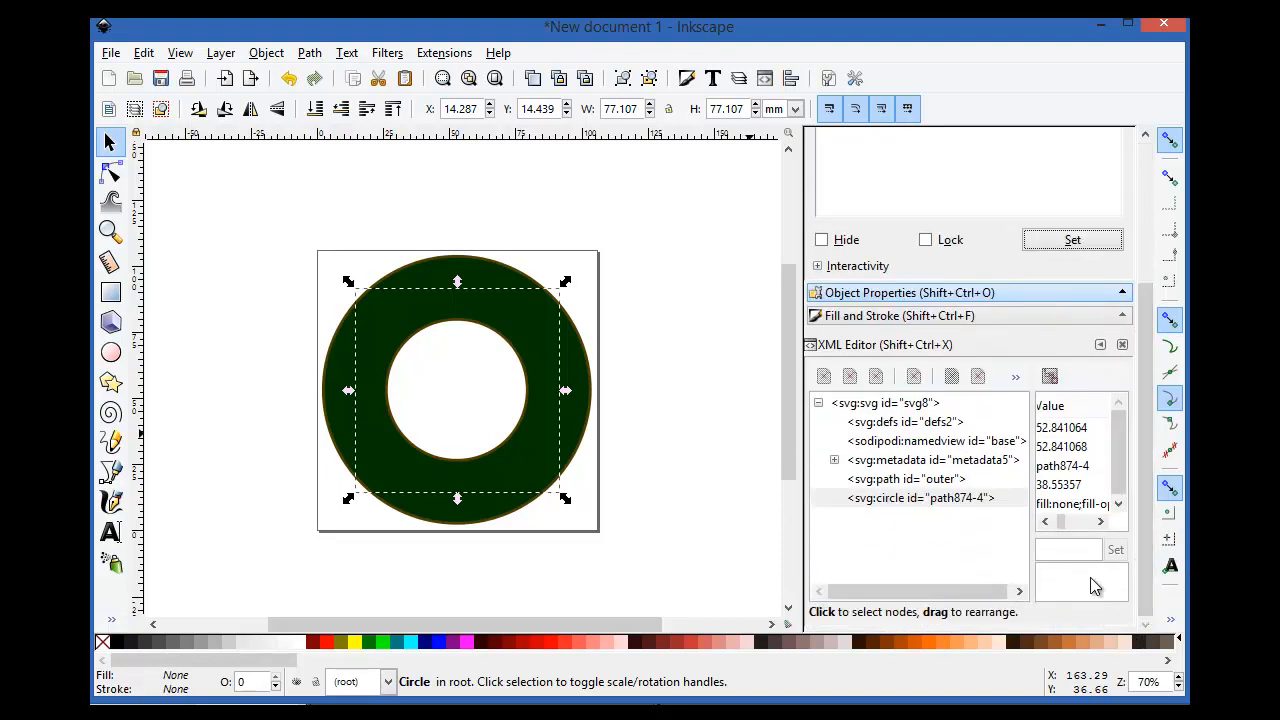
Step: Apply a flat brown stroke colour to circle path874-4 and check its stroke width
left_click(950, 503)
left_click(900, 316)
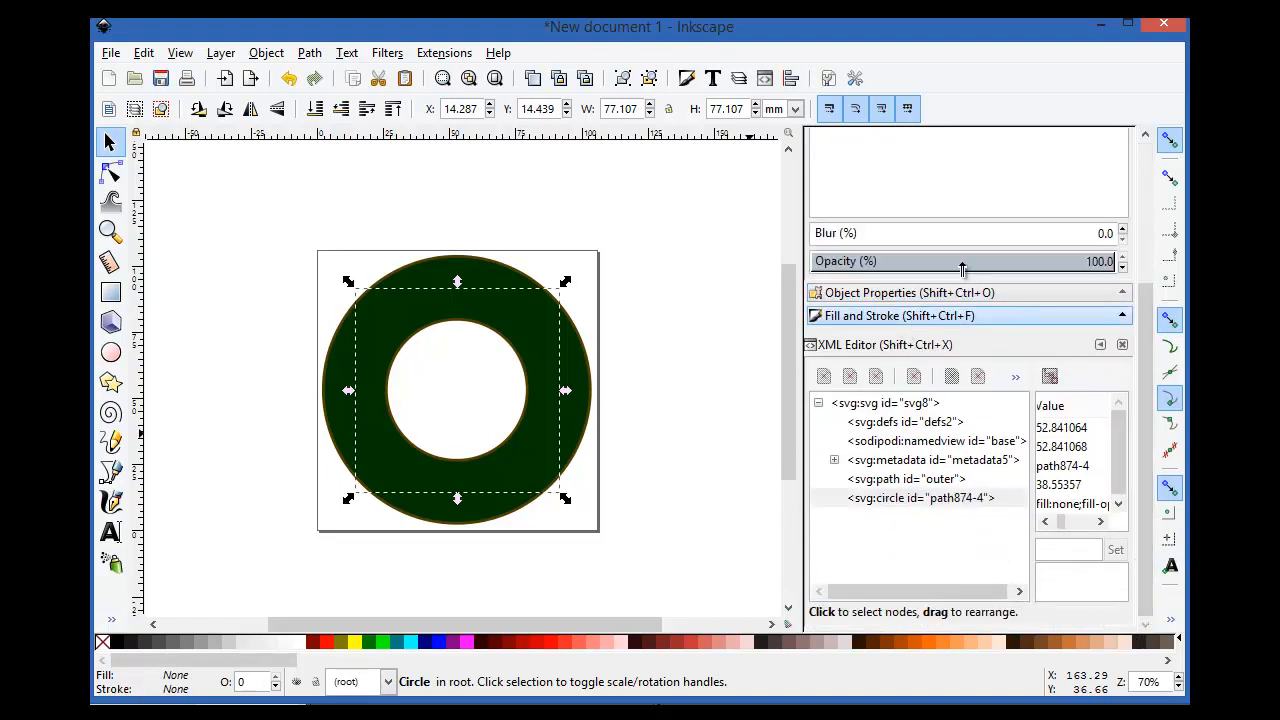
left_click_drag(1152, 352, 1135, 172)
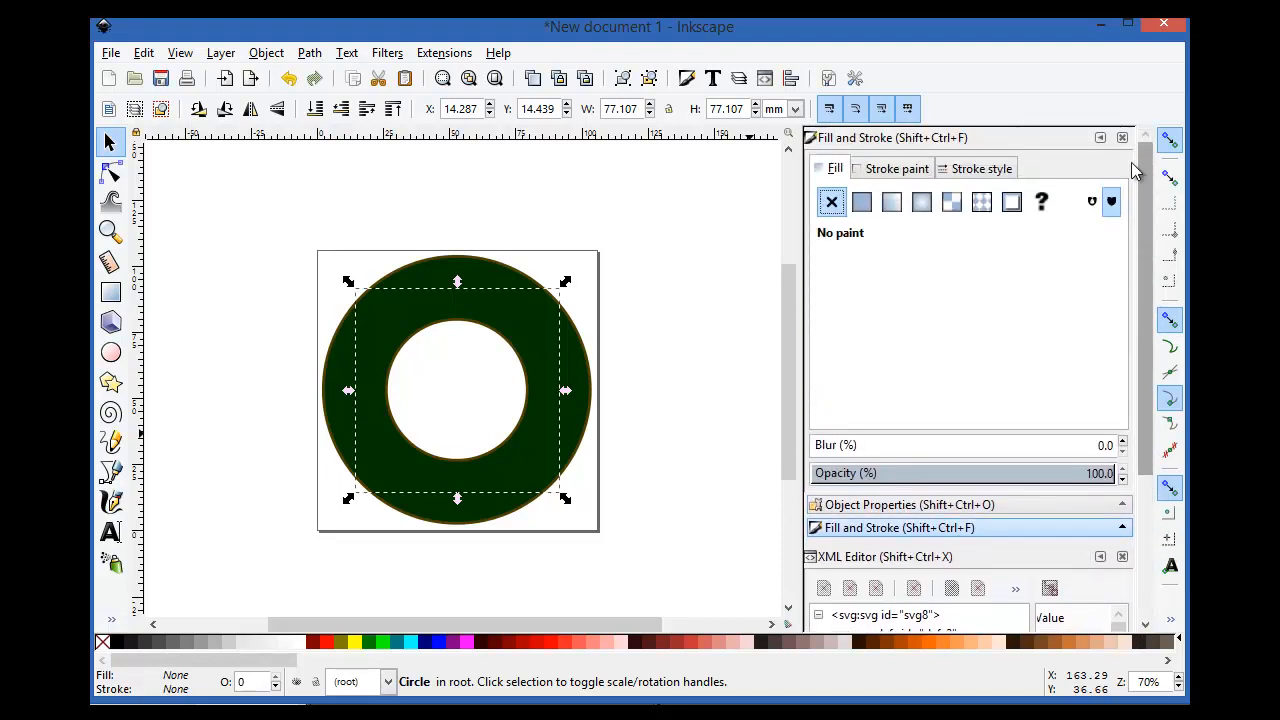
left_click(896, 168)
left_click(862, 202)
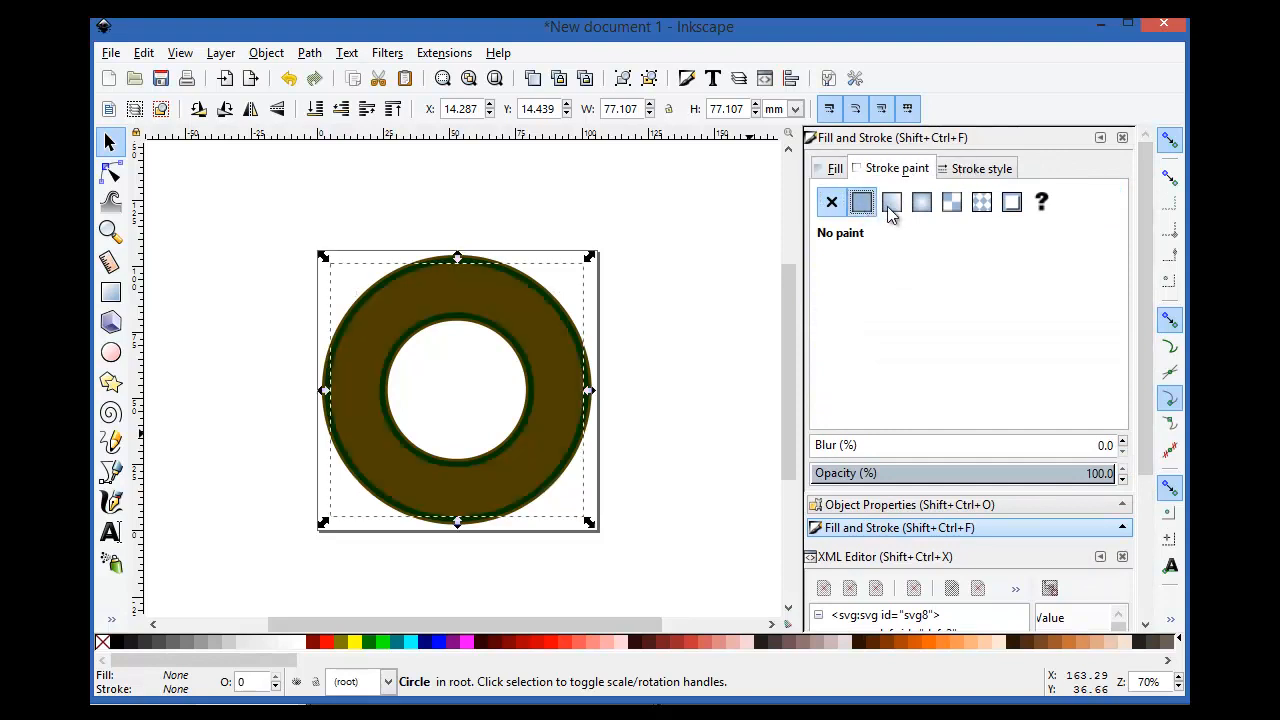
left_click(955, 170)
left_click(958, 199)
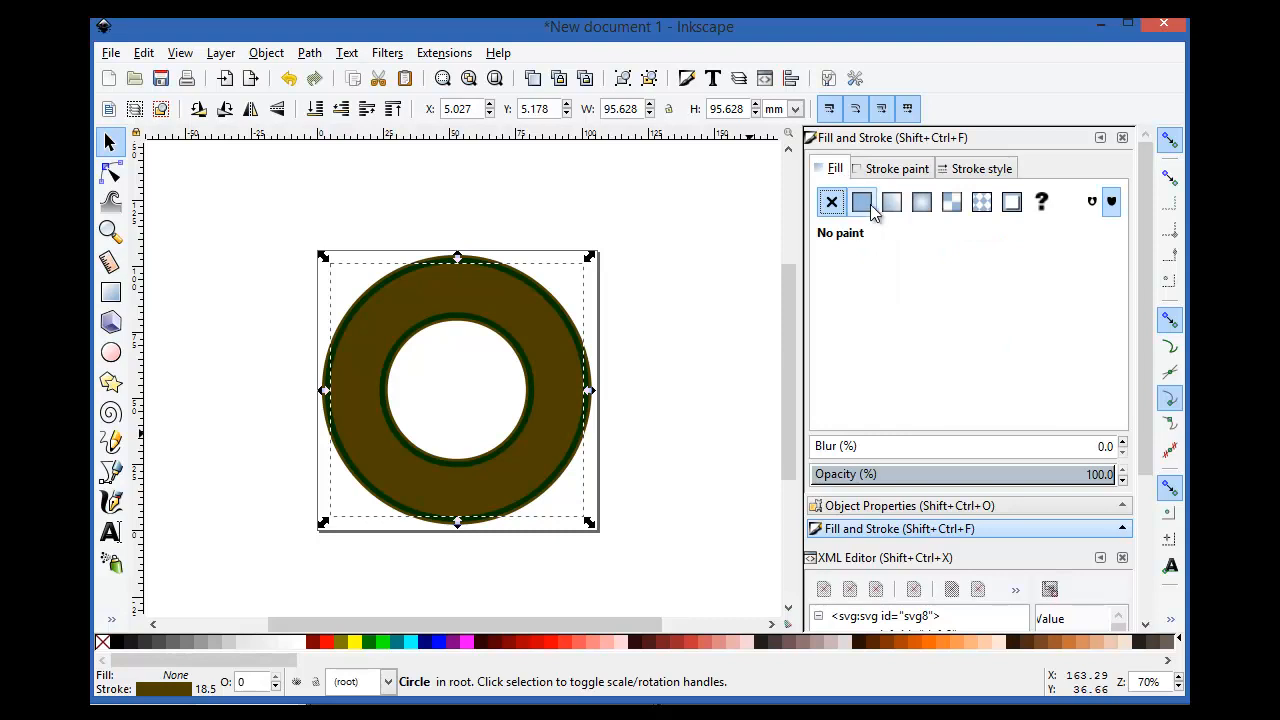
Step: Try a flat a33500ff fill on circle path874-4 and reset its fill to no paint
left_click(861, 202)
left_click(979, 283)
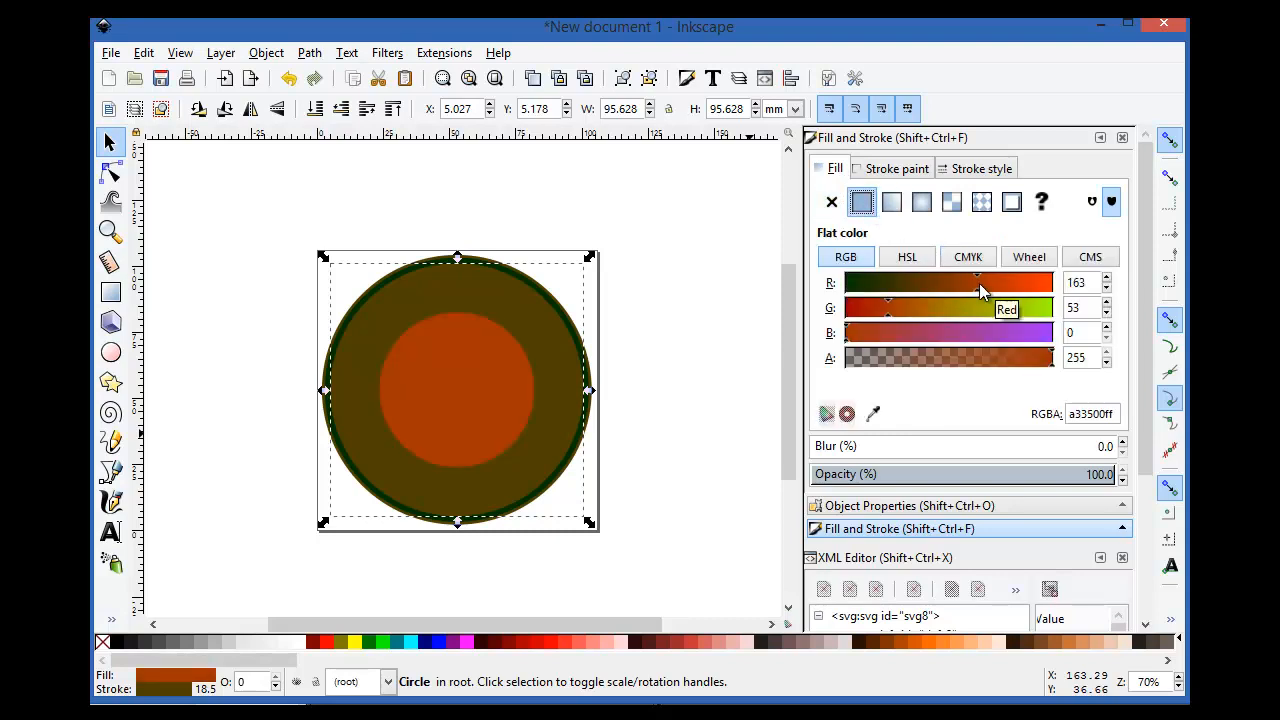
left_click(831, 204)
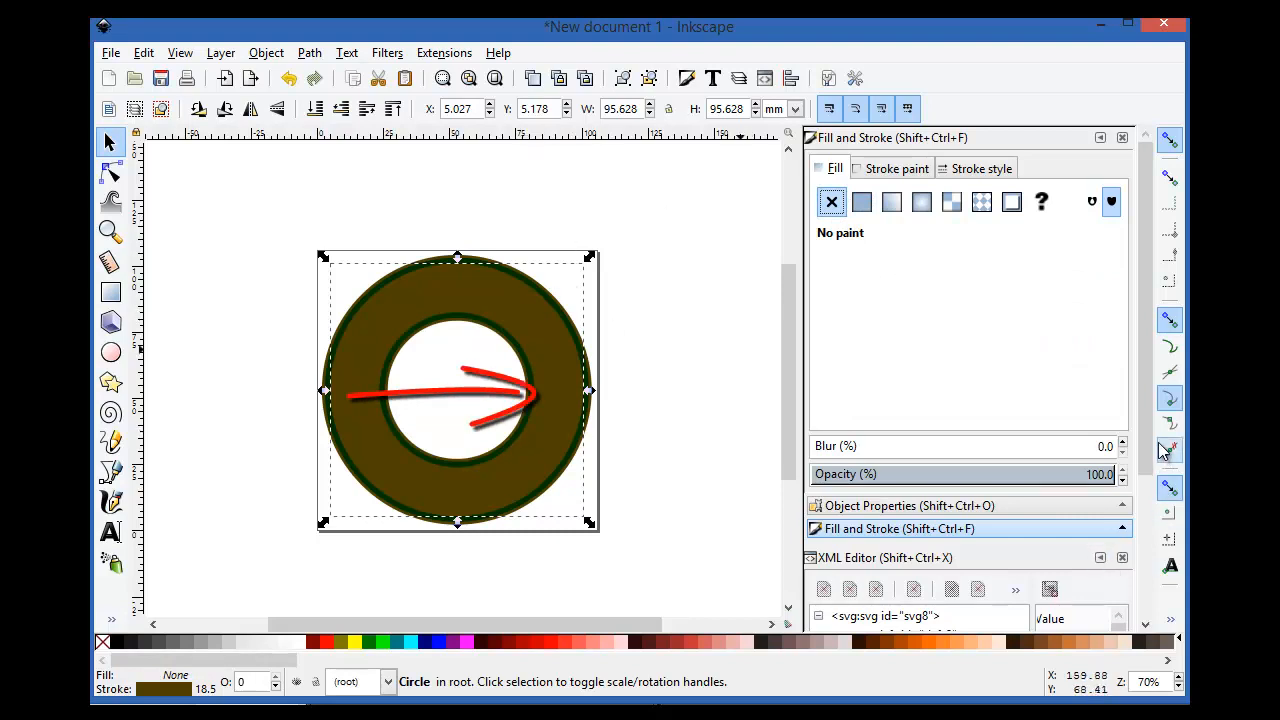
Step: Reselect circle path874-4 in the XML tree and rotate it 90° counter-clockwise
mouse_move(1152, 440)
left_mouse_down()
mouse_move(1138, 618)
mouse_move(1142, 420)
left_mouse_up()
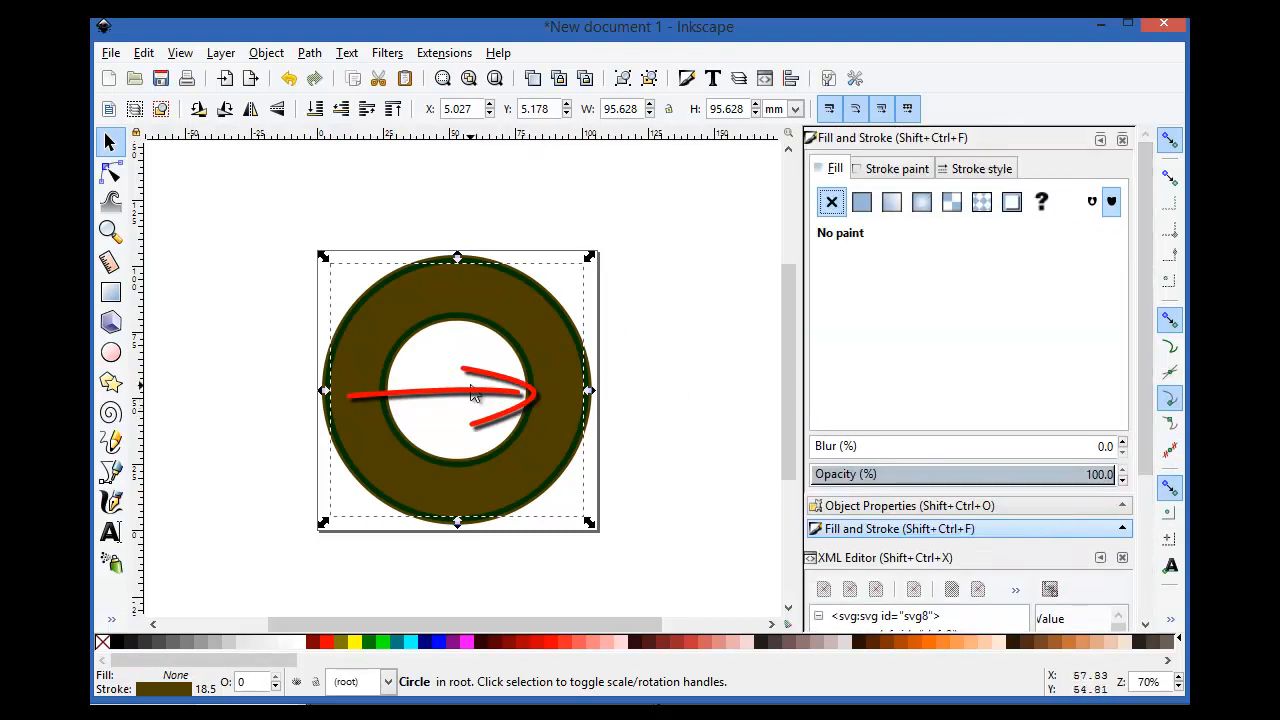
left_click(613, 398)
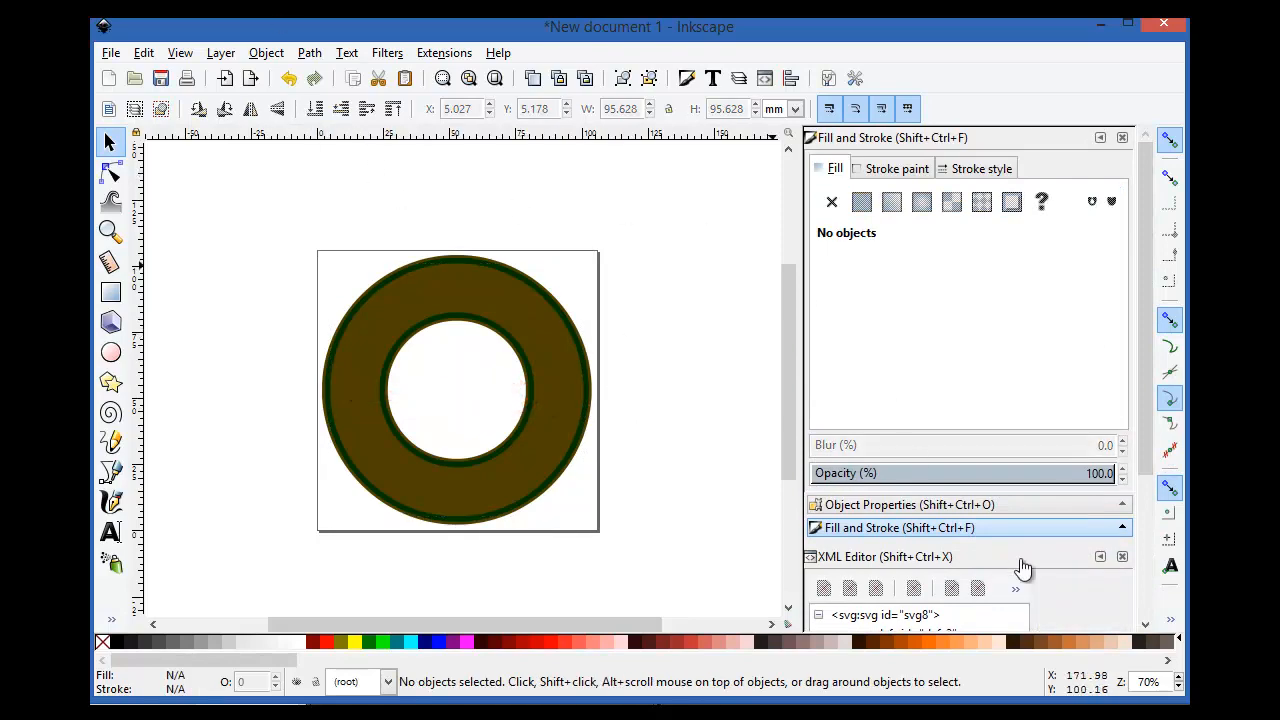
left_click_drag(1148, 436, 1125, 594)
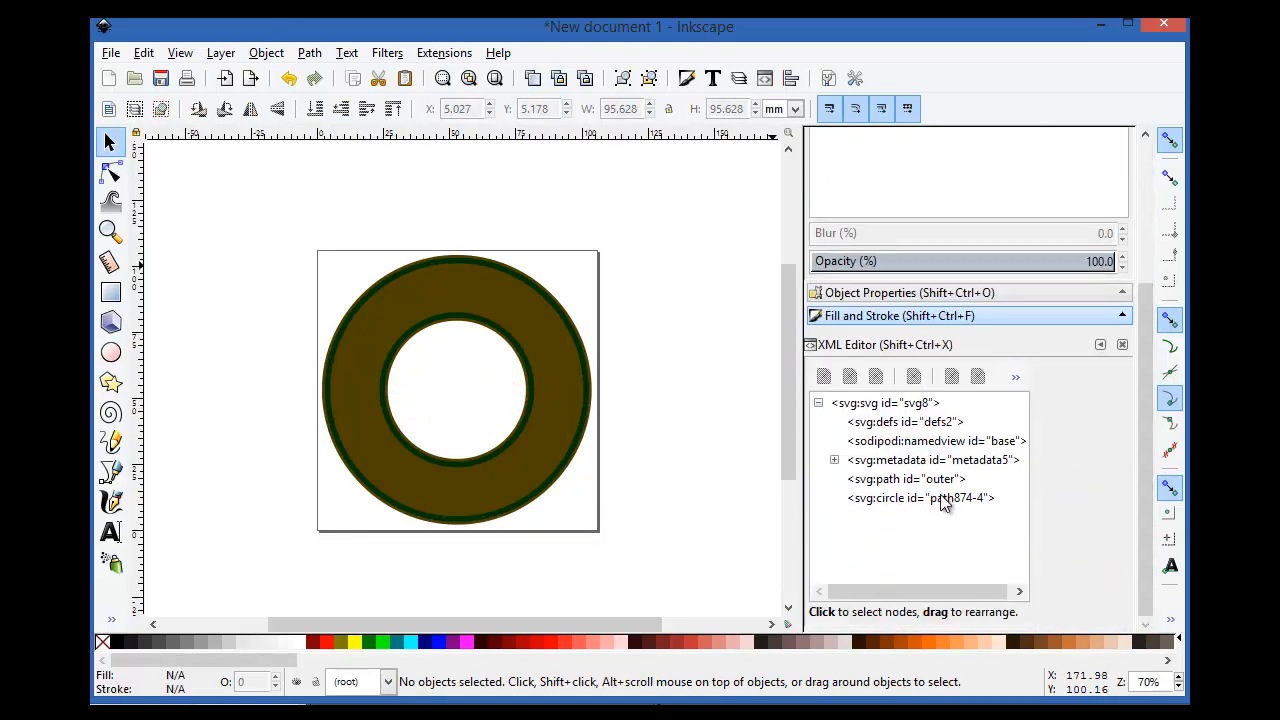
left_click(941, 499)
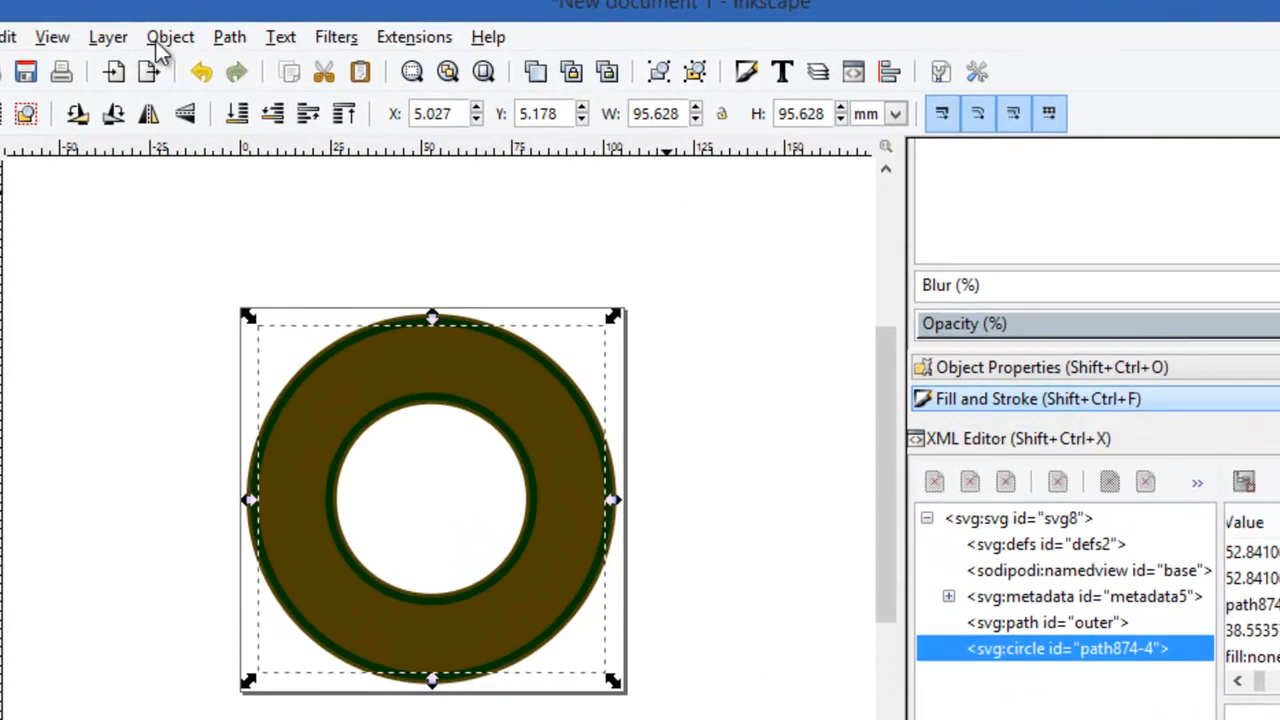
left_click(224, 46)
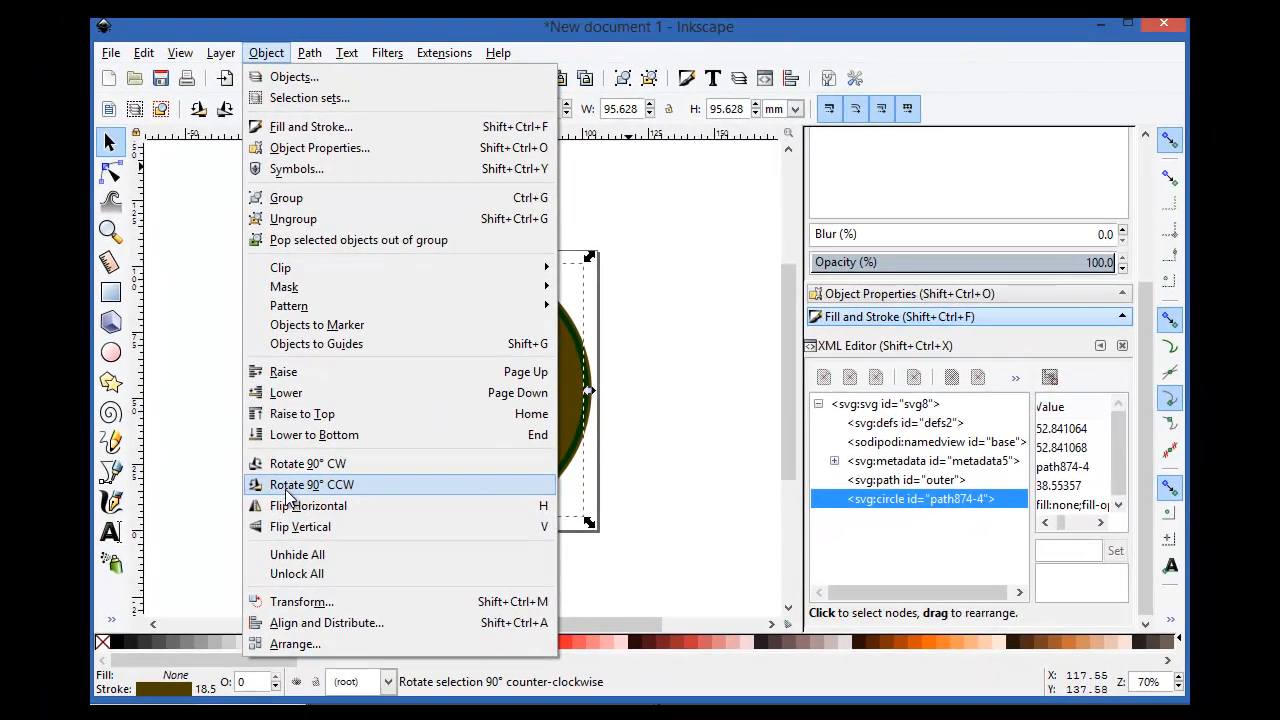
left_click(267, 518)
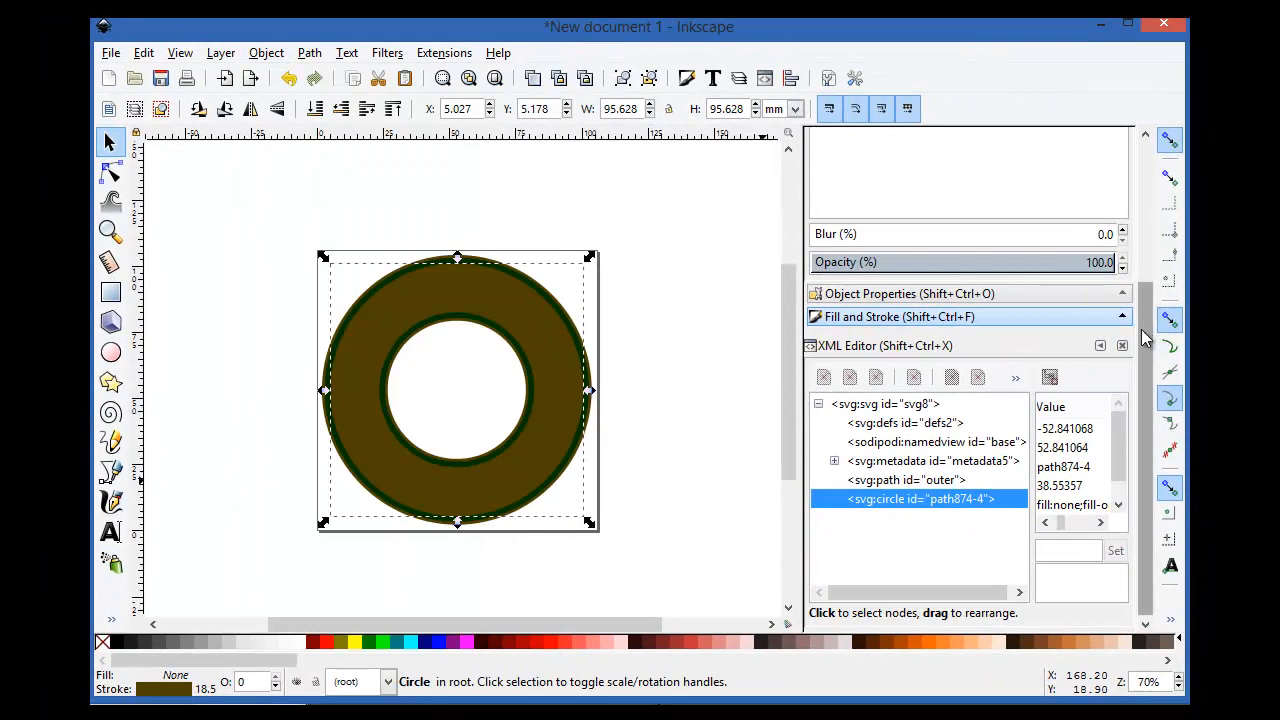
left_click_drag(1145, 335, 1165, 137)
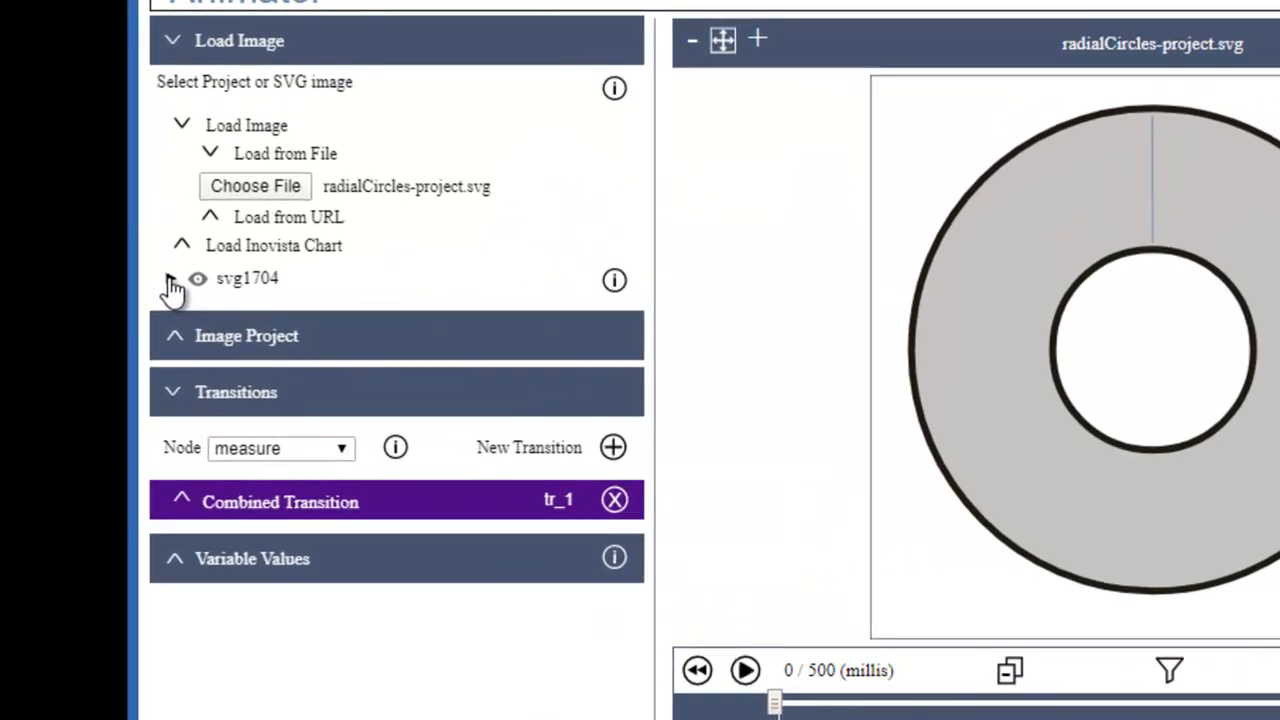
Step: Switch to the Animator, open the measure node's edit settings, check its dash array and dash offset, and accept them
left_click(170, 280)
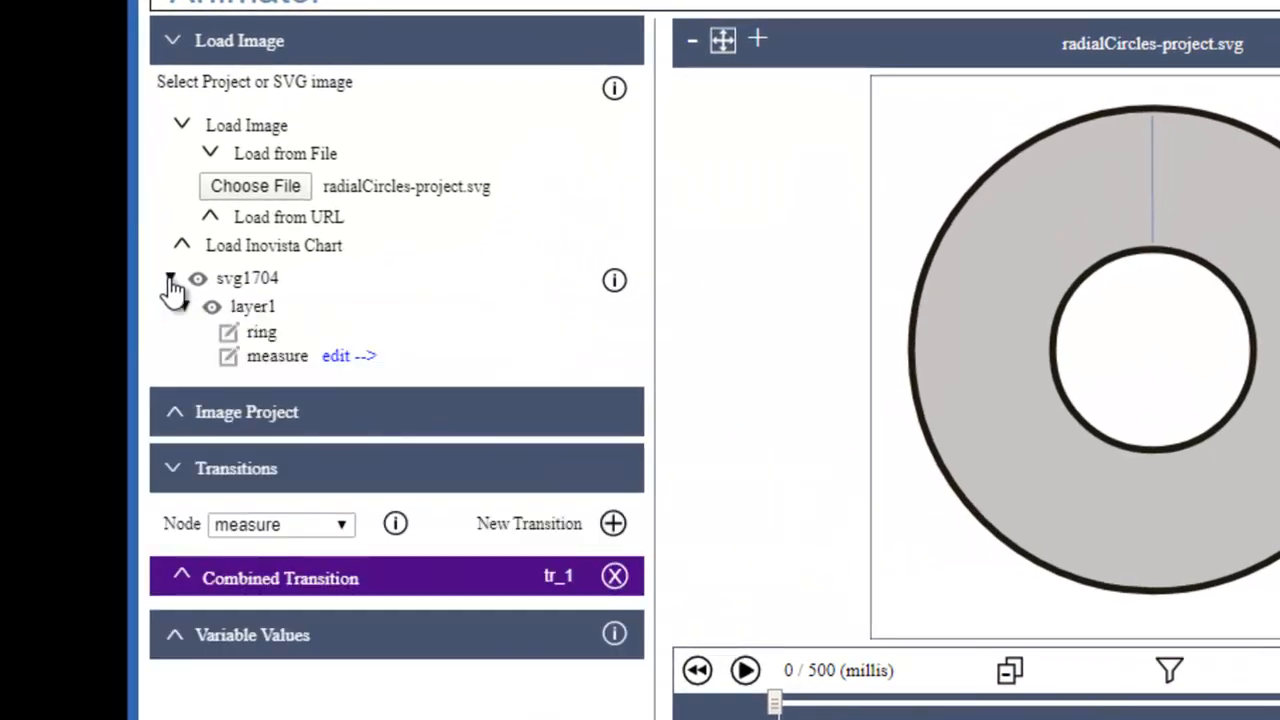
left_click(230, 360)
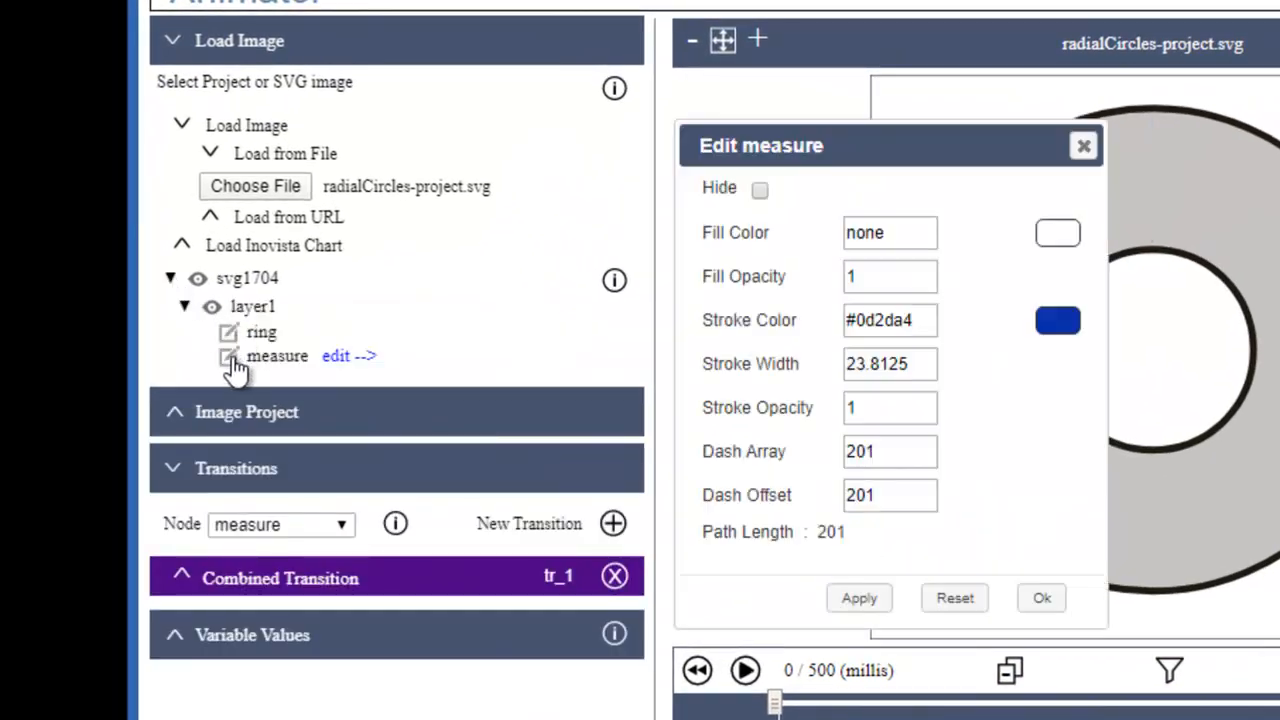
double_click(888, 453)
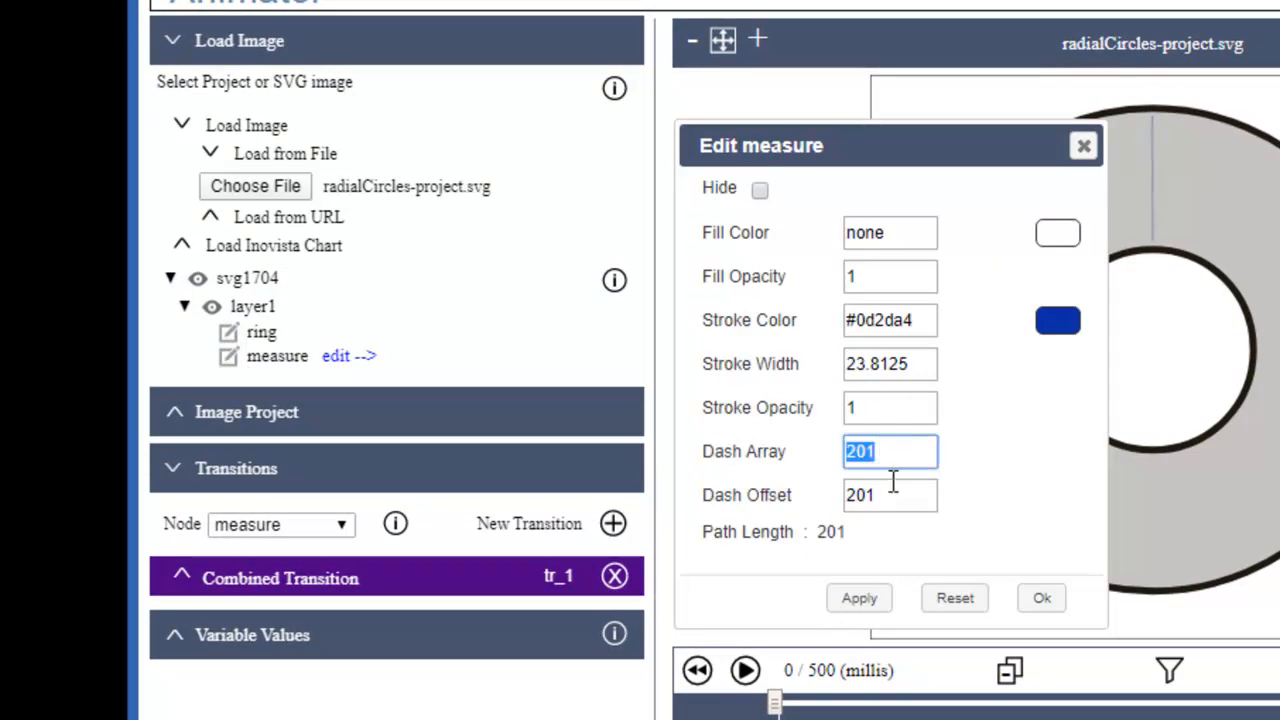
left_click(886, 494)
double_click(886, 494)
left_click(870, 603)
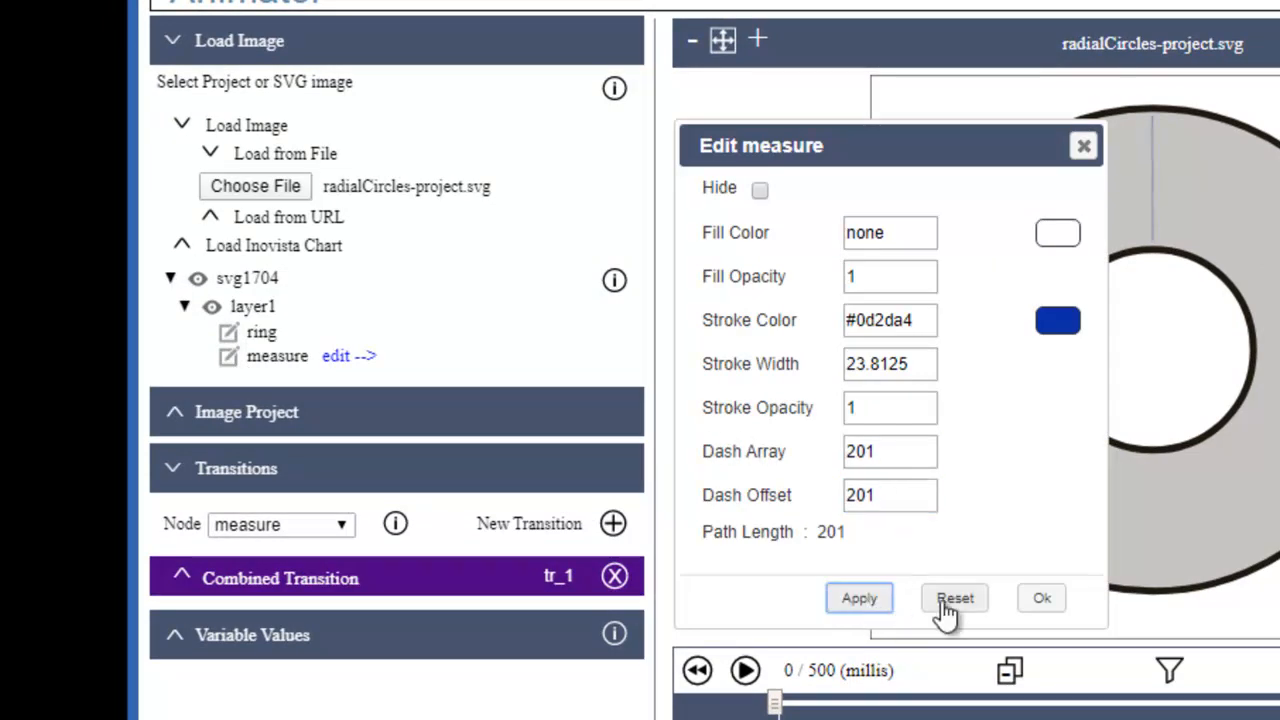
left_click(1040, 600)
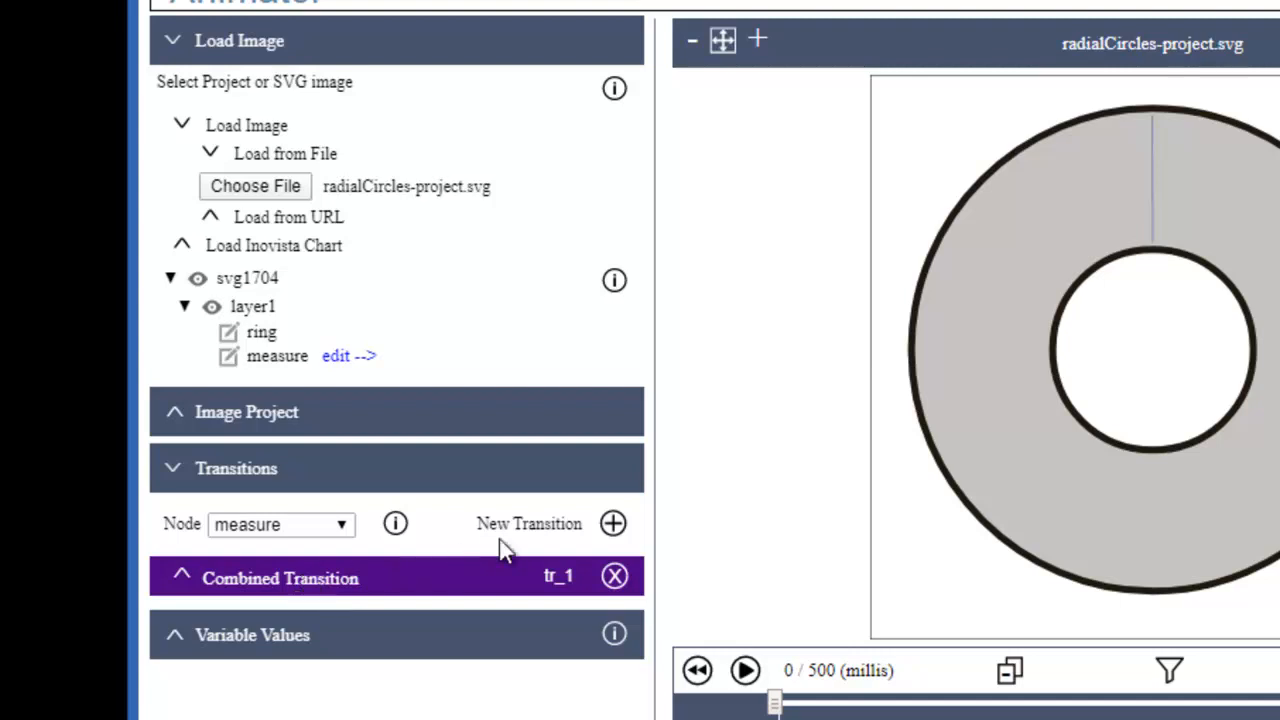
Step: Expand the measure node's combined transition tr_1 and examine its dash array and dash offset attributes
left_click(383, 591)
scroll(383, 591, "down", 5)
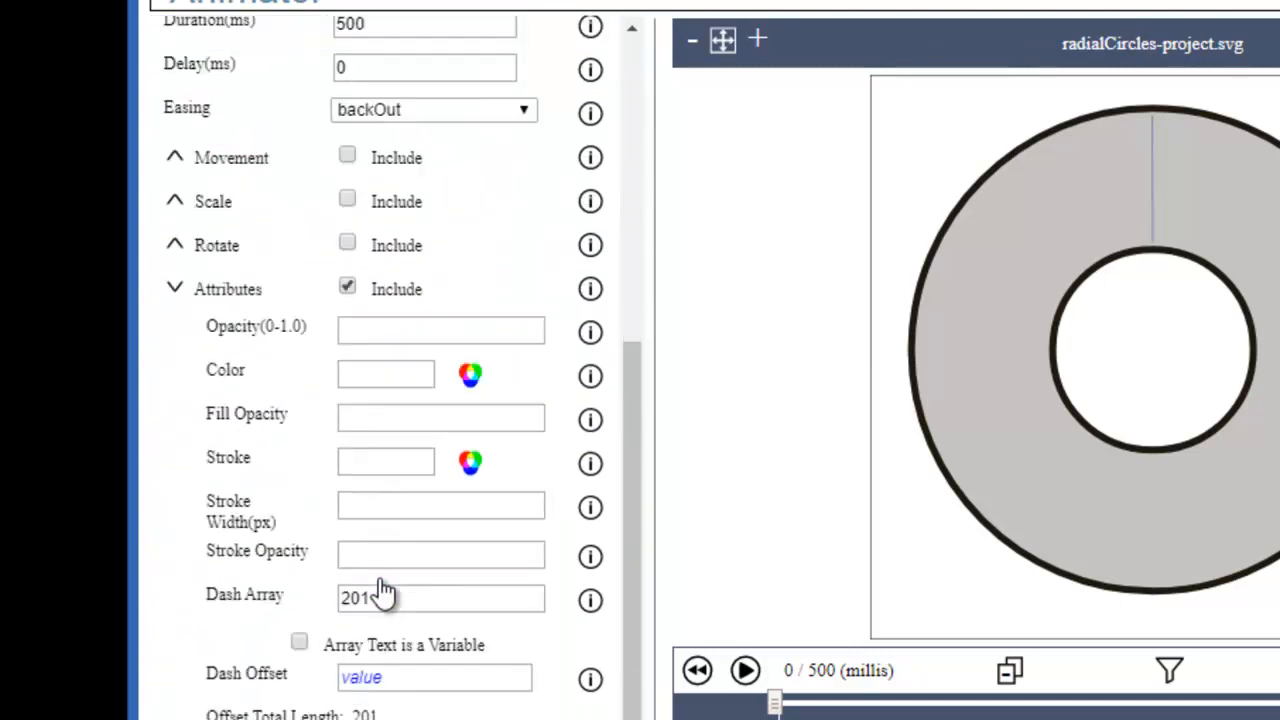
scroll(383, 591, "down", 1)
left_click(214, 258)
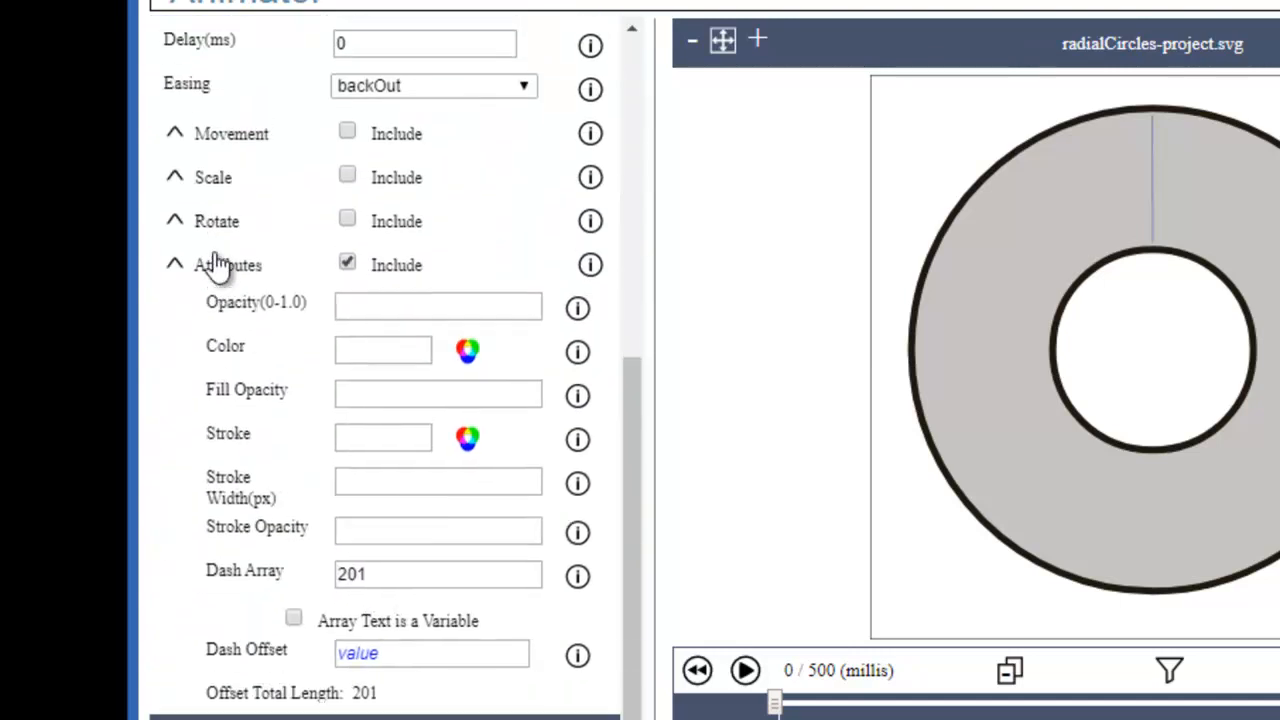
left_click(228, 682)
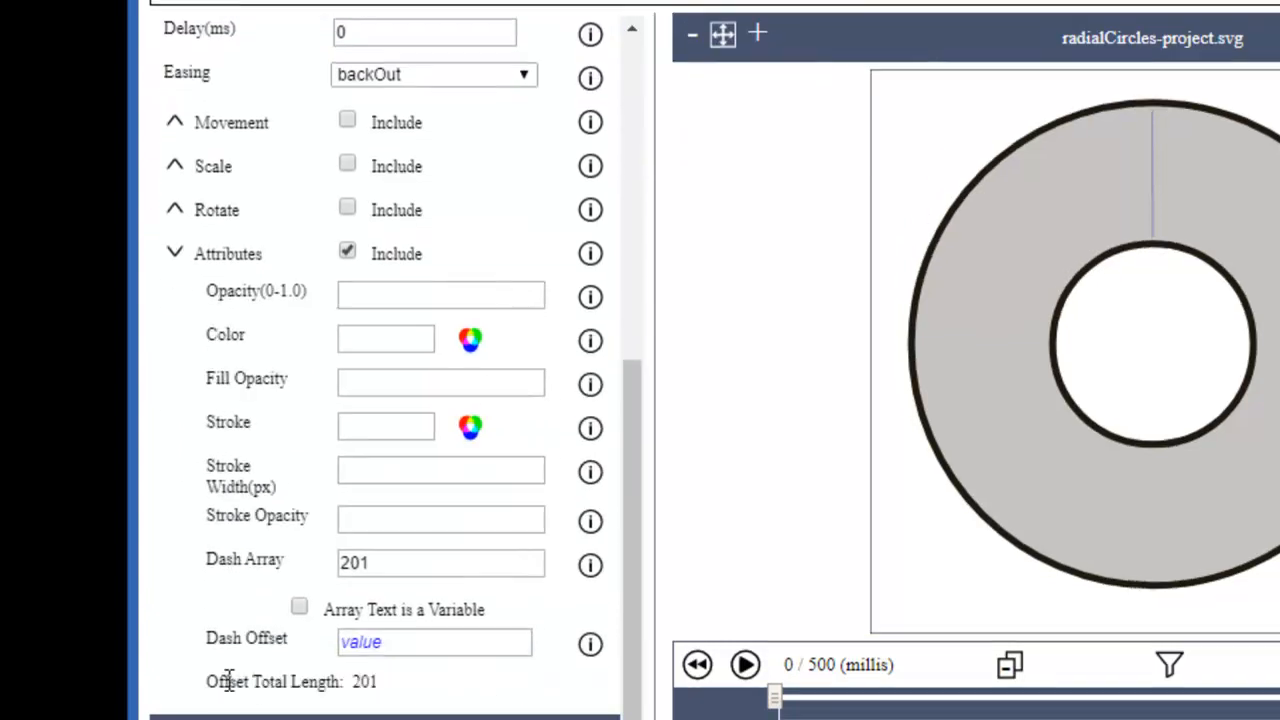
double_click(394, 563)
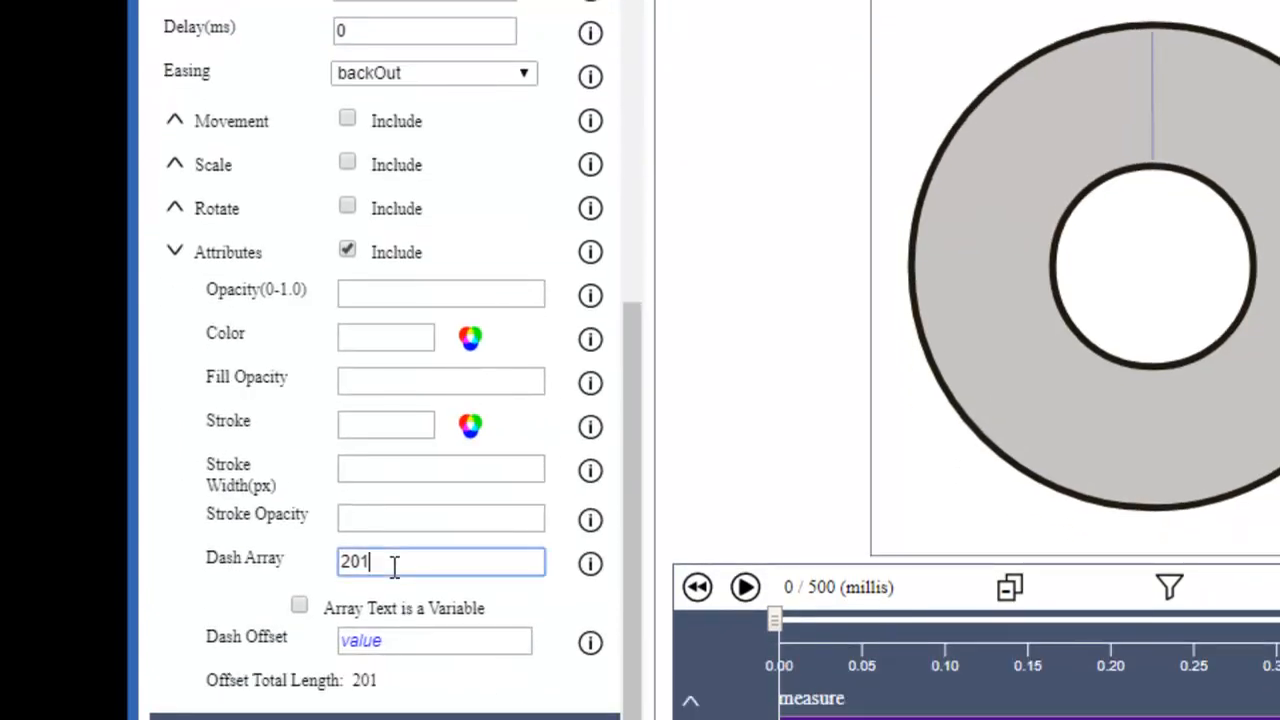
Step: Try a fixed dash offset of 122 in transition tr_1 and restore the dash offset to the variable value
double_click(408, 643)
type("122")
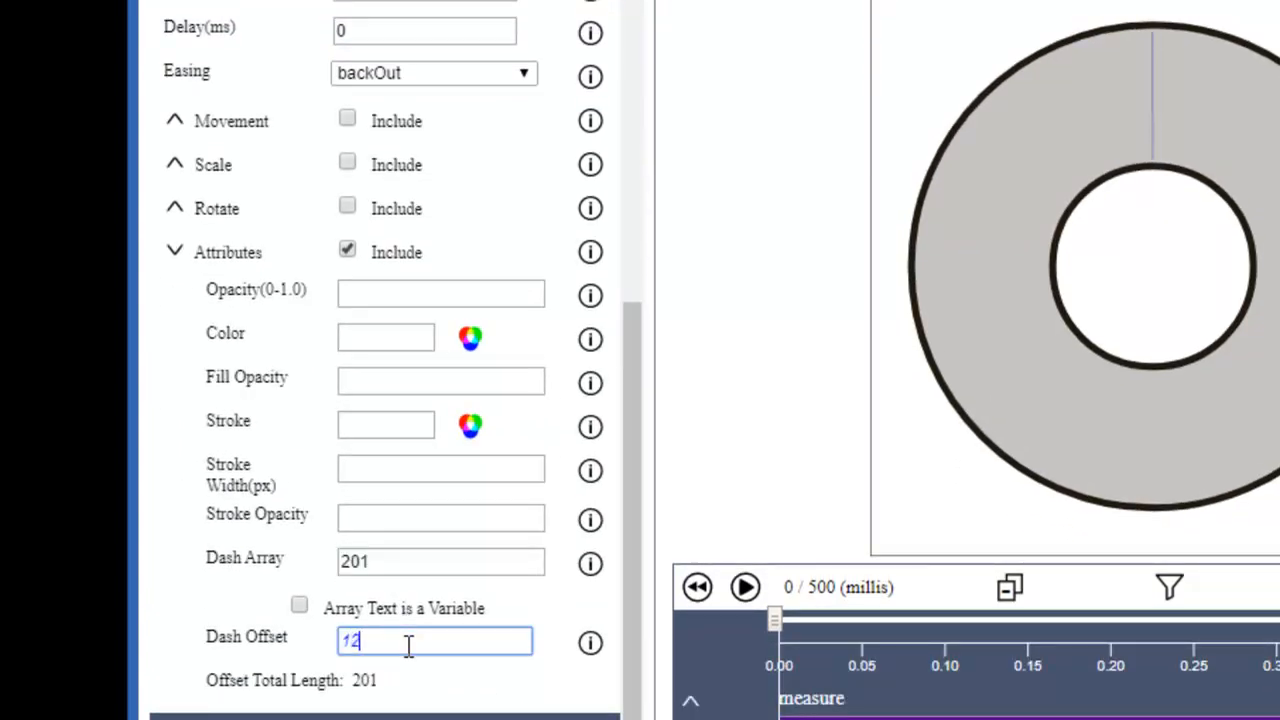
left_click(417, 563)
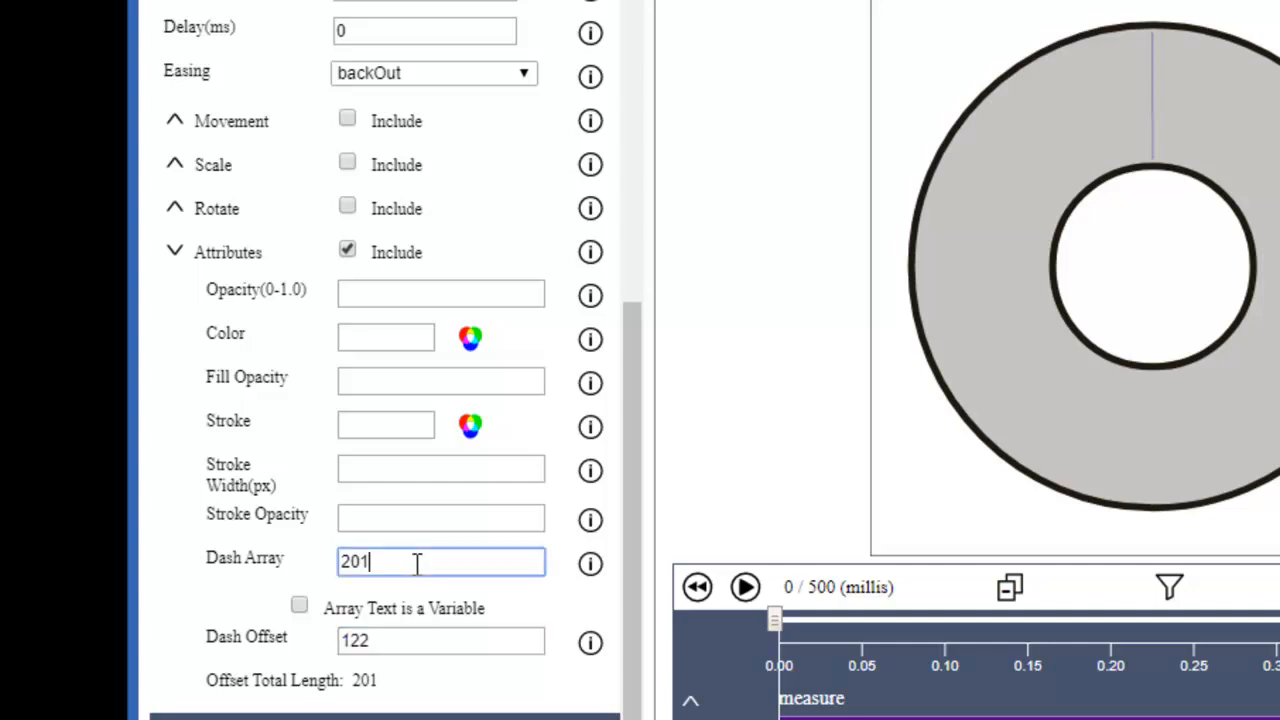
left_click(402, 636)
left_click(382, 464)
left_click(366, 380)
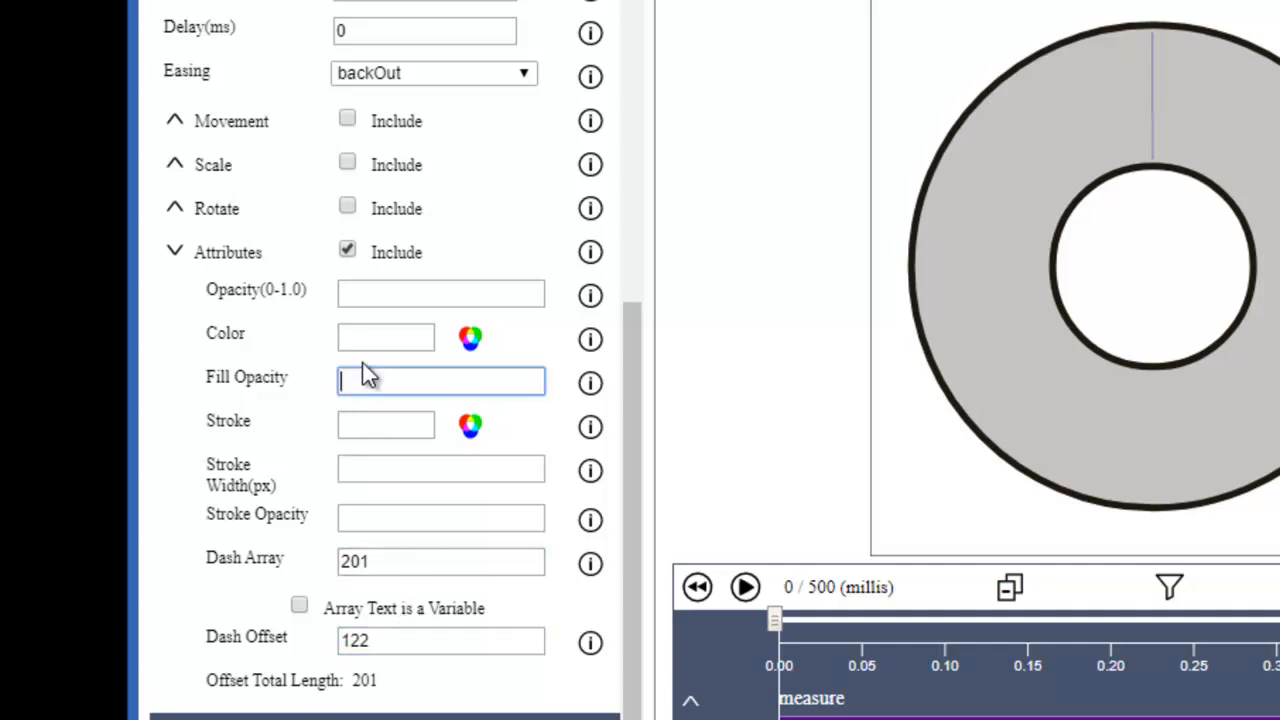
left_click(366, 335)
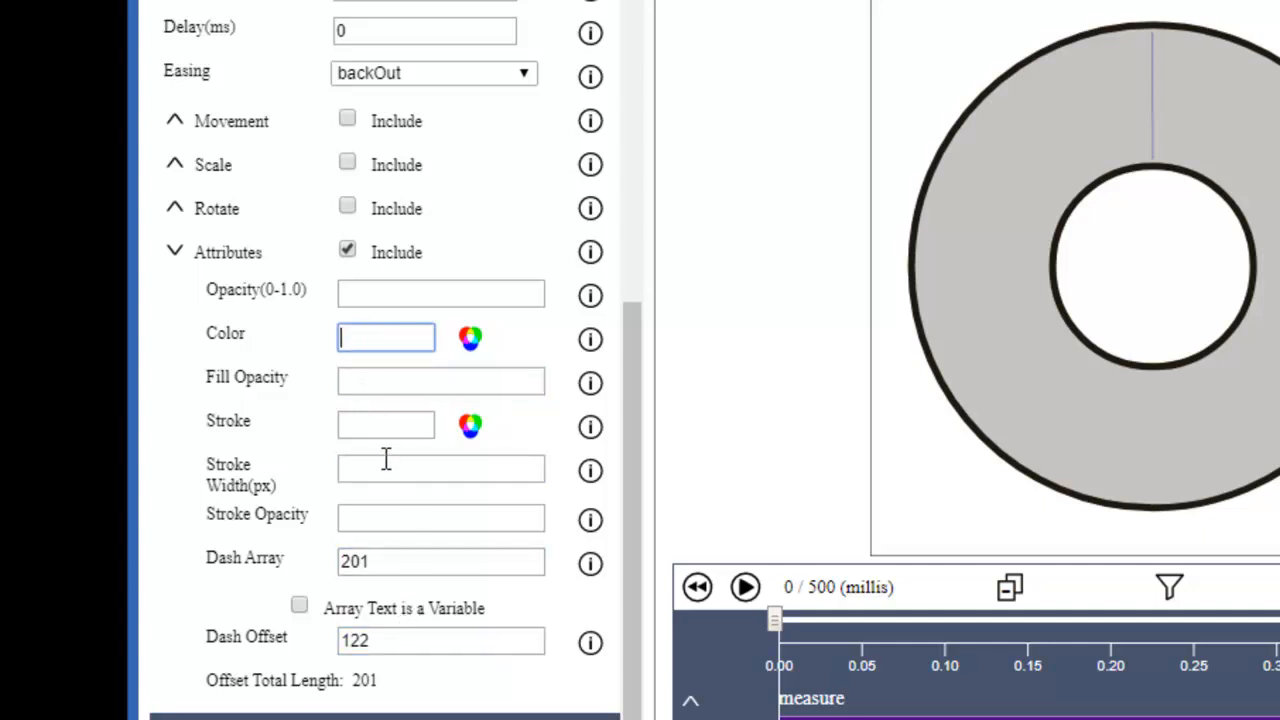
left_click(395, 648)
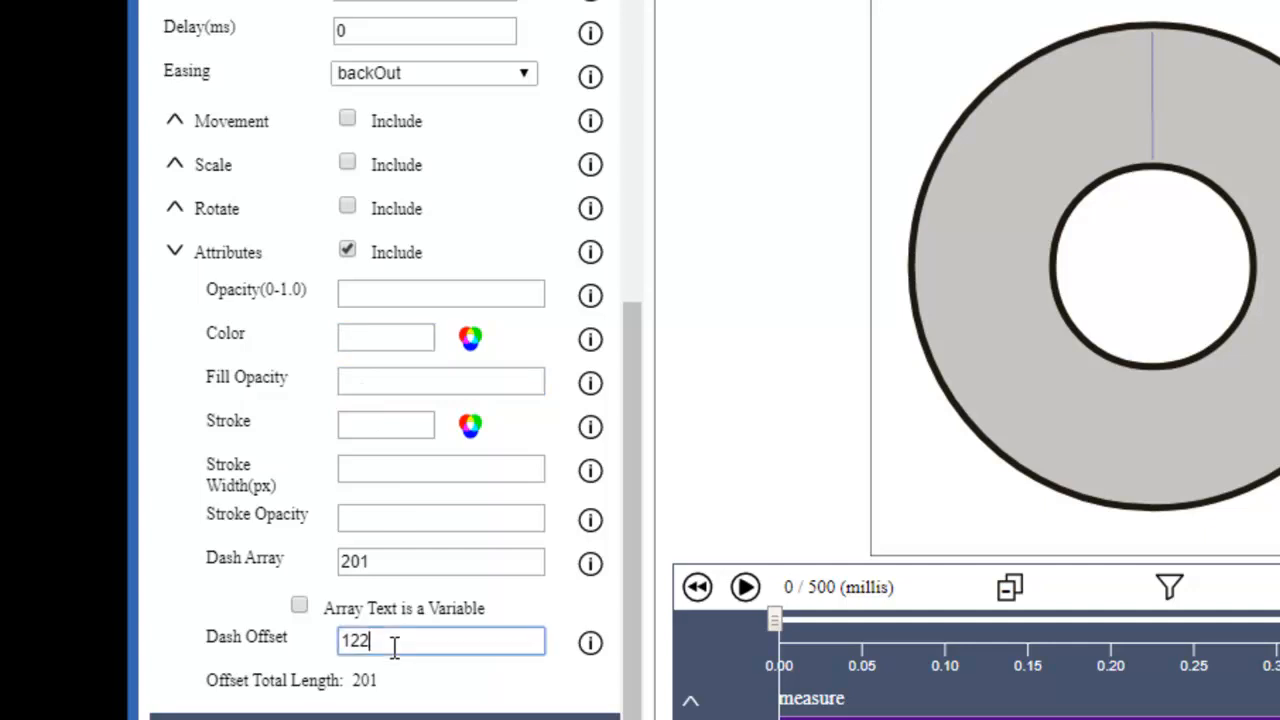
double_click(395, 648)
type("value")
Step: Set the measure node's variable value to 50 and play the animation
left_click(370, 710)
scroll(370, 714, "down", 2)
scroll(370, 714, "down", 1)
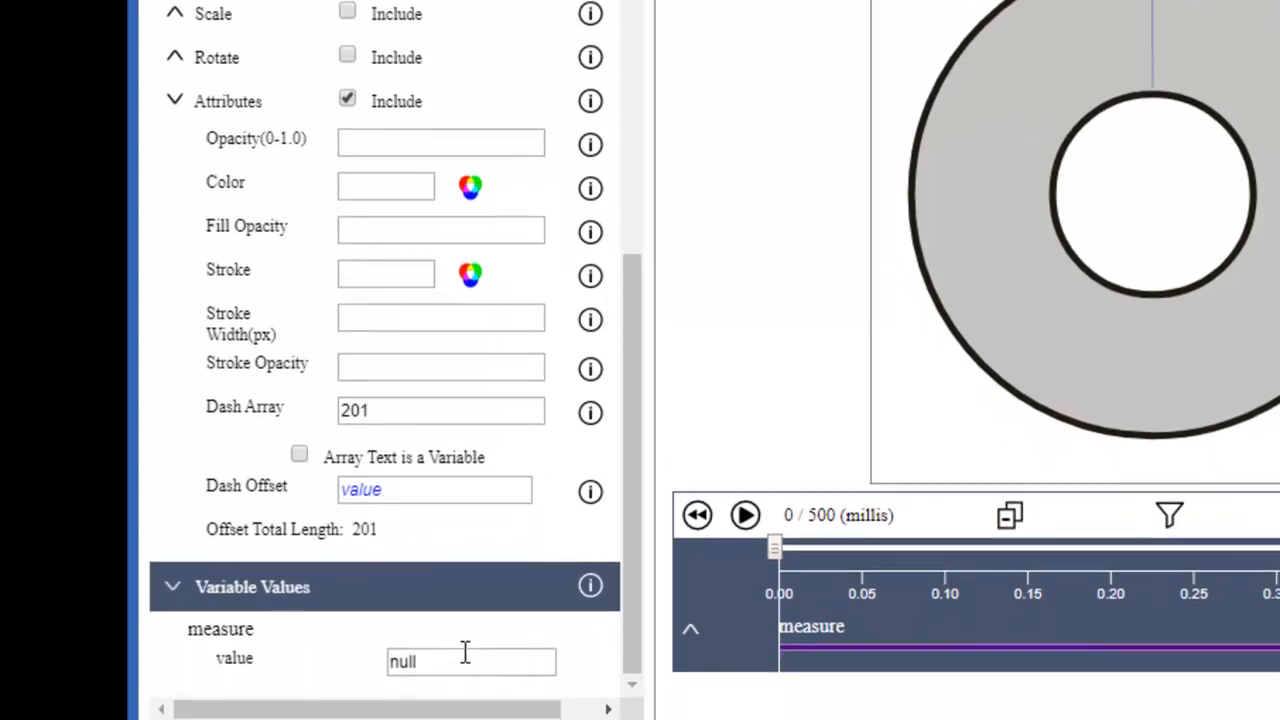
double_click(465, 651)
key("BackSpace")
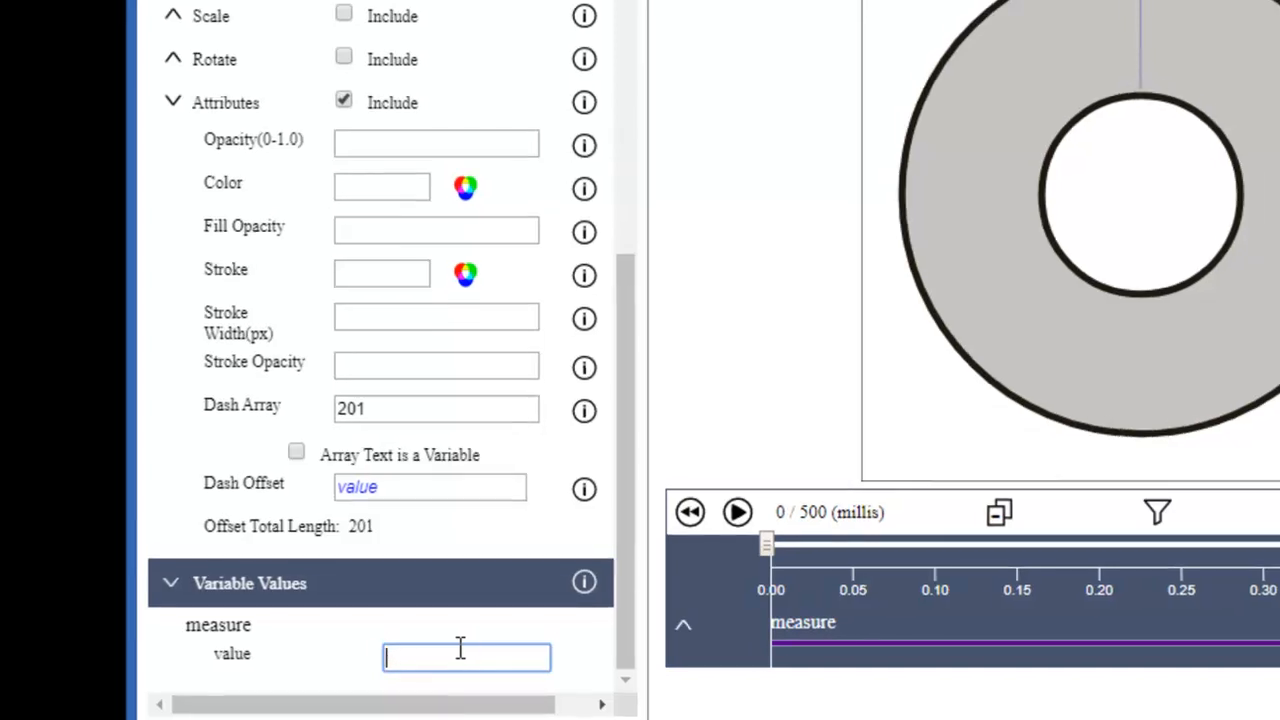
type("50")
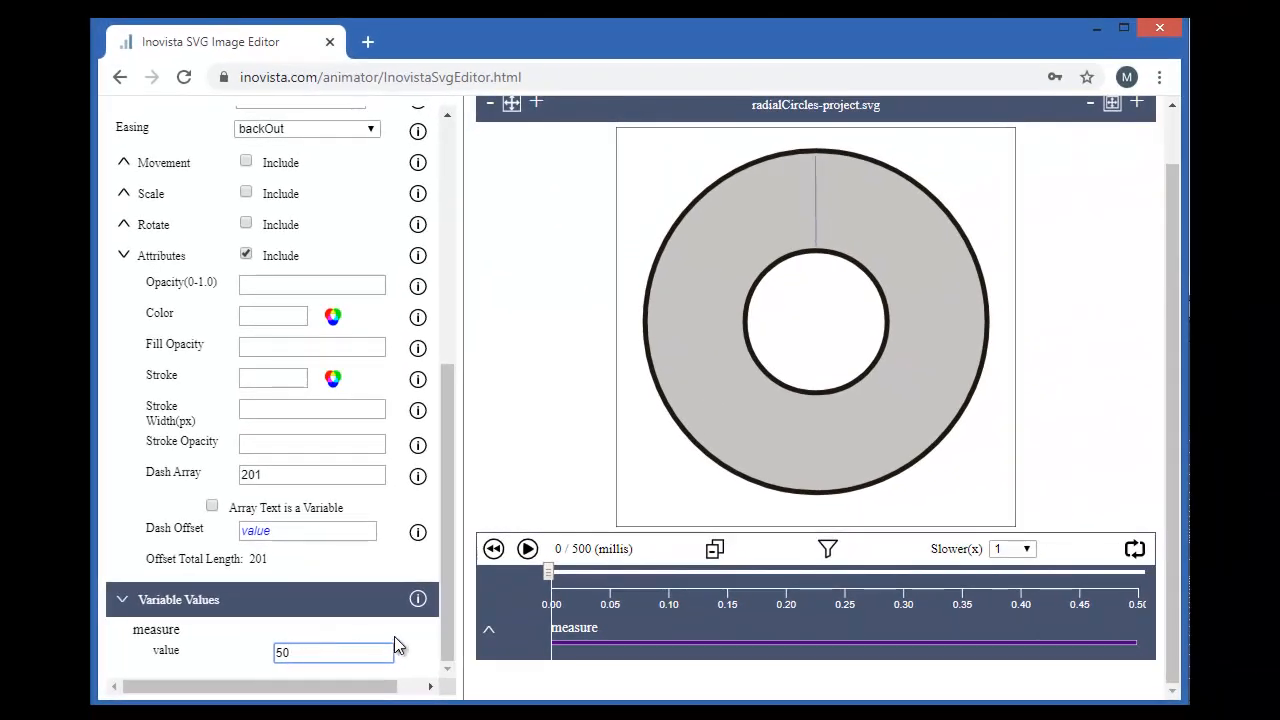
left_click(527, 549)
Step: Set the measure node's variable value to 150 and replay the animation
left_click(331, 654)
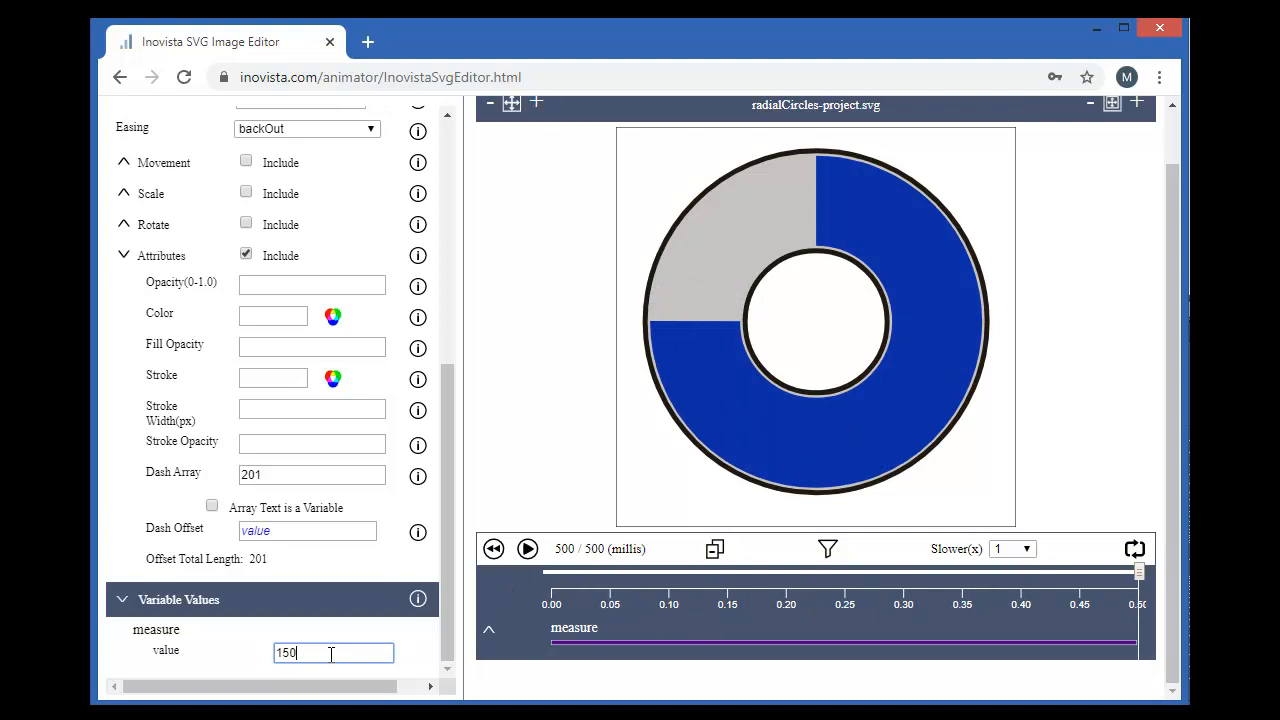
left_click(529, 549)
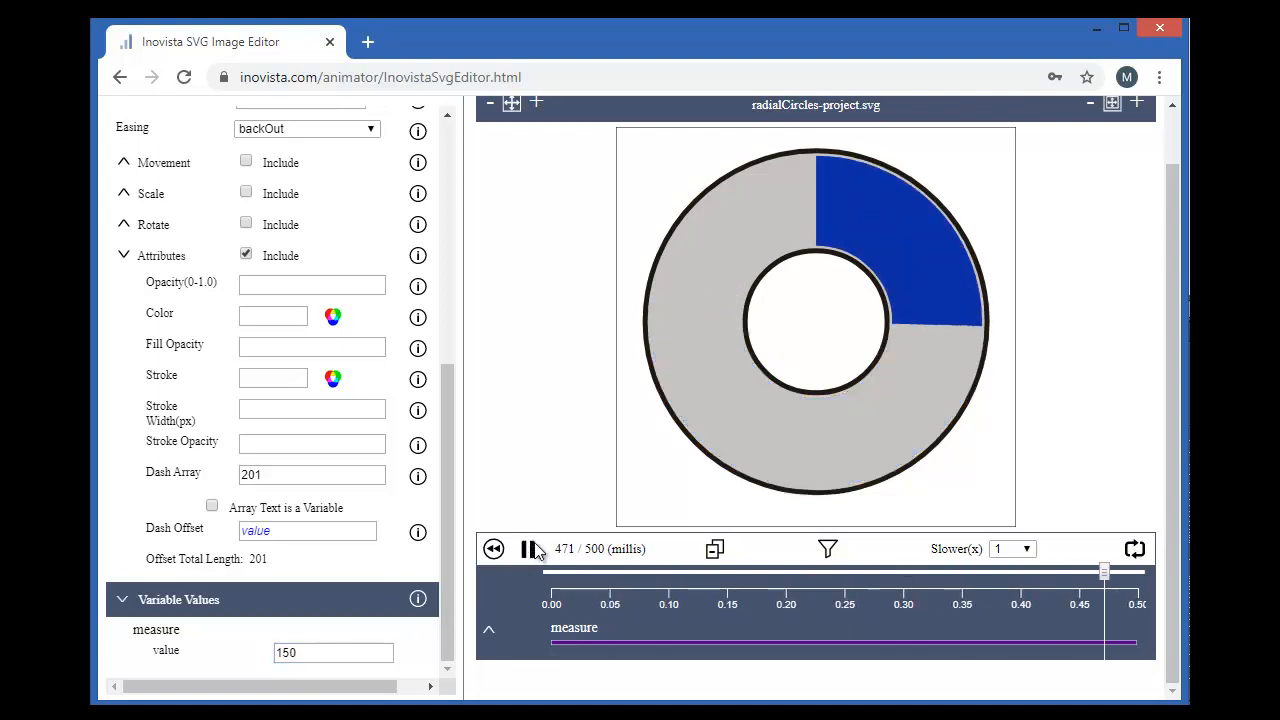
left_click(530, 549)
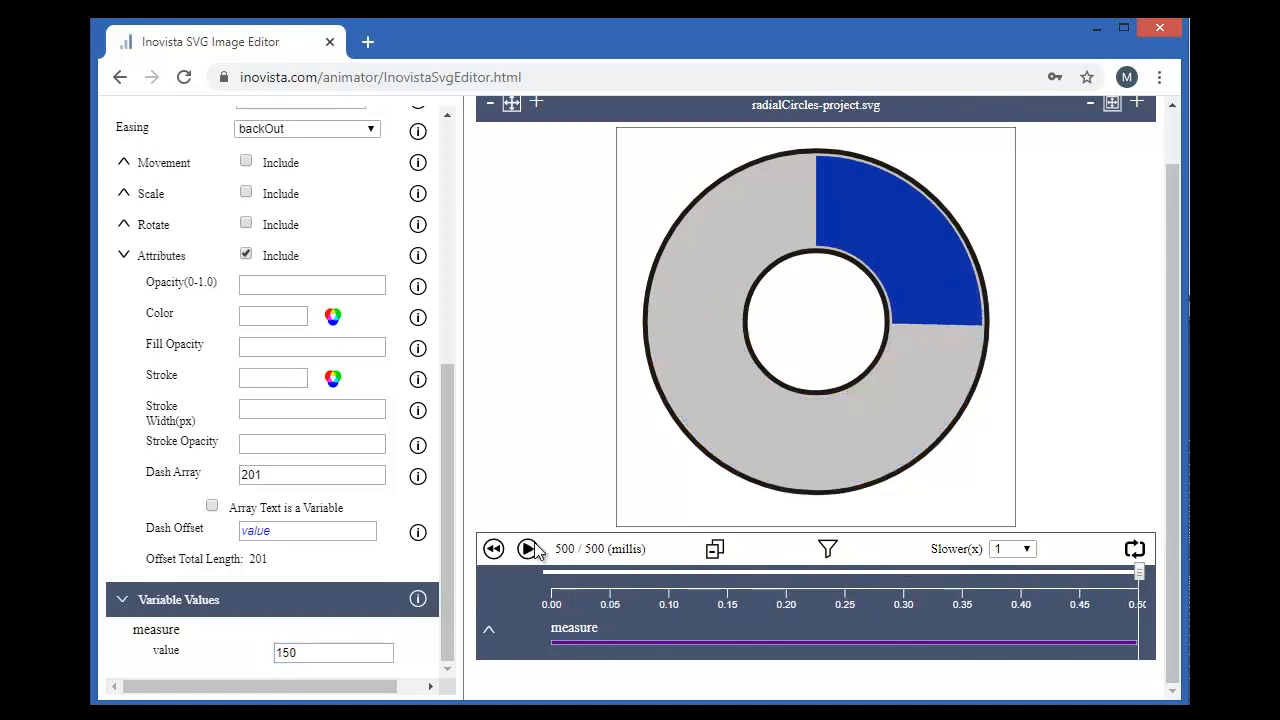
left_click(529, 549)
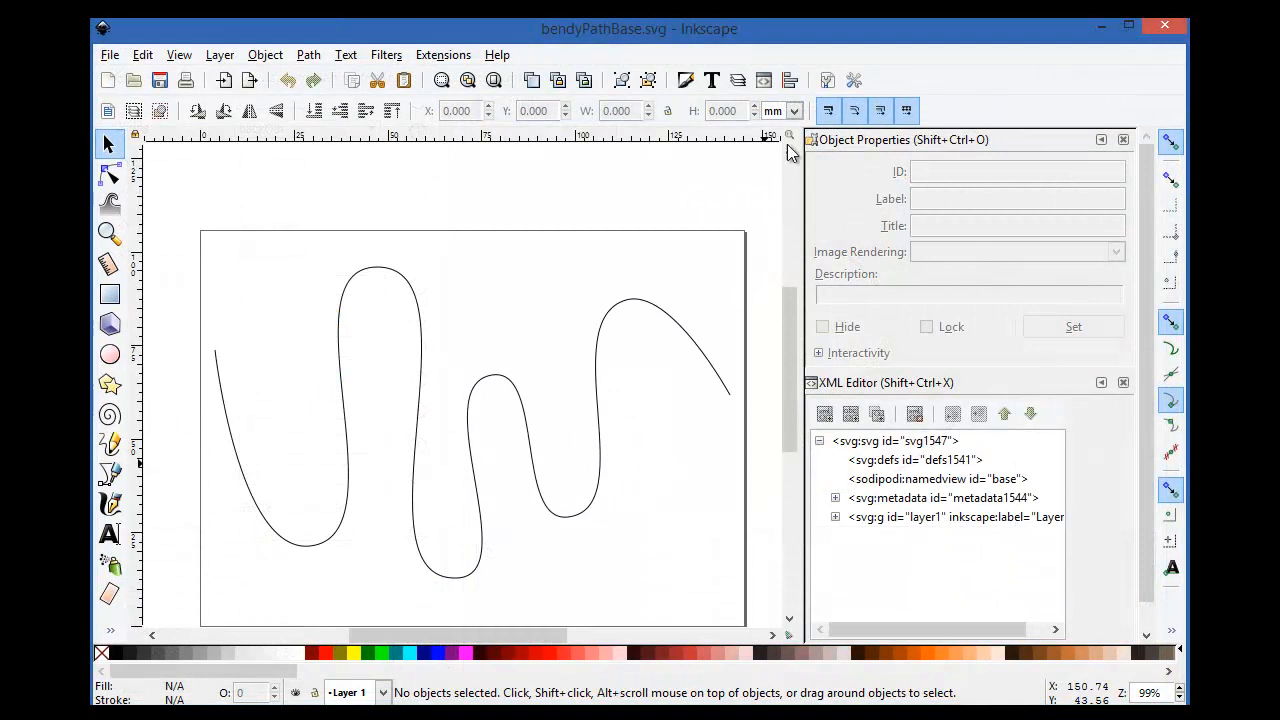
Step: Switch to Inkscape, select the curved path in bendyPathBase.svg, and inspect its nodes and the handles of its upper-left peak
left_click(697, 347)
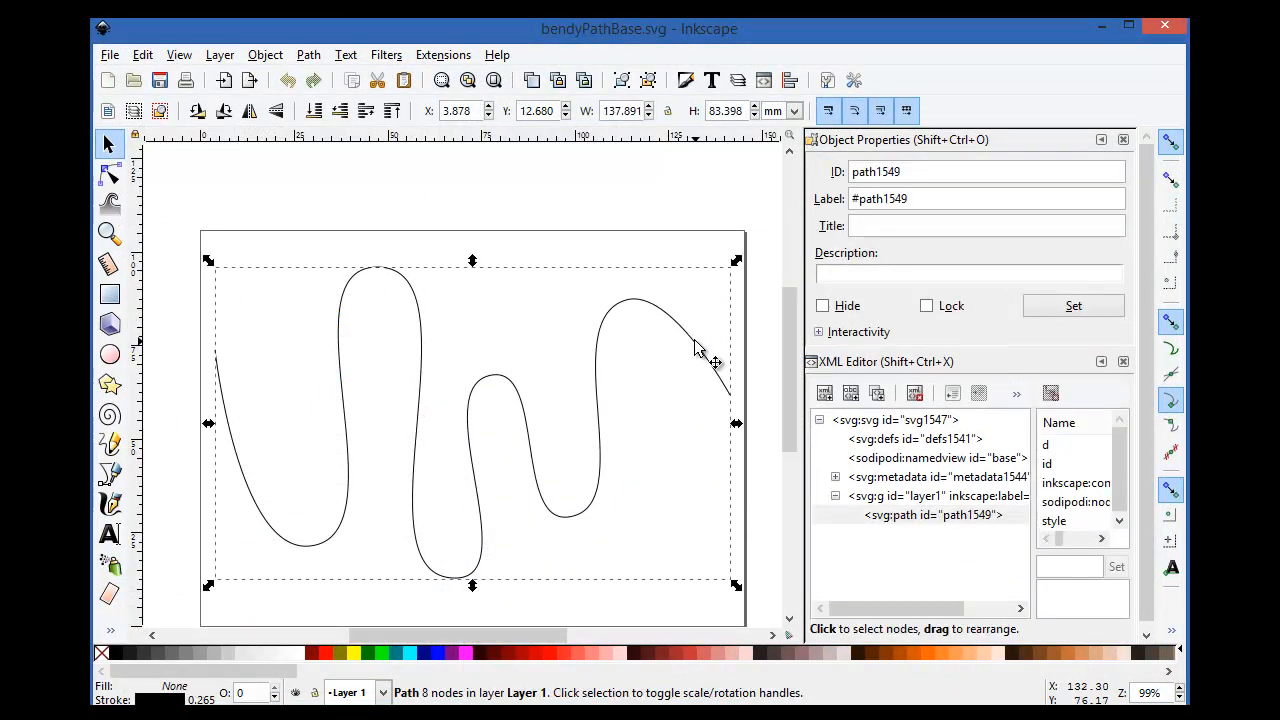
left_click(110, 174)
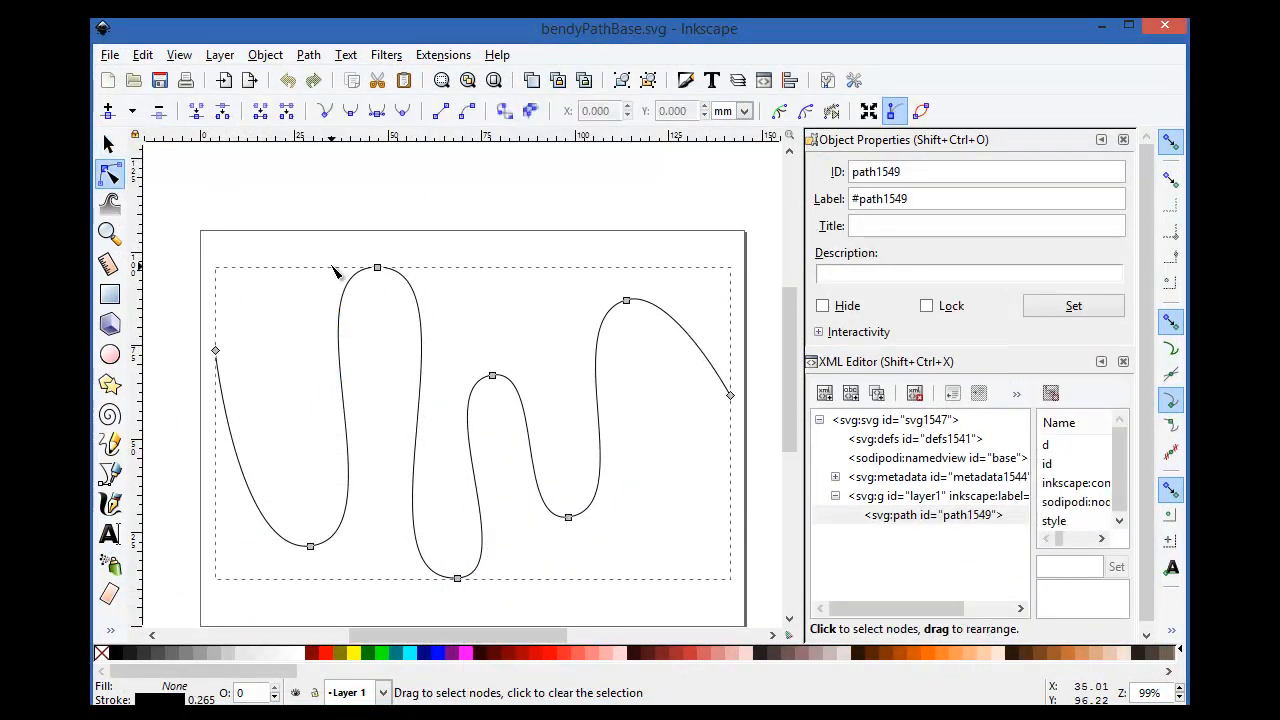
left_click(378, 269)
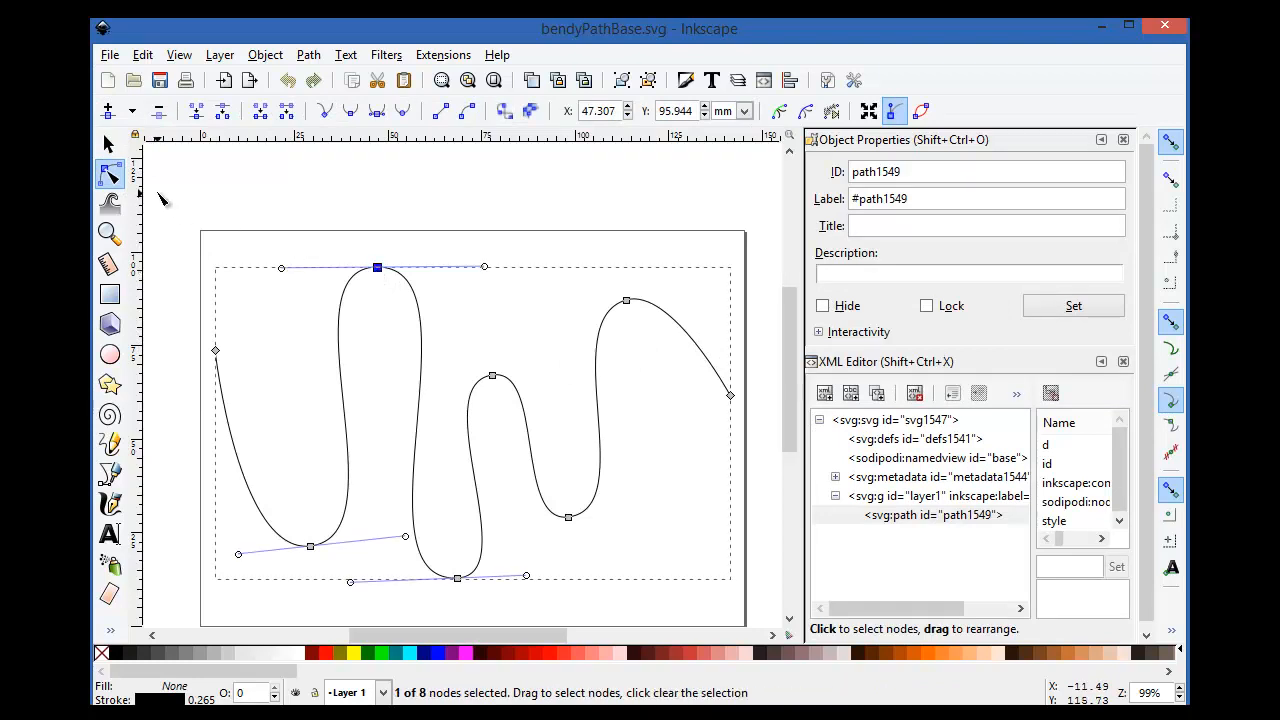
left_click(110, 146)
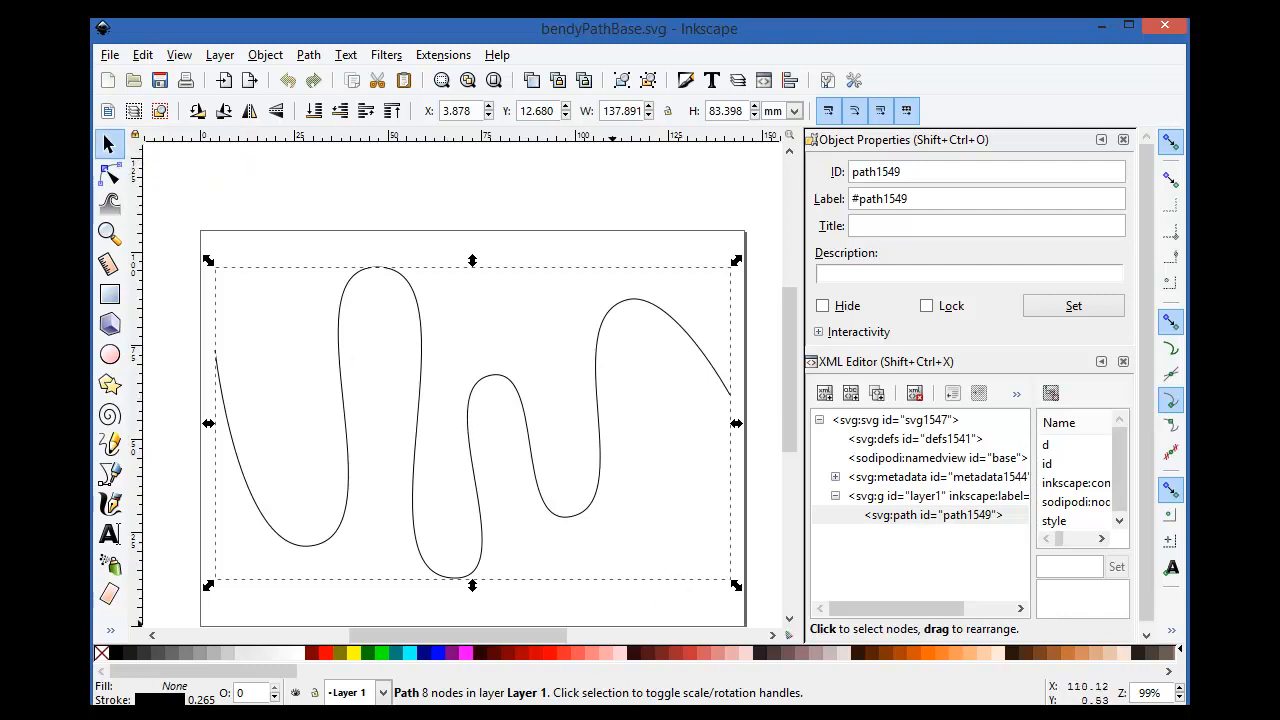
Step: Switch to the Animator with bendyPath-project.svg and examine the dash and stroke attributes of coverStroke's transitions tr_1 and tr_2
left_click(655, 678)
left_click(430, 655)
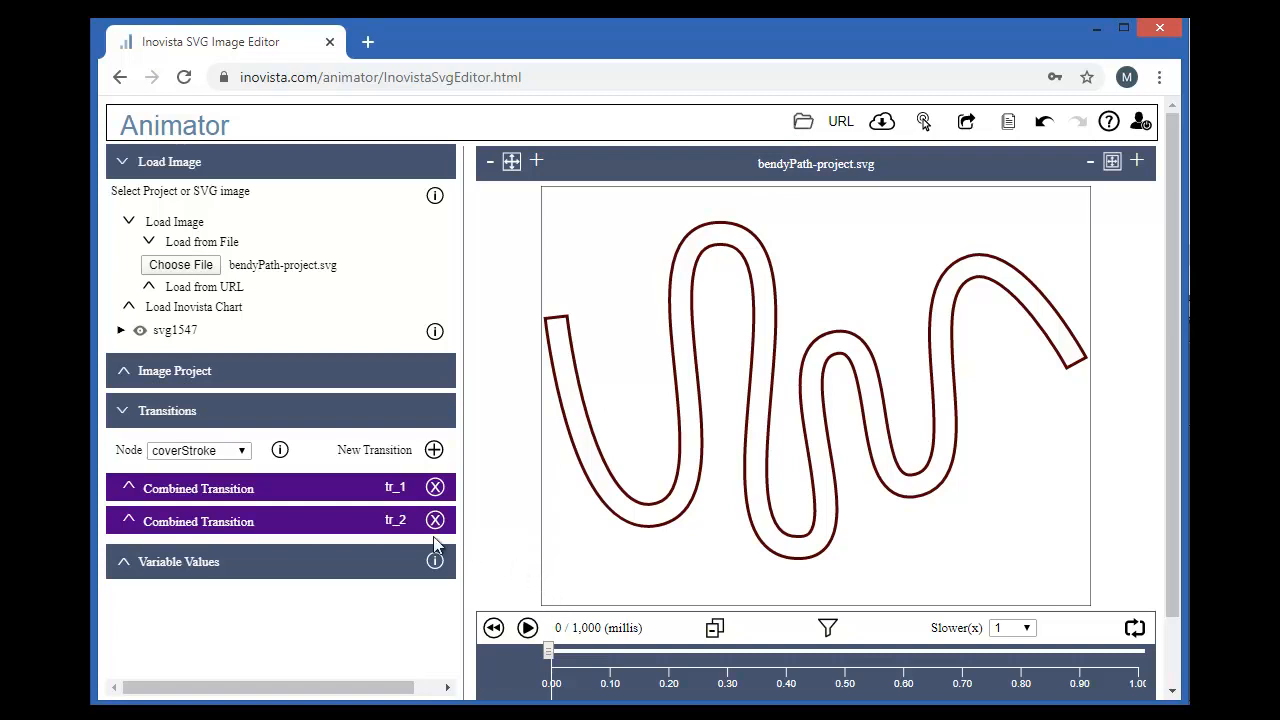
left_click(194, 492)
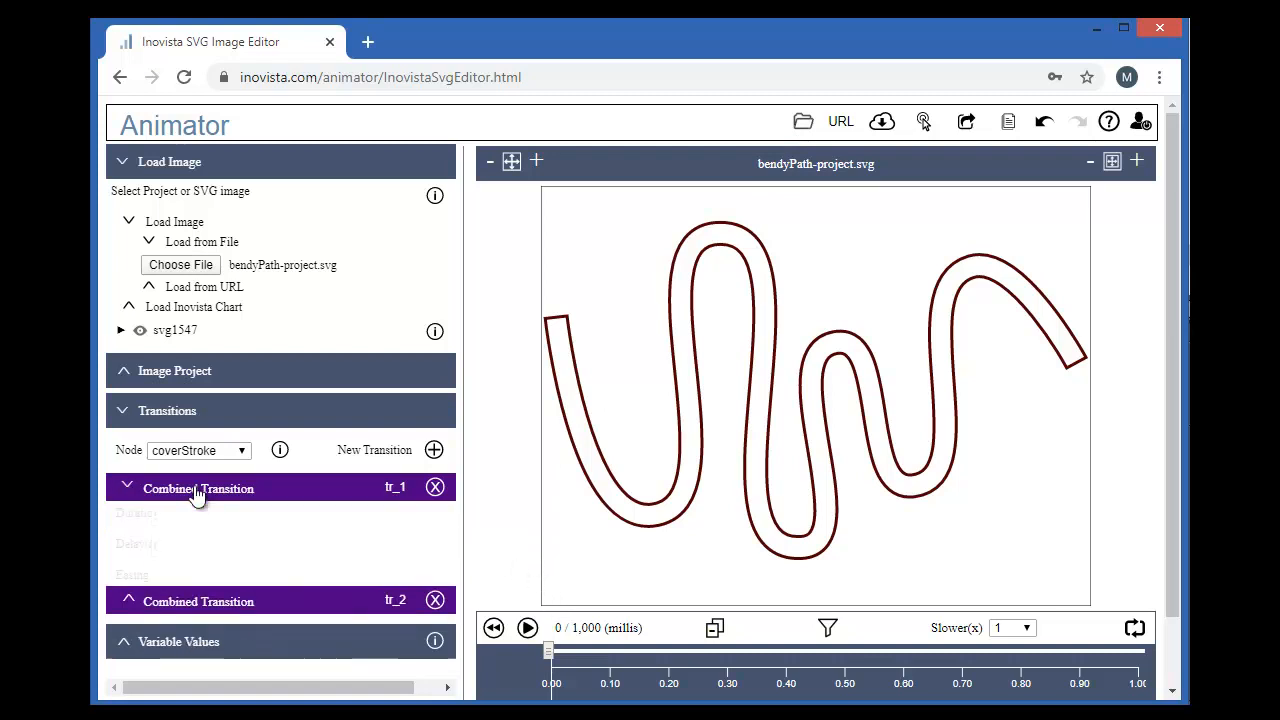
scroll(197, 495, "down", 4)
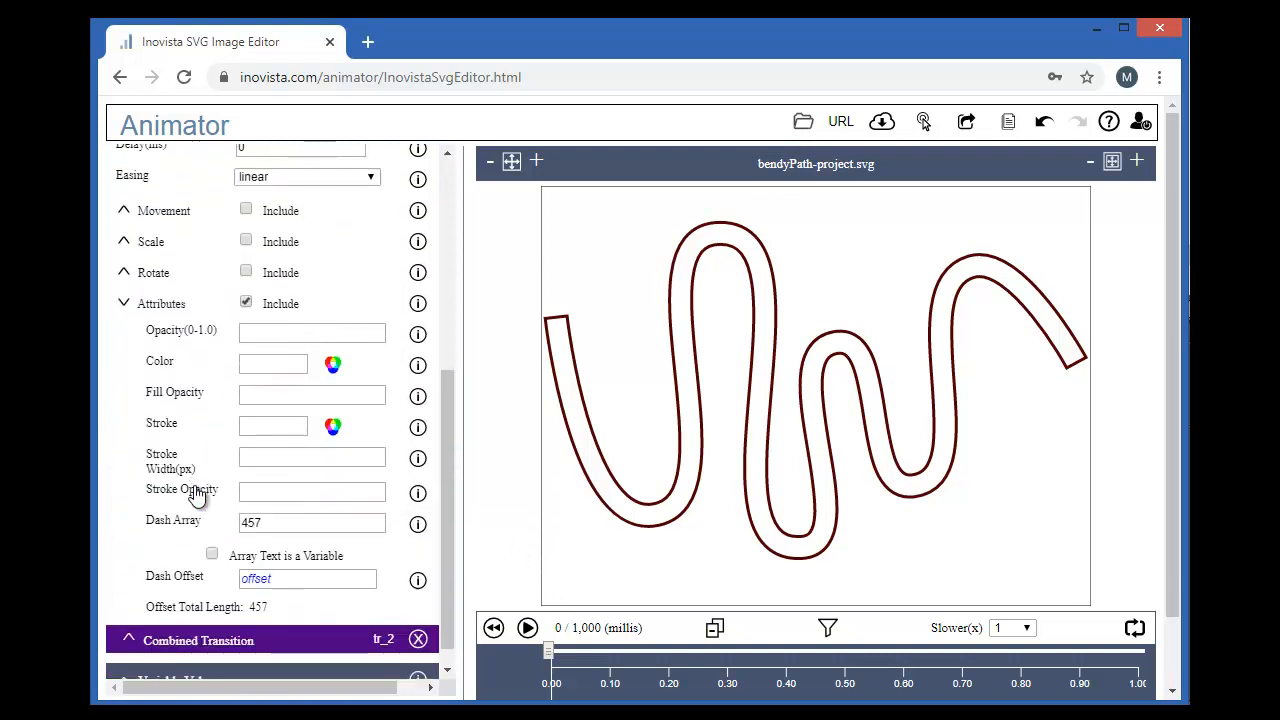
left_click(200, 650)
scroll(200, 651, "down", 5)
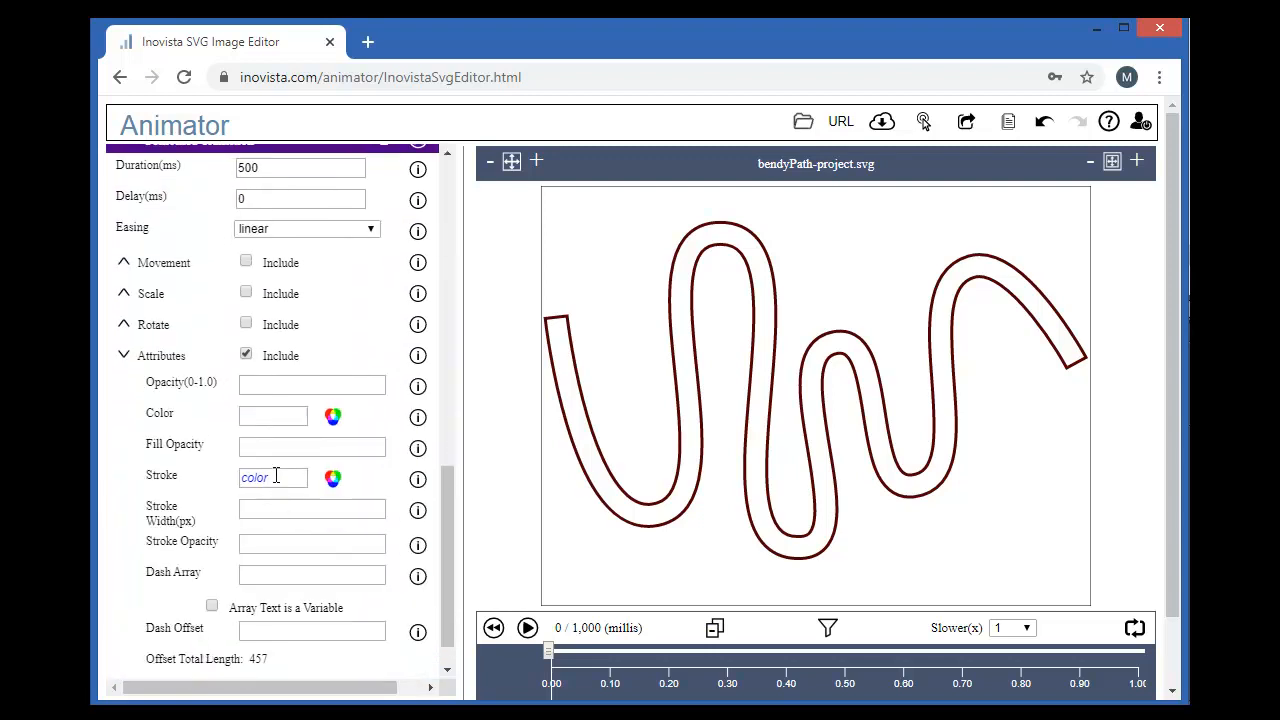
double_click(276, 477)
scroll(277, 474, "down", 1)
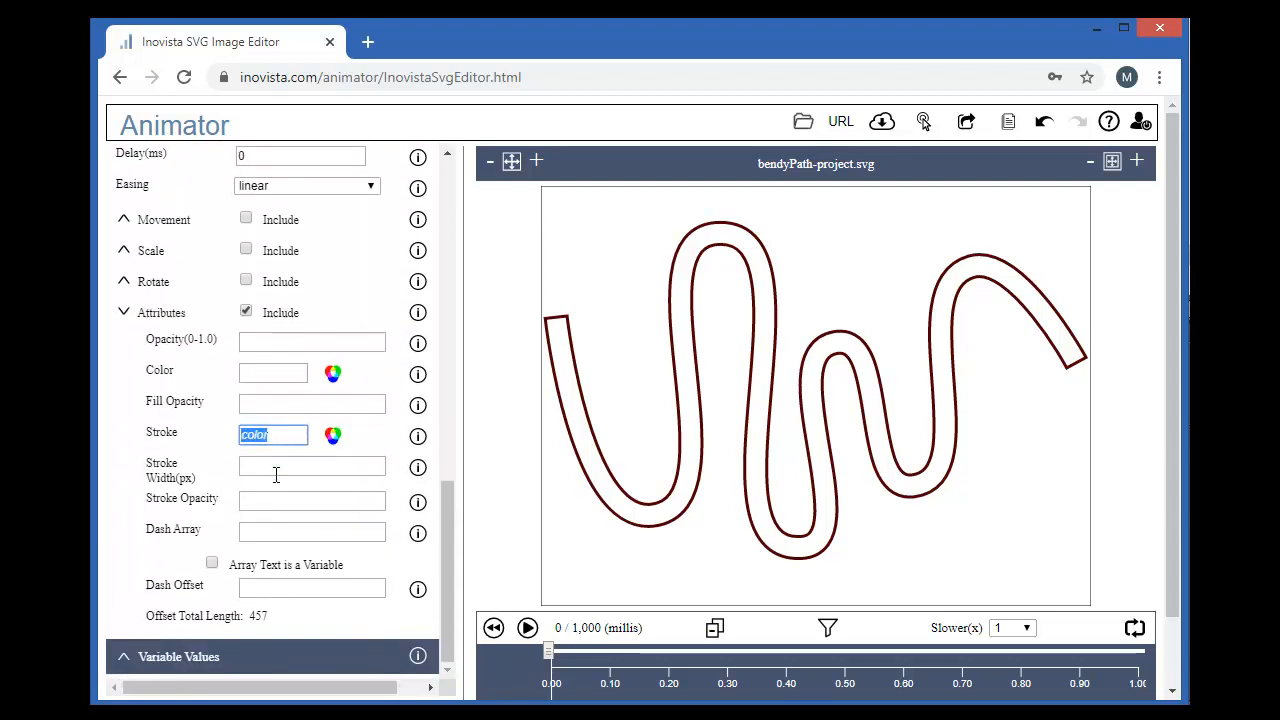
Step: Show coverStroke's offset and color variable values and play the bendy path animation
left_click(214, 663)
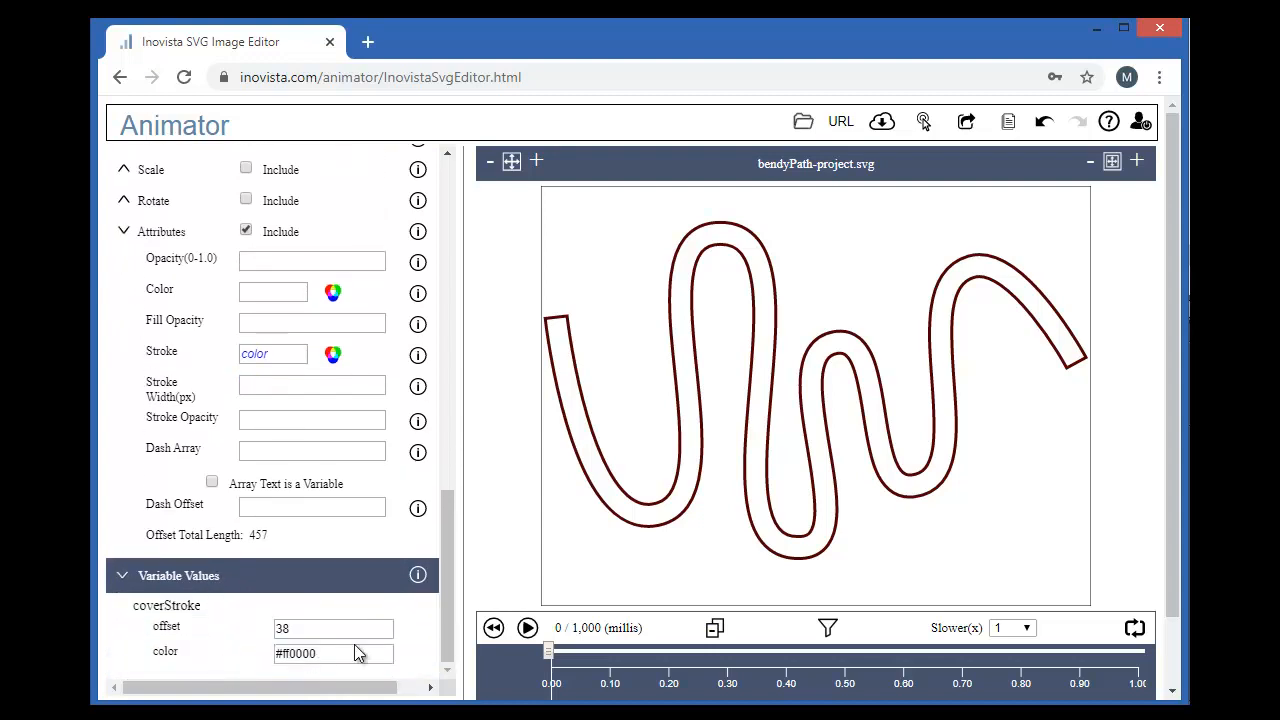
left_click(313, 628)
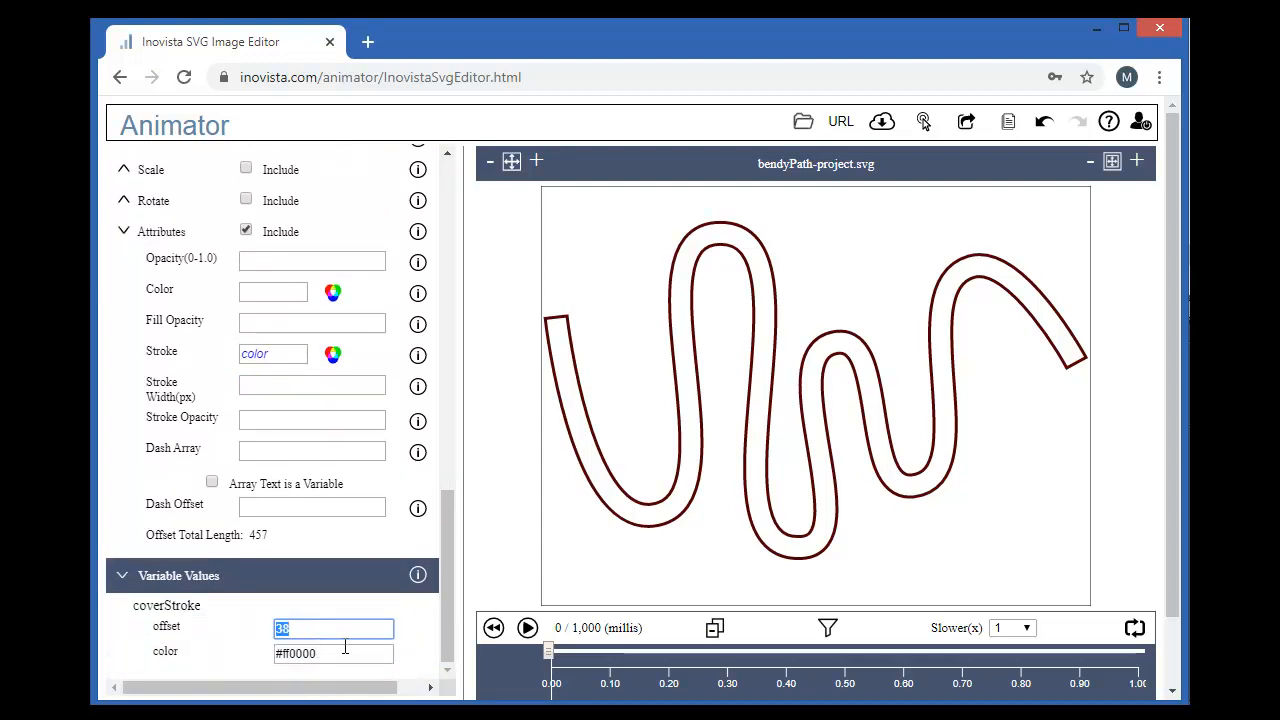
key("Tab")
left_click(527, 627)
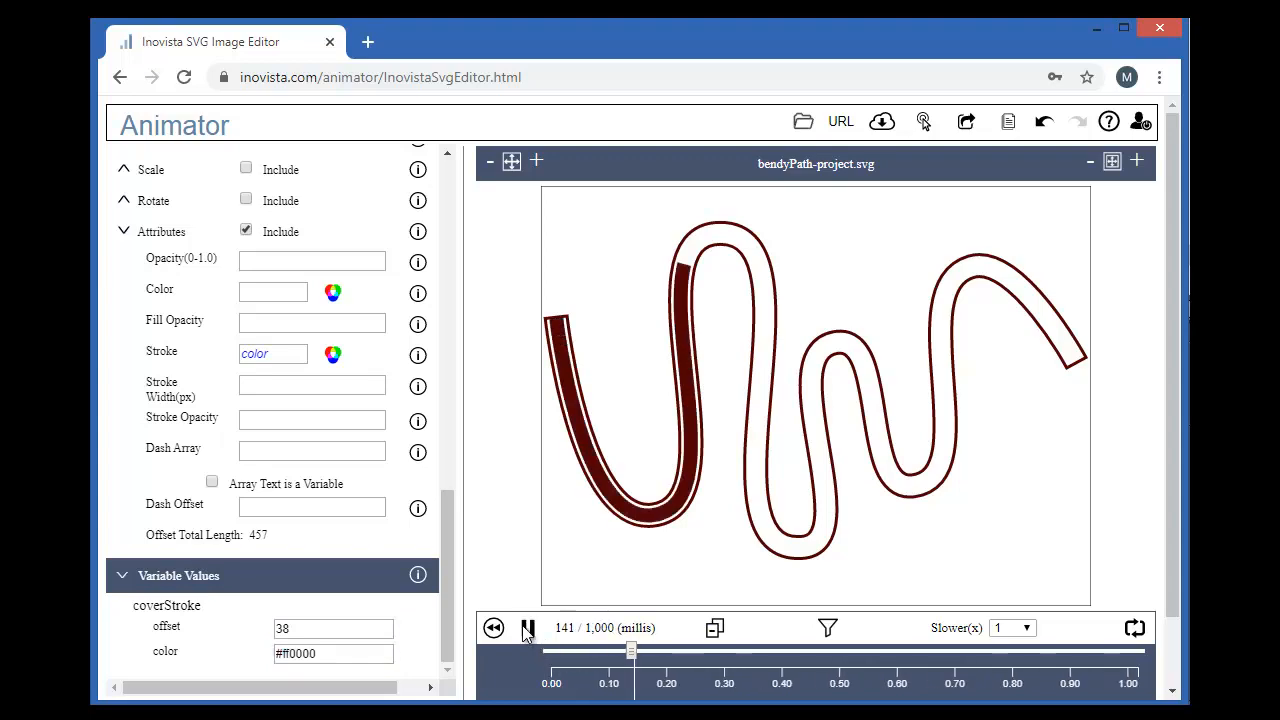